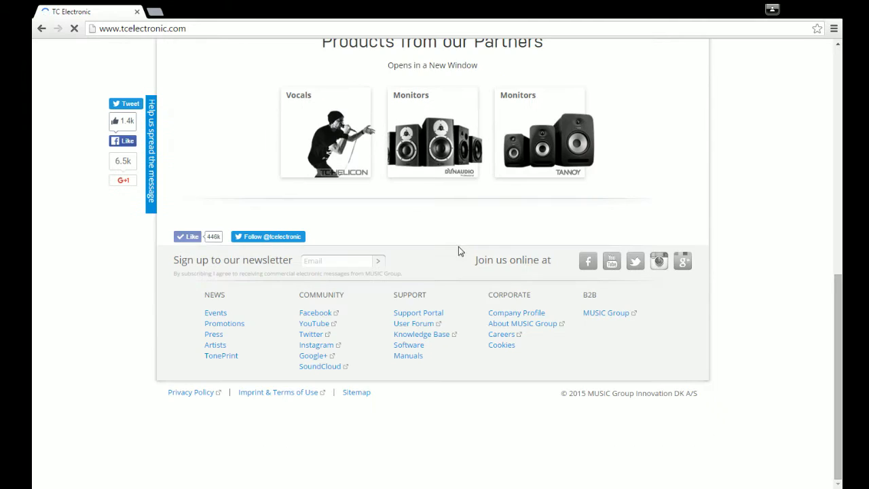
# - Find the discontinued PowerCore product through support and view the downloads on its Software & Manuals page
pyautogui.click(407, 313)
pyautogui.click(626, 319)
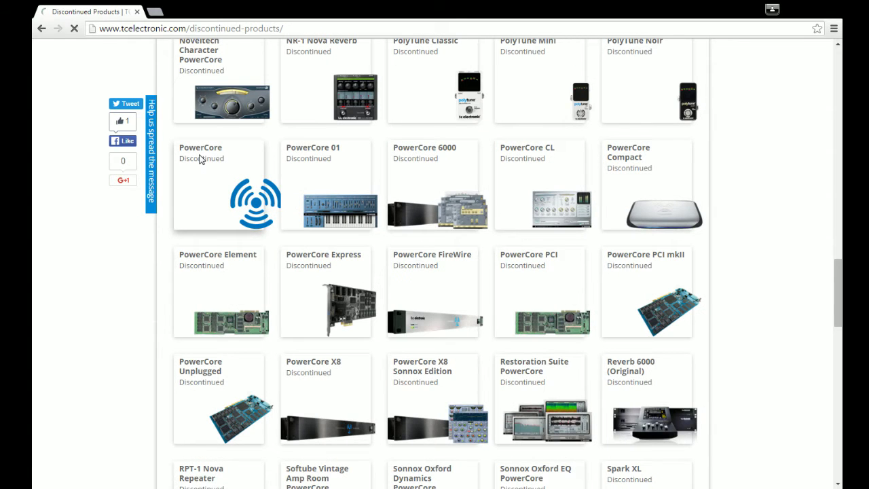
pyautogui.click(200, 159)
pyautogui.scroll(-15, 216, 166)
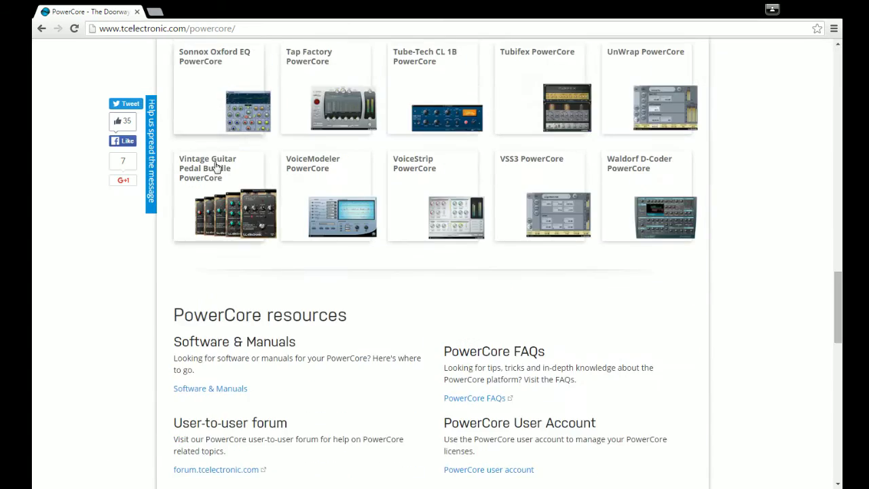
pyautogui.scroll(-3, 216, 167)
pyautogui.click(239, 220)
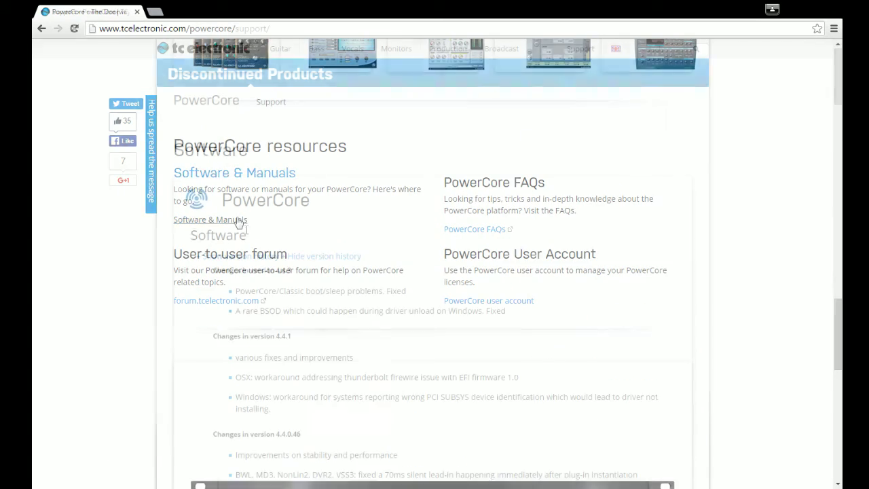
pyautogui.scroll(-2, 380, 203)
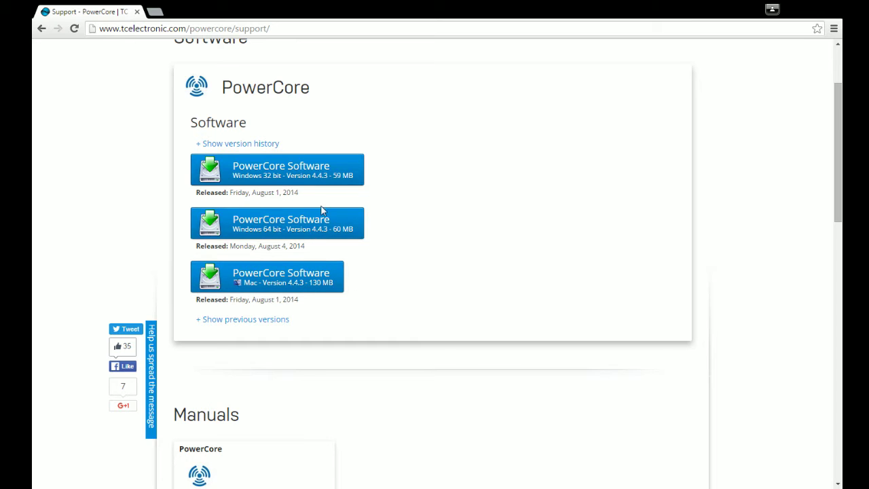
pyautogui.scroll(-3, 323, 281)
pyautogui.scroll(-1, 298, 271)
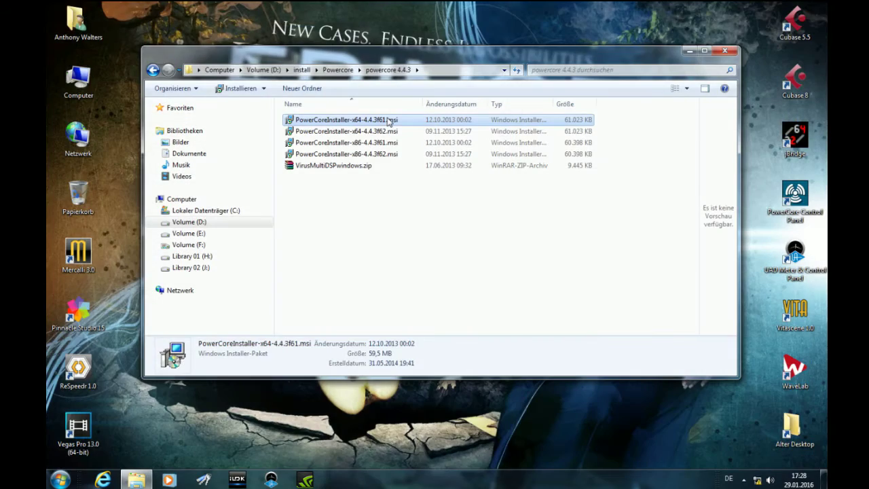
# - Run PowerCoreInstaller-x64-4.4.3f61.msi, accept the license agreement and start installing to the default VstPlugins\PowerCore folder
pyautogui.doubleClick(387, 120)
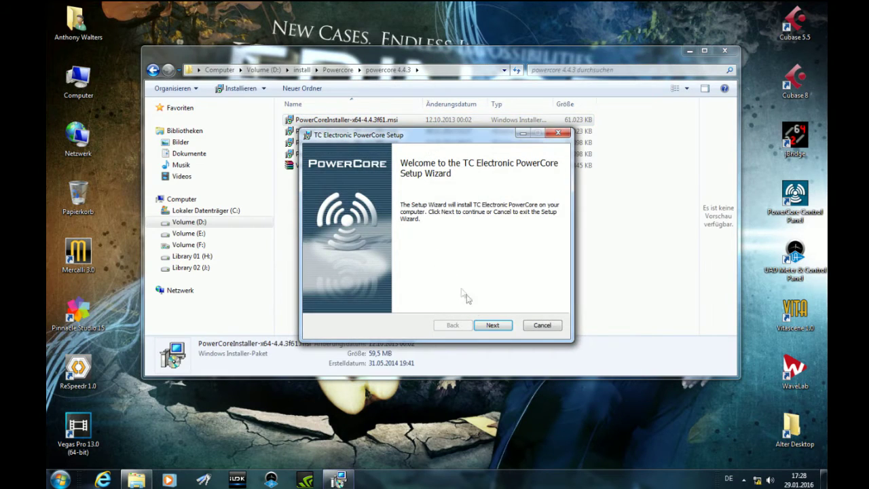
pyautogui.click(493, 327)
pyautogui.click(374, 301)
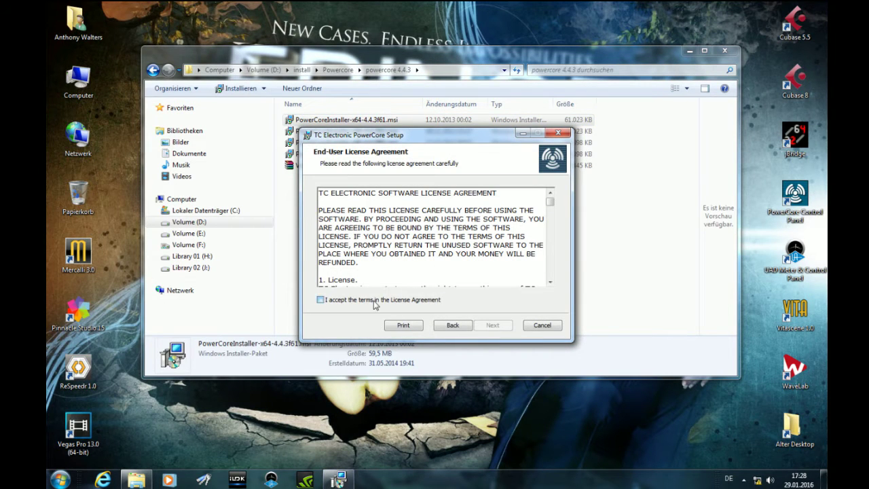
pyautogui.click(492, 326)
pyautogui.click(492, 326)
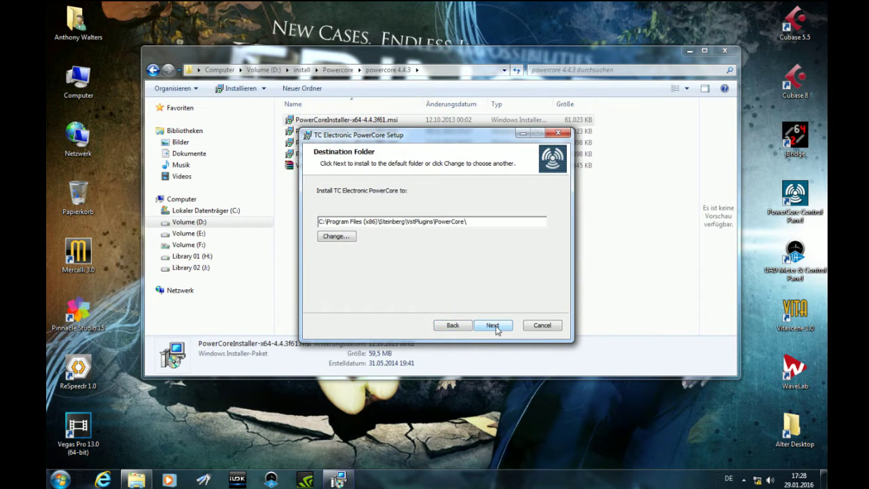
pyautogui.click(494, 326)
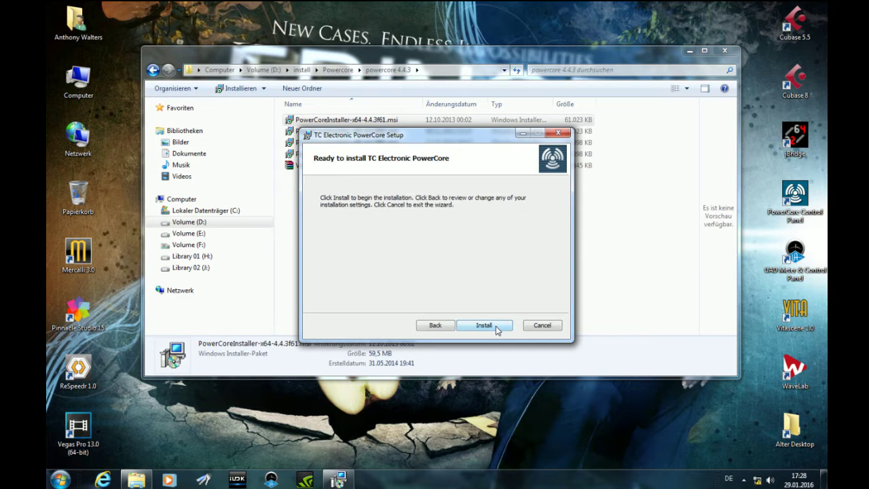
pyautogui.click(494, 326)
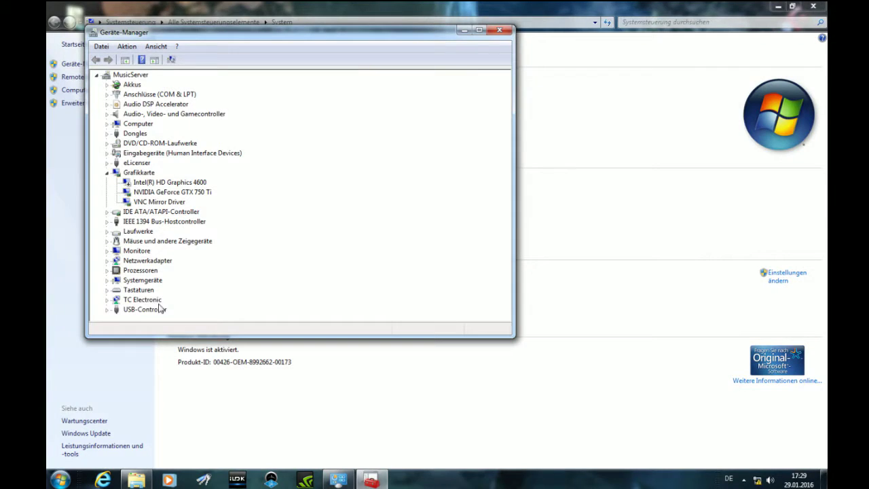
# - Check the PowerCore cards under TC Electronic in the Device Manager, and close it and the System window
pyautogui.doubleClick(160, 302)
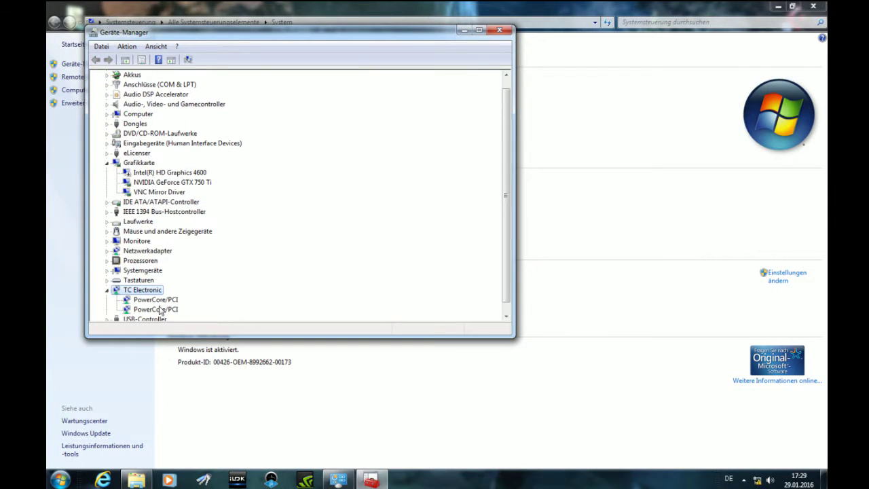
pyautogui.click(499, 30)
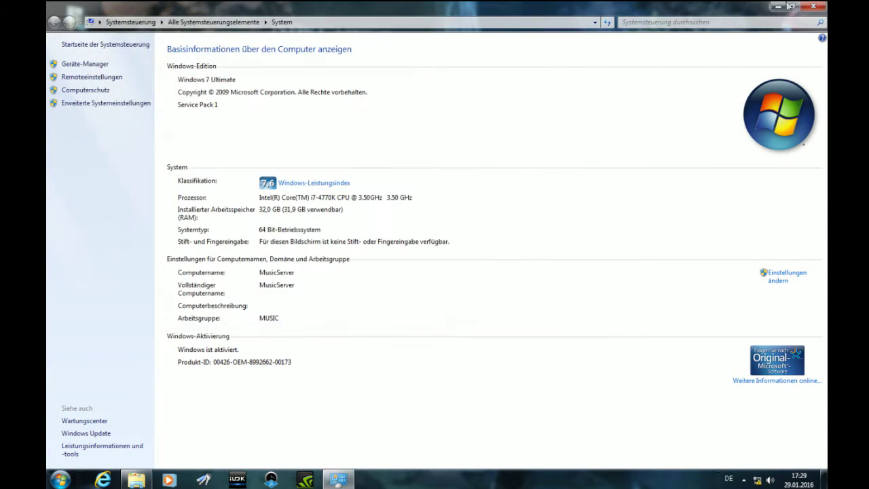
pyautogui.click(813, 6)
pyautogui.moveTo(746, 19); pyautogui.dragTo(564, 32)
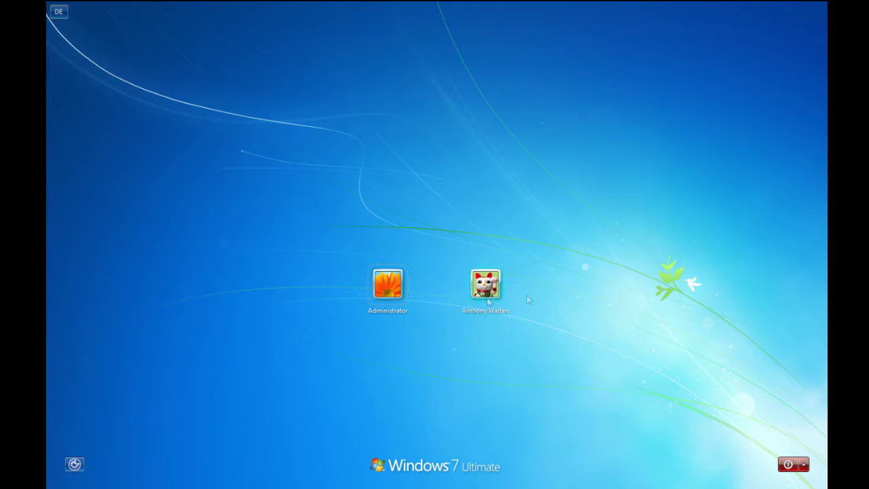
# - Sign in to the personal Windows account and open the PowerCore Control Panel with the extended card details shown
pyautogui.click(490, 285)
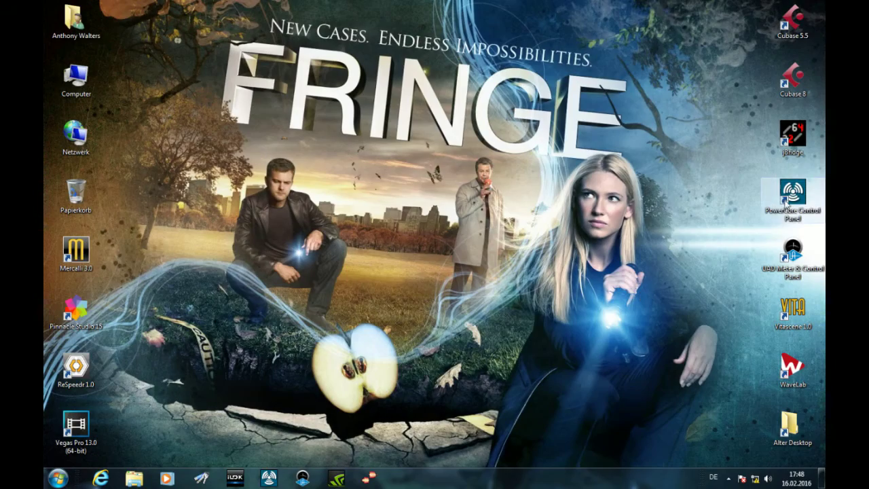
pyautogui.doubleClick(786, 200)
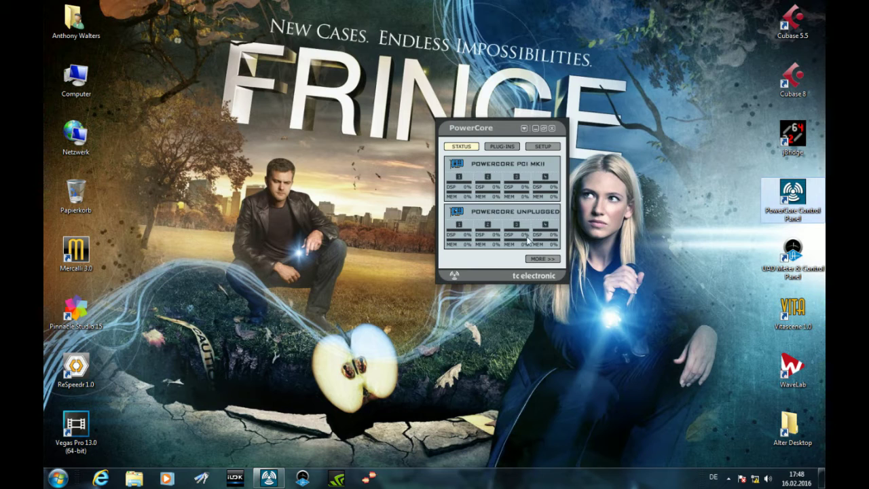
pyautogui.click(535, 260)
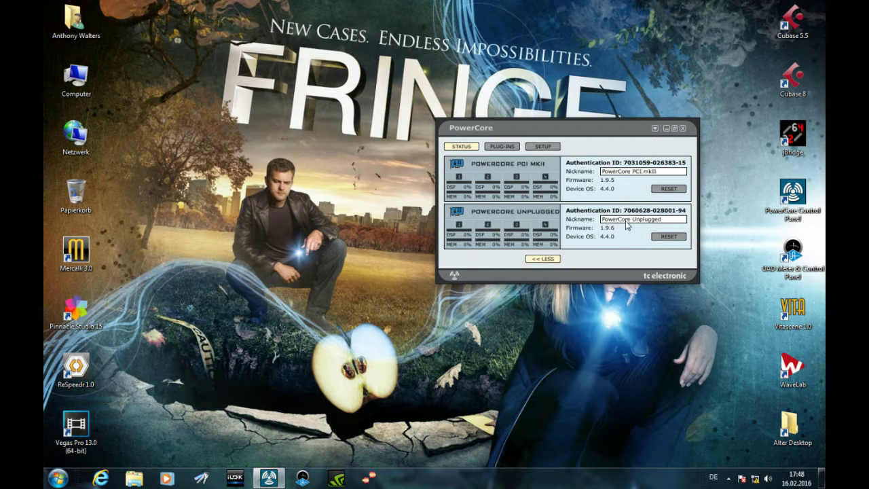
# - Review the type and license status of all PowerCore plug-ins from the start to the end of the list
pyautogui.click(501, 147)
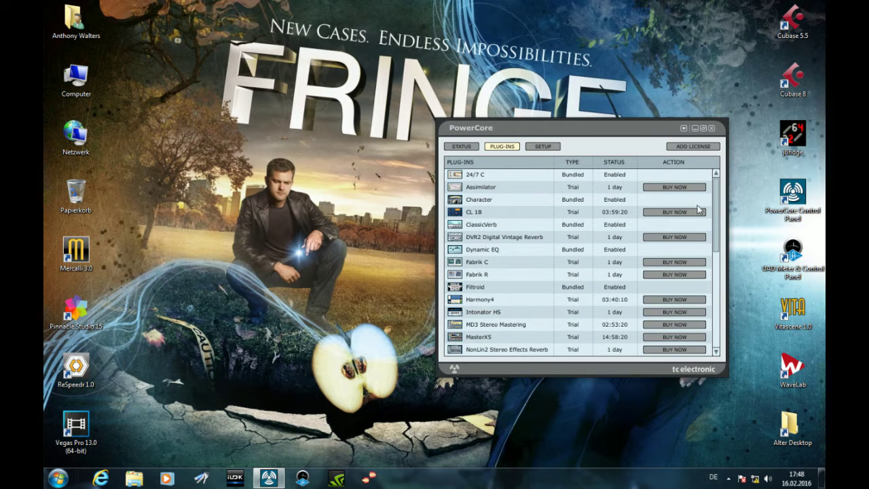
pyautogui.moveTo(717, 203); pyautogui.dragTo(724, 311)
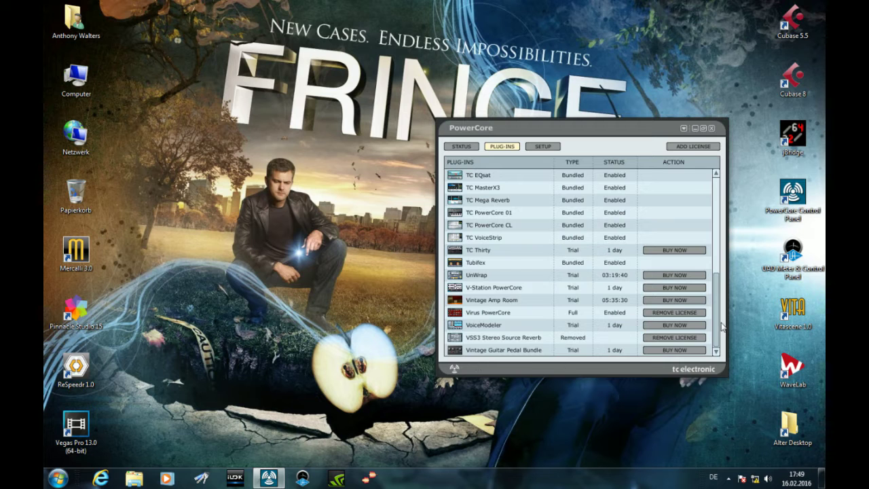
pyautogui.moveTo(721, 318); pyautogui.dragTo(718, 194)
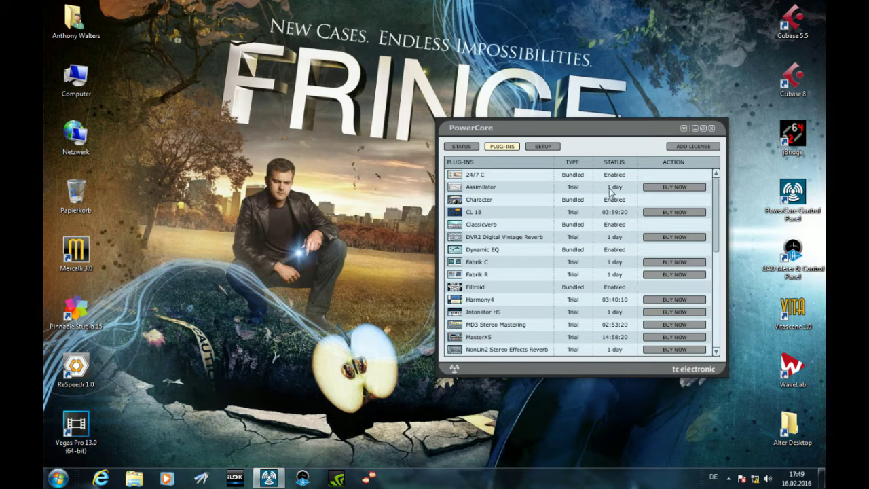
pyautogui.click(683, 260)
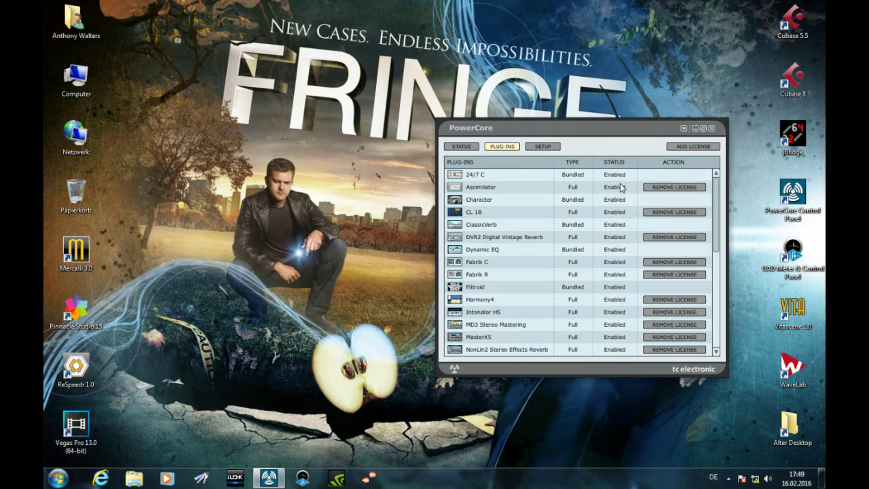
pyautogui.moveTo(715, 229); pyautogui.dragTo(723, 355)
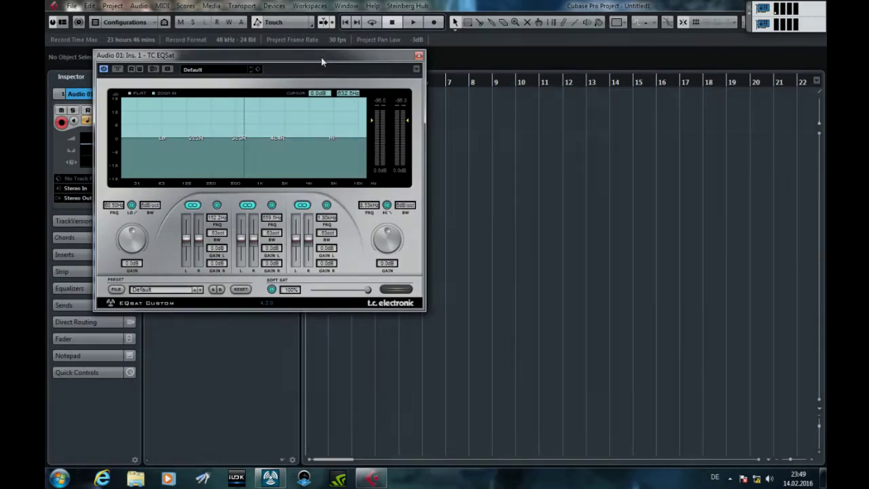
# - Reposition the TC EQSat window and try the low- and high-shelf gains, leaving the high shelf at -1.0 dB
pyautogui.moveTo(322, 61); pyautogui.dragTo(333, 68)
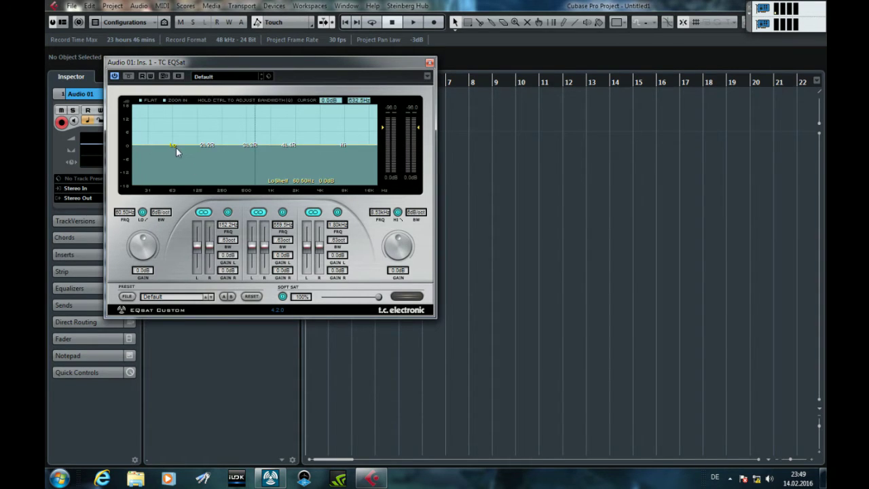
pyautogui.moveTo(142, 244)
pyautogui.mouseDown()
pyautogui.moveTo(127, 270)
pyautogui.moveTo(152, 248)
pyautogui.moveTo(167, 257)
pyautogui.moveTo(150, 203)
pyautogui.moveTo(155, 249)
pyautogui.mouseUp()
pyautogui.moveTo(397, 244)
pyautogui.mouseDown()
pyautogui.moveTo(399, 214)
pyautogui.moveTo(397, 256)
pyautogui.moveTo(396, 244)
pyautogui.mouseUp()
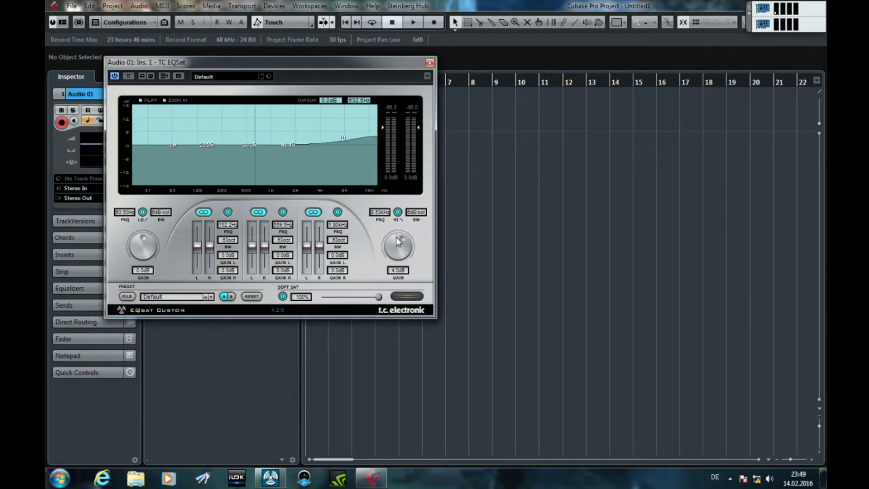
# - Set the EQSat gains to 7.5 dB for band 4, -6.0 dB for band 3 and about 7 dB for band 2
pyautogui.moveTo(323, 250)
pyautogui.mouseDown()
pyautogui.moveTo(323, 234)
pyautogui.moveTo(323, 261)
pyautogui.moveTo(323, 250)
pyautogui.mouseUp()
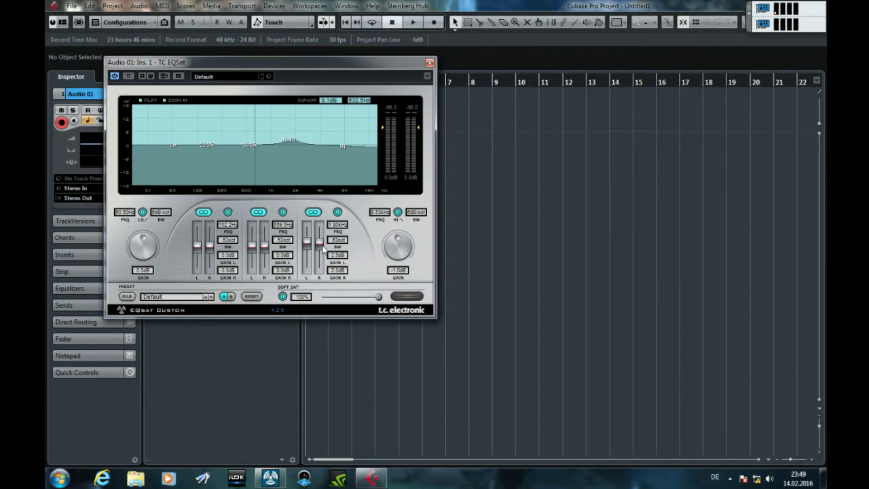
pyautogui.moveTo(269, 250)
pyautogui.mouseDown()
pyautogui.moveTo(263, 221)
pyautogui.moveTo(268, 253)
pyautogui.mouseUp()
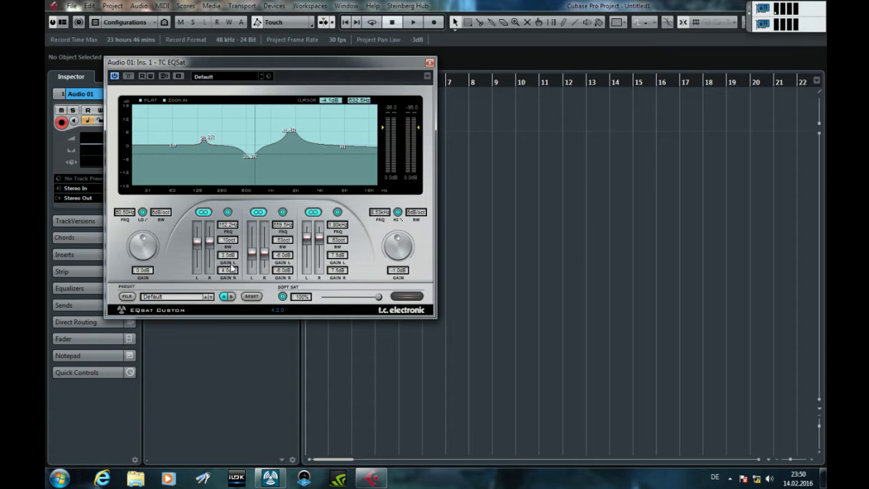
pyautogui.moveTo(230, 229); pyautogui.dragTo(229, 217)
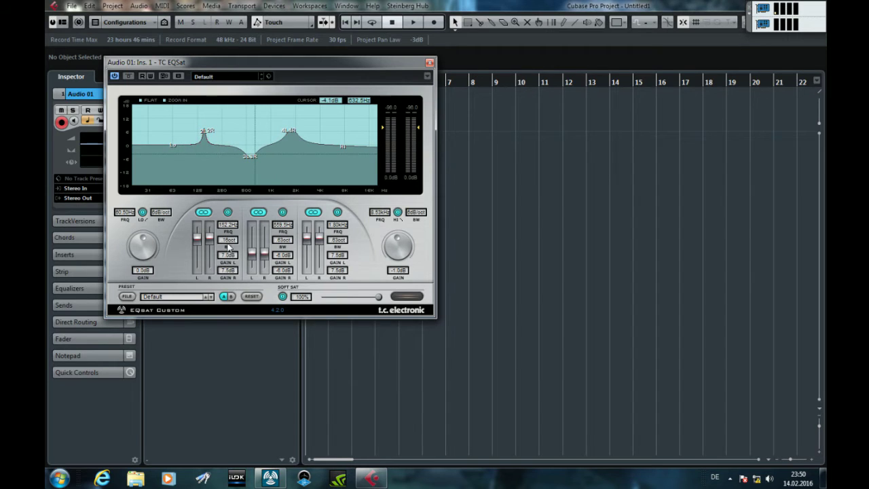
pyautogui.moveTo(289, 244)
pyautogui.mouseDown()
pyautogui.moveTo(293, 226)
pyautogui.moveTo(289, 244)
pyautogui.mouseUp()
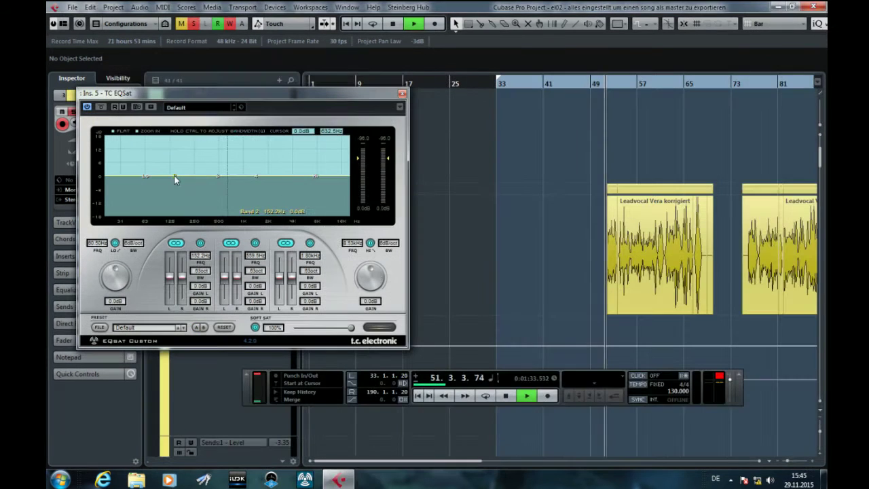
# - During playback, boost EQSat band 2 to 13.0 dB, lower the high shelf to -7.0 dB and set band 4 to 8.0 dB at 2.52 kHz
pyautogui.moveTo(173, 175); pyautogui.dragTo(188, 149)
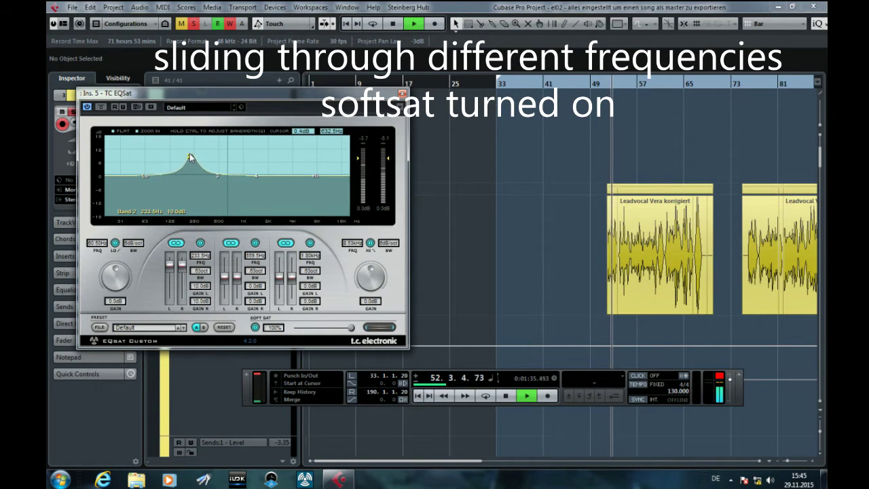
pyautogui.moveTo(255, 176); pyautogui.dragTo(264, 212)
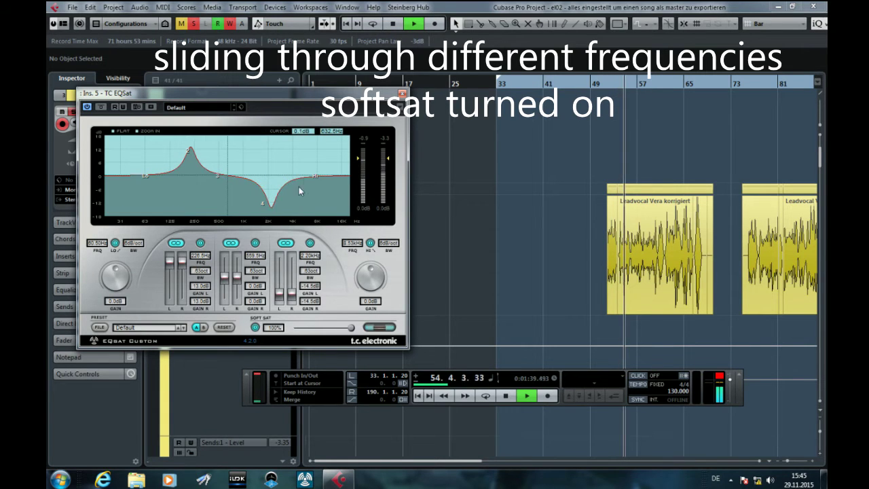
pyautogui.moveTo(314, 176); pyautogui.dragTo(340, 195)
pyautogui.moveTo(271, 205); pyautogui.dragTo(273, 159)
# - Cut EQSat band 2 to about -15 dB at 172 Hz, the low shelf to -18.0 dB and band 3 to -17.5 dB, and lower band 4
pyautogui.moveTo(217, 176); pyautogui.dragTo(180, 212)
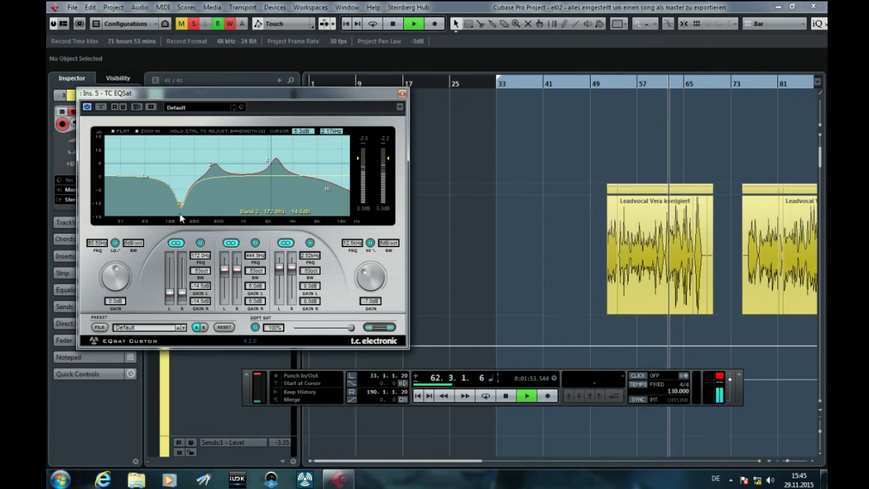
pyautogui.moveTo(136, 175); pyautogui.dragTo(112, 211)
pyautogui.moveTo(211, 164); pyautogui.dragTo(219, 217)
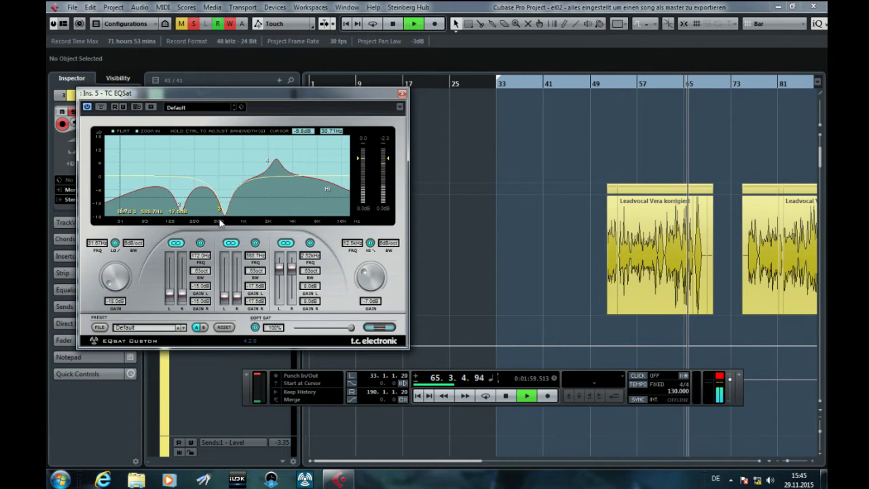
pyautogui.moveTo(268, 164); pyautogui.dragTo(275, 195)
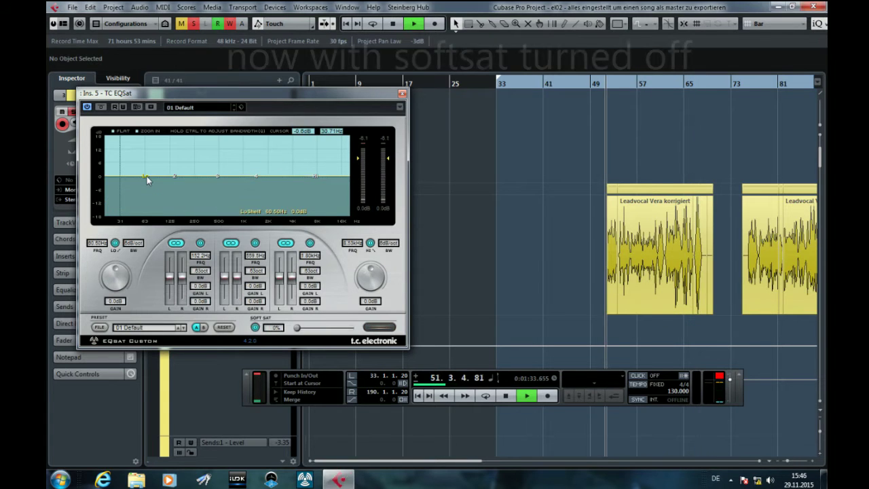
# - With Soft Sat at 0%, cut the EQSat low shelf and band 3 to -18.0 dB, boost band 2 to 15.0 dB and raise the high shelf
pyautogui.moveTo(147, 175); pyautogui.dragTo(129, 216)
pyautogui.moveTo(175, 177); pyautogui.dragTo(190, 147)
pyautogui.moveTo(216, 175); pyautogui.dragTo(232, 221)
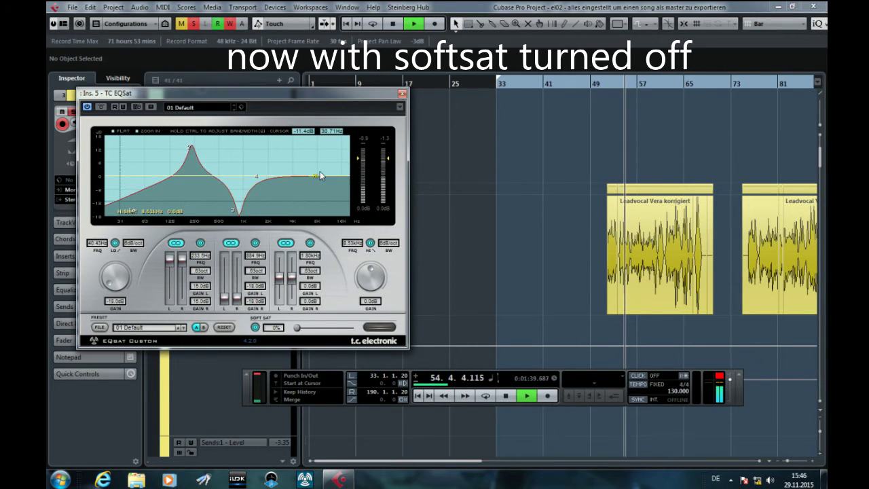
pyautogui.moveTo(317, 175); pyautogui.dragTo(328, 147)
# - Sweep EQSat bands 2, 3 and 4 and the high shelf through strong boosts and cuts during playback with Soft Sat at 0%
pyautogui.moveTo(232, 218); pyautogui.dragTo(283, 154)
pyautogui.moveTo(190, 146); pyautogui.dragTo(186, 207)
pyautogui.moveTo(247, 151); pyautogui.dragTo(227, 220)
pyautogui.moveTo(281, 155)
pyautogui.mouseDown()
pyautogui.moveTo(278, 223)
pyautogui.moveTo(282, 187)
pyautogui.moveTo(267, 175)
pyautogui.moveTo(266, 157)
pyautogui.mouseUp()
pyautogui.moveTo(333, 156); pyautogui.dragTo(333, 248)
pyautogui.moveTo(271, 167); pyautogui.dragTo(251, 223)
pyautogui.moveTo(191, 208); pyautogui.dragTo(193, 144)
pyautogui.moveTo(226, 205); pyautogui.dragTo(197, 210)
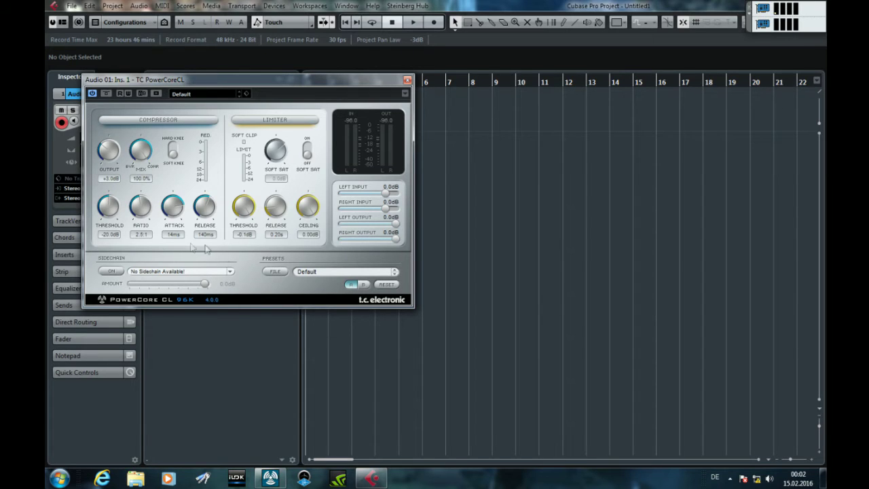
# - Load the Maximizer Medium 1 preset in the TC PowerCoreCL compressor and limiter
pyautogui.click(175, 270)
pyautogui.click(256, 298)
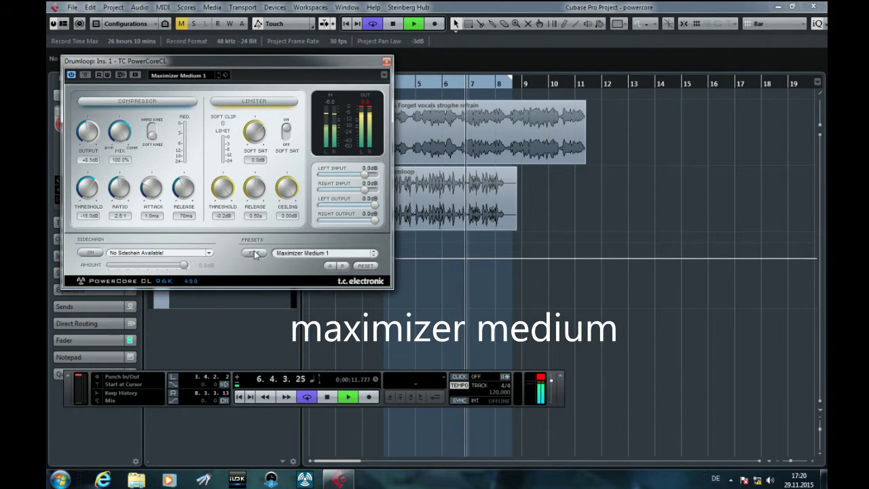
# - Load the Maximizer Extreme preset and after it the Maximizer Strong preset in the TC PowerCoreCL during drum loop playback
pyautogui.click(256, 254)
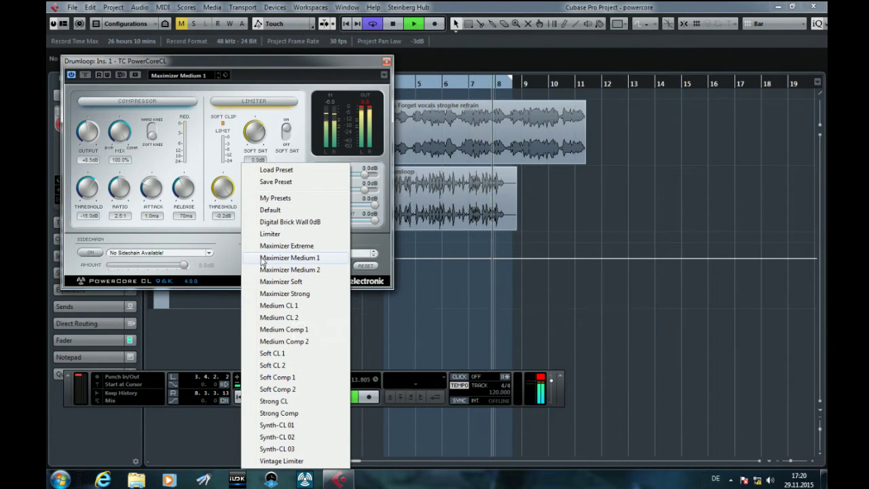
pyautogui.click(265, 246)
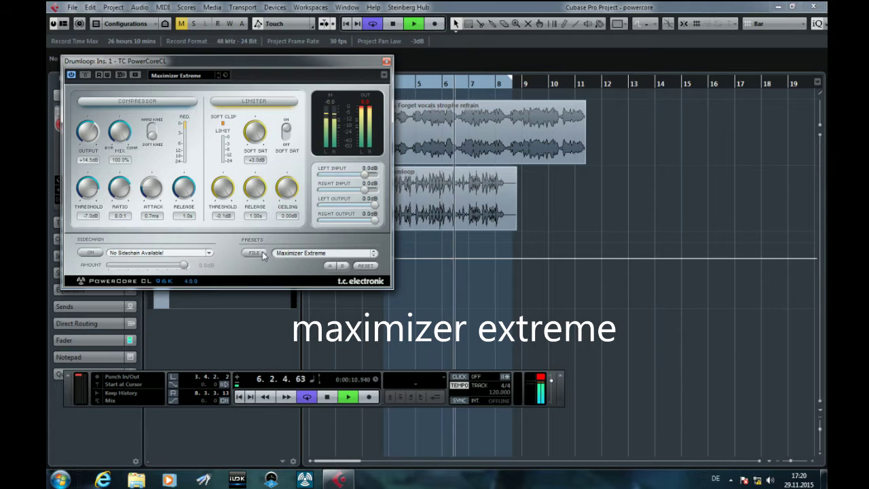
pyautogui.click(262, 254)
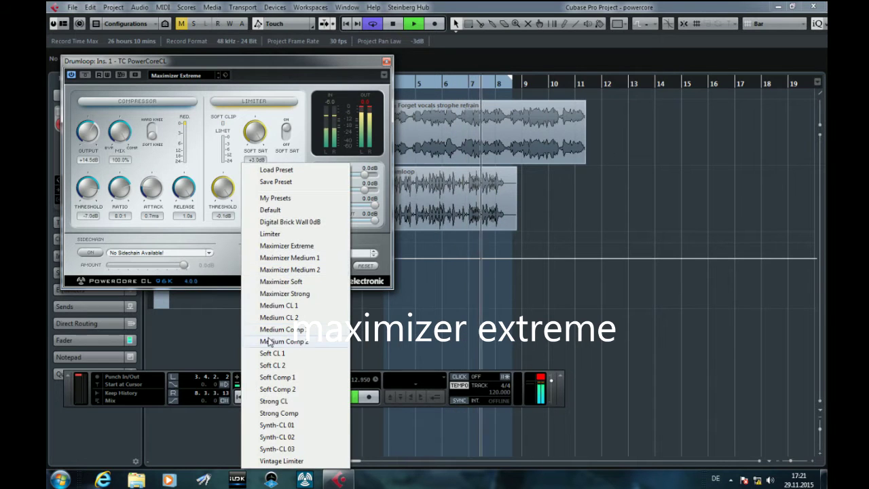
pyautogui.click(284, 293)
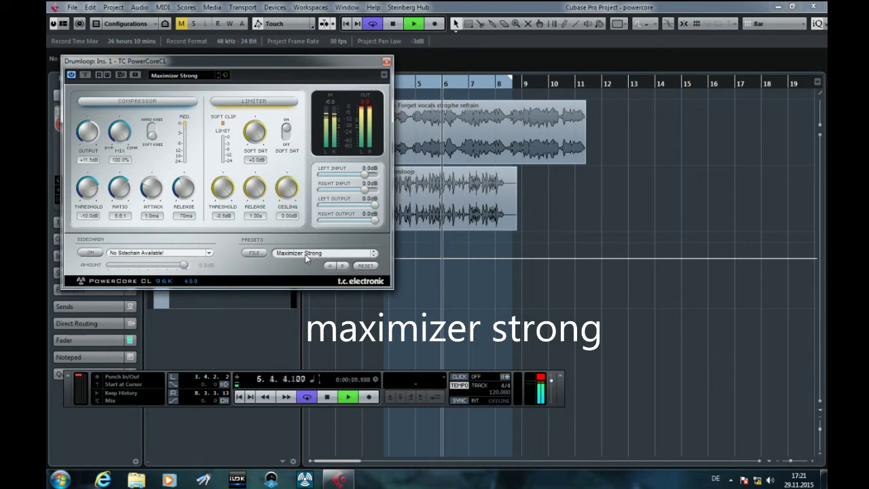
pyautogui.click(372, 255)
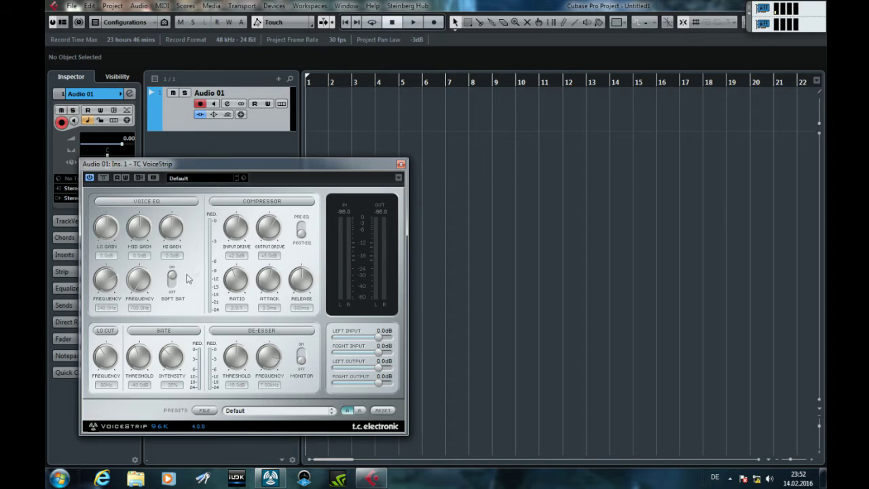
# - Switch on the Voice EQ, Compressor, Lo Cut and Gate, and De-Esser sections of the TC VoiceStrip on Audio 01
pyautogui.click(166, 203)
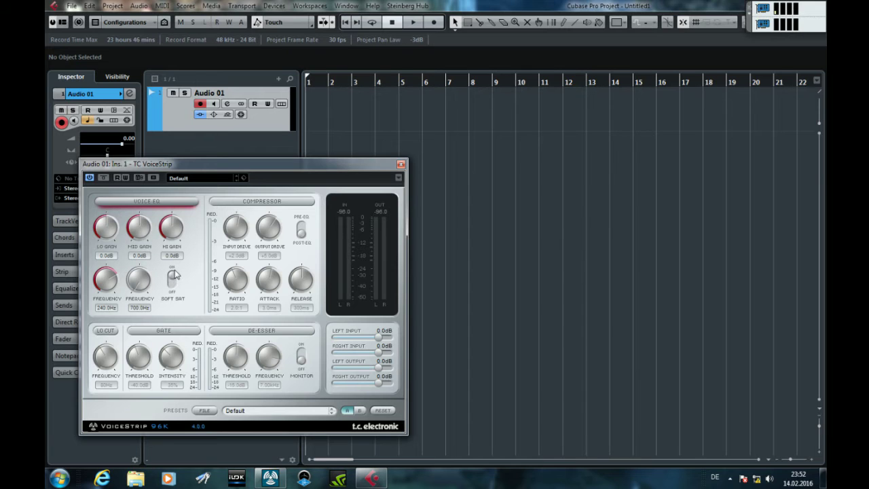
pyautogui.click(283, 203)
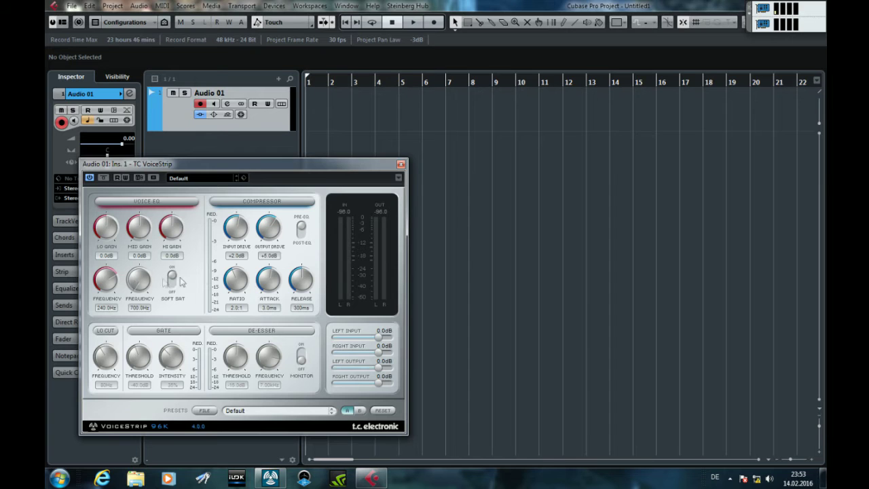
pyautogui.click(101, 331)
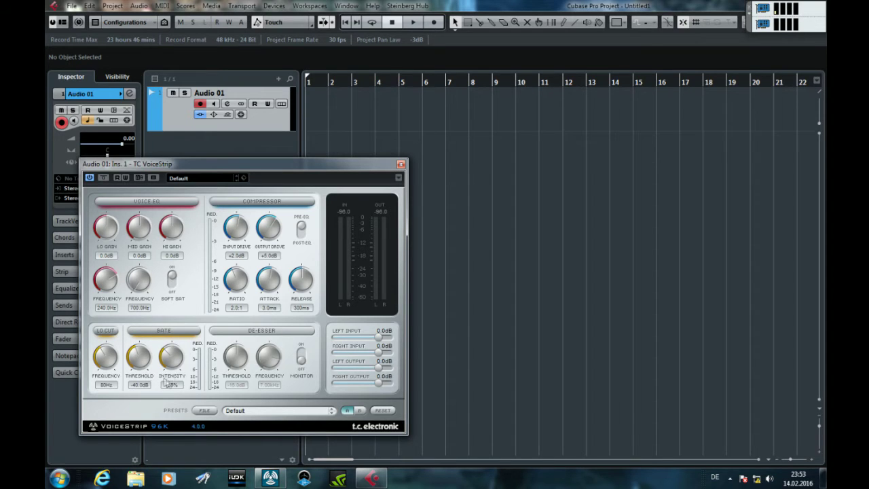
pyautogui.click(268, 334)
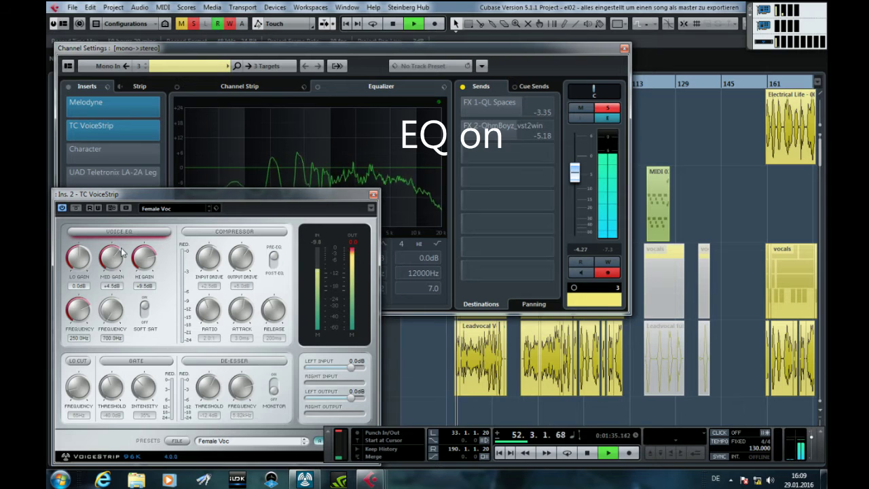
# - Set the VoiceStrip Hi Gain to +5.5 dB on the vocal and compare the sound with the Voice EQ off and on
pyautogui.moveTo(136, 261); pyautogui.dragTo(139, 266)
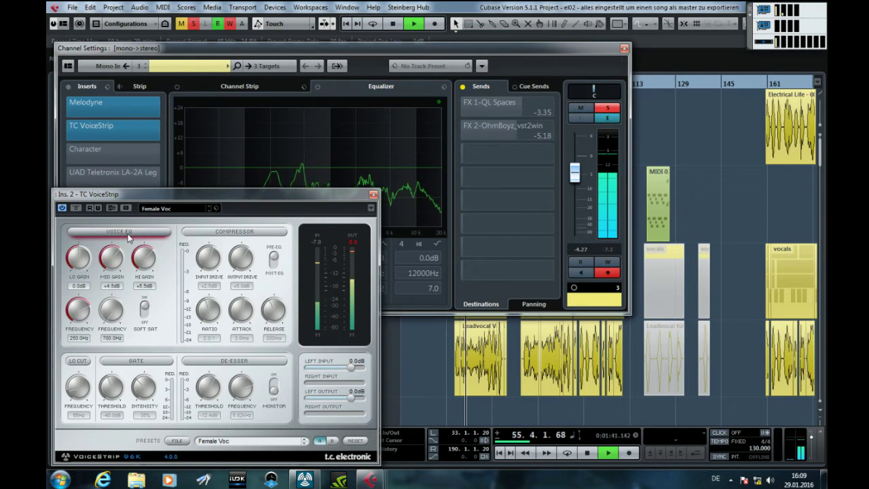
pyautogui.click(127, 234)
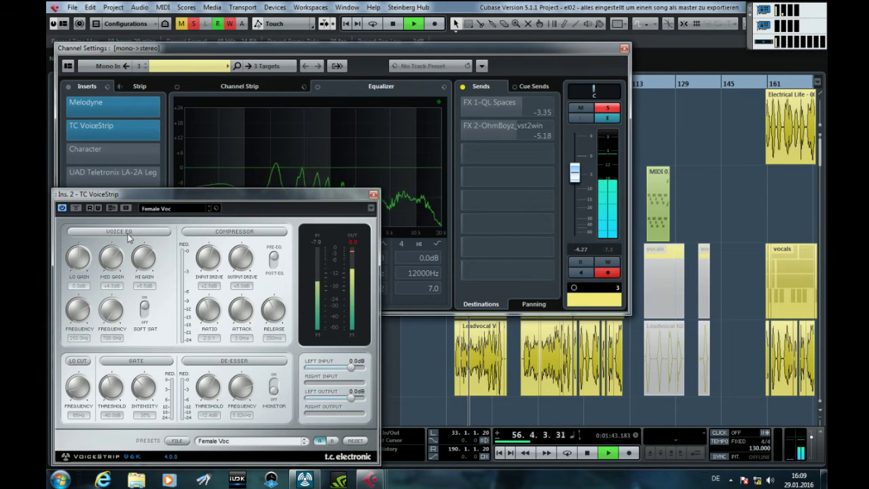
pyautogui.click(128, 234)
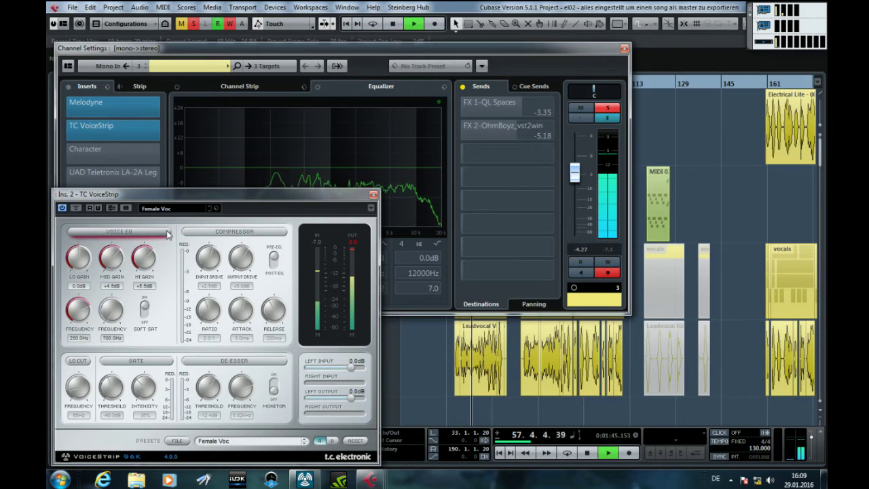
# - Switch on the Compressor, Lo Cut and Gate sections of the VoiceStrip during vocal playback
pyautogui.click(235, 234)
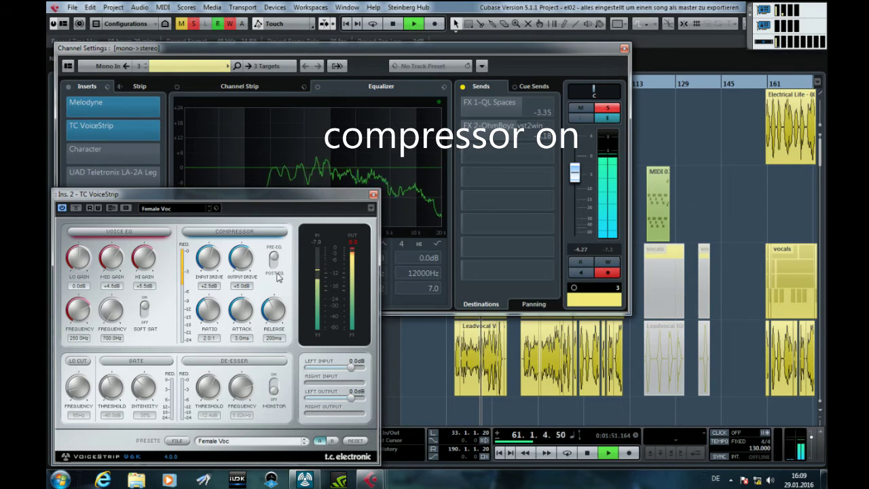
pyautogui.click(78, 360)
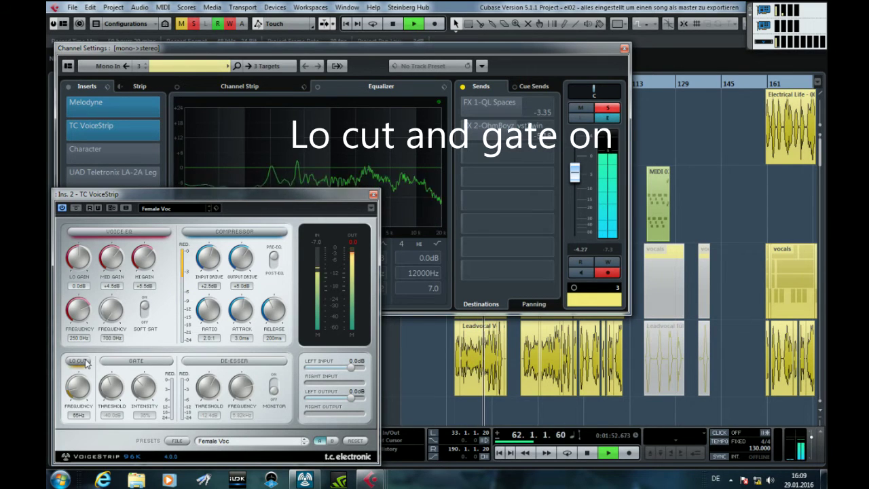
pyautogui.click(145, 363)
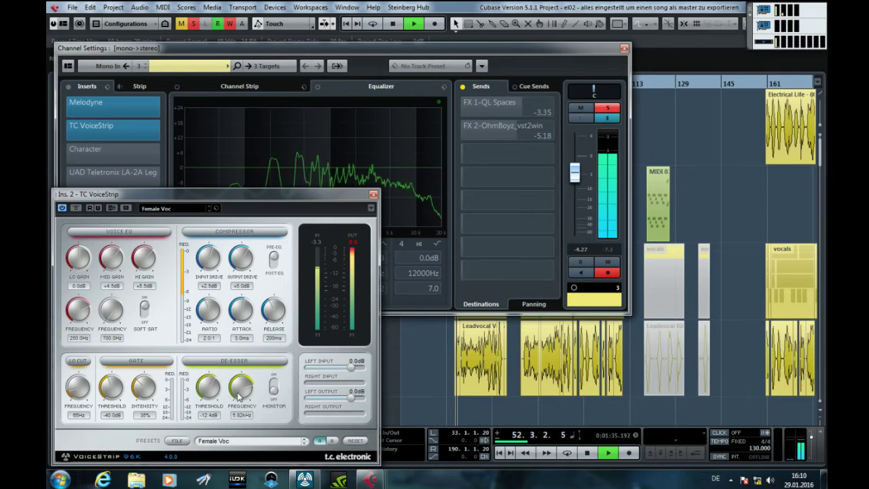
# - Set the VoiceStrip De-Esser to a -9.5 dB threshold and 4.44 kHz, toggle its Monitor, and toggle Soft Sat
pyautogui.moveTo(204, 394); pyautogui.dragTo(237, 389)
pyautogui.click(274, 392)
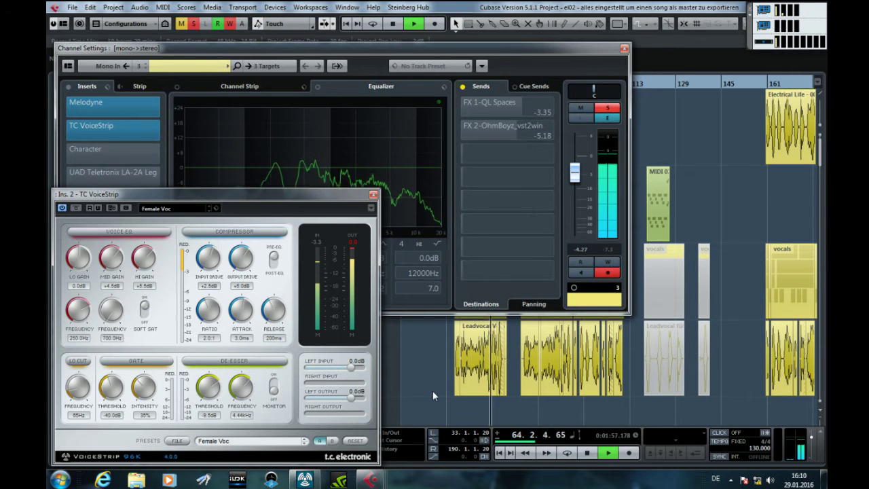
pyautogui.click(144, 309)
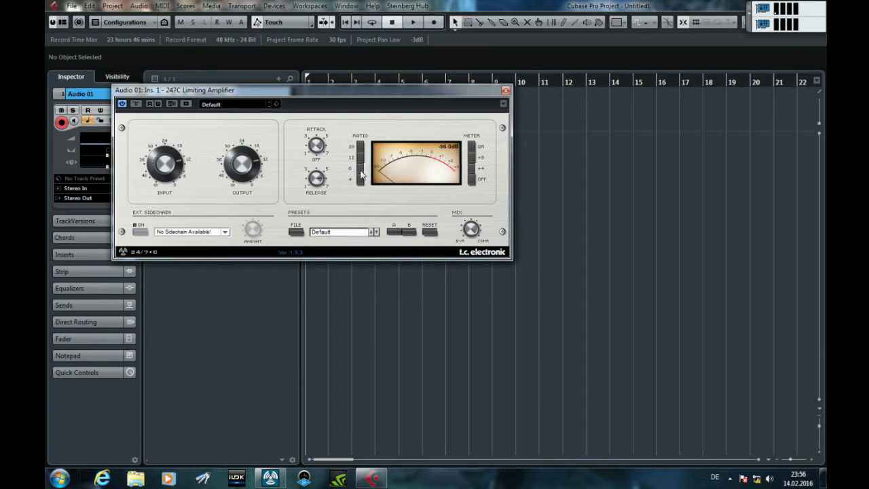
# - Switch the meter of the 247C Limiting Amplifier through GR, +8, Off and +4
pyautogui.click(472, 147)
pyautogui.click(472, 158)
pyautogui.click(472, 179)
pyautogui.click(472, 168)
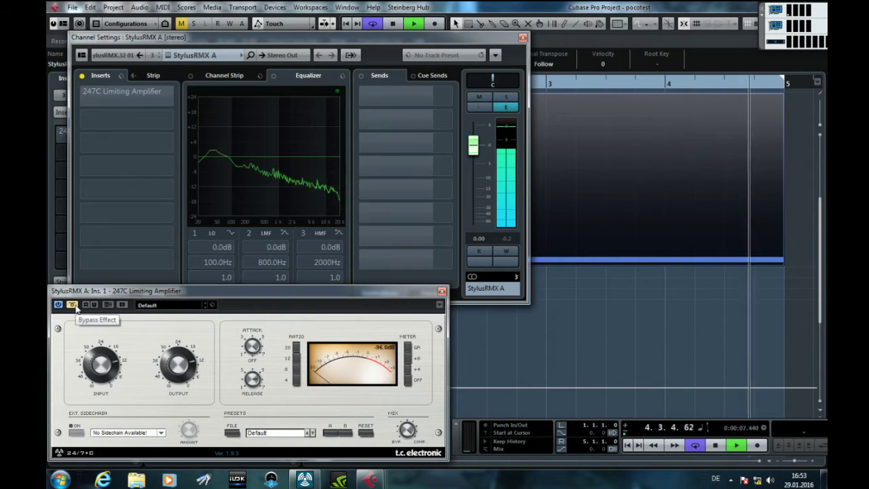
# - Compare the StylusRMX A channel with the 247C Limiting Amplifier active and bypassed, ending with the effect active
pyautogui.click(73, 305)
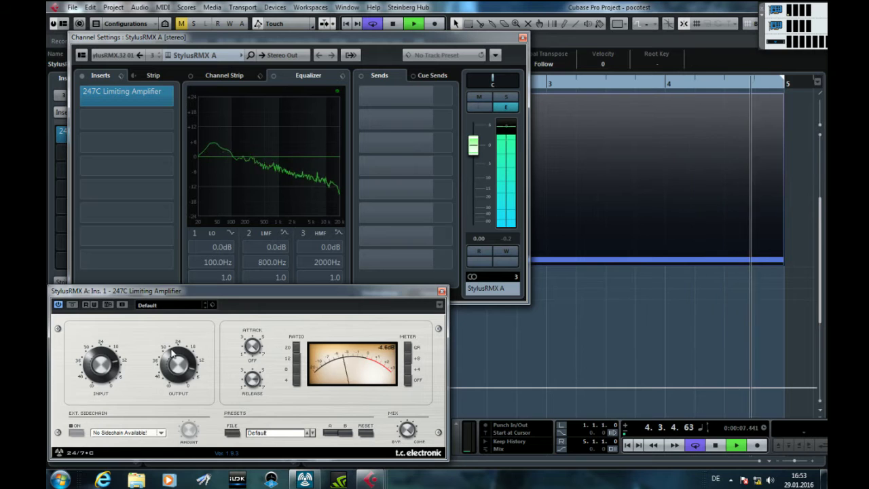
pyautogui.click(71, 305)
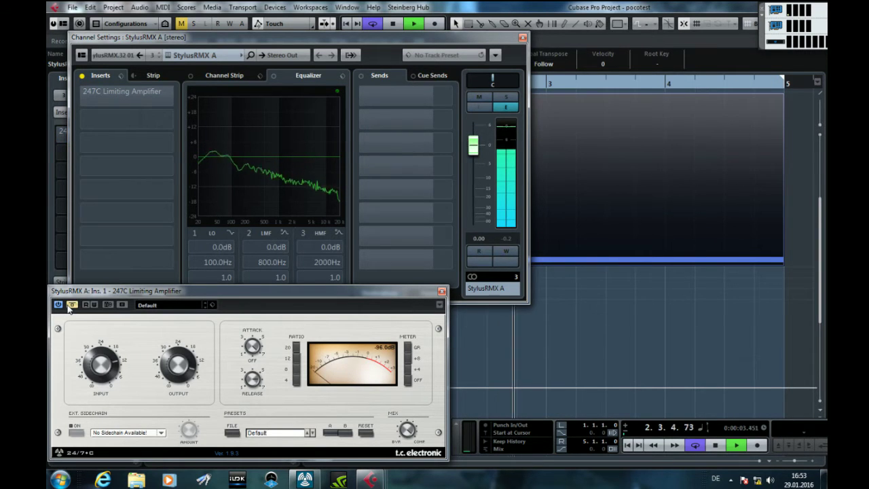
pyautogui.click(69, 306)
# - Load the Flat Master, Louder, Slow Compressor and Klipper presets in turn in the 247C Limiting Amplifier during playback
pyautogui.click(155, 306)
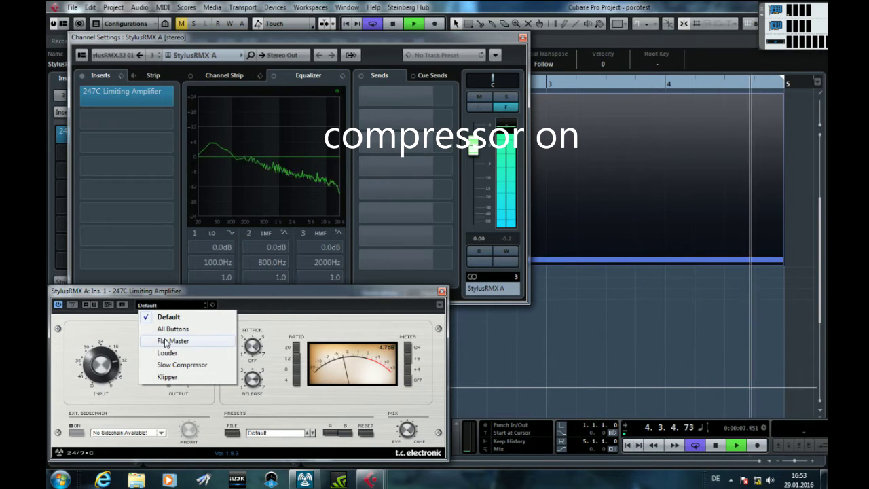
pyautogui.click(164, 341)
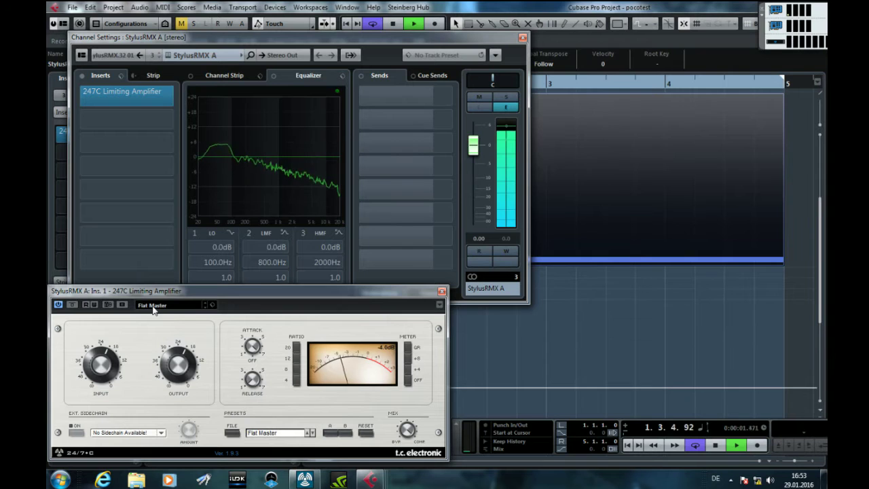
pyautogui.click(154, 309)
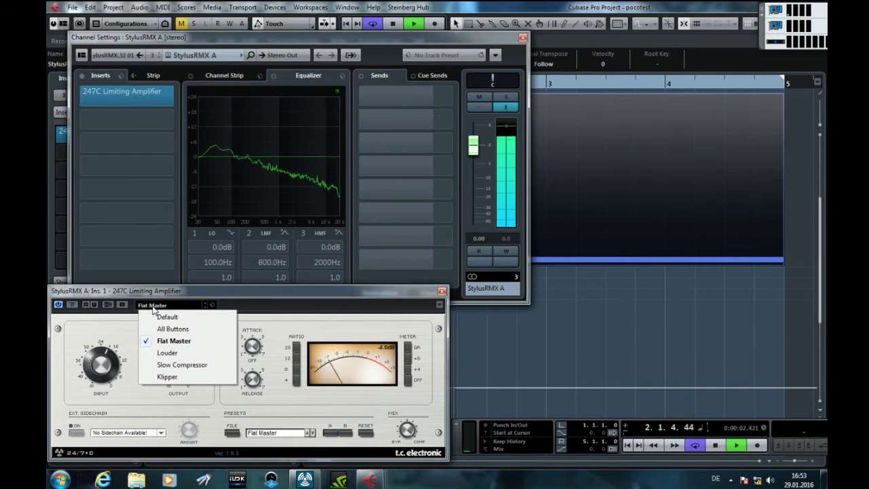
pyautogui.click(165, 353)
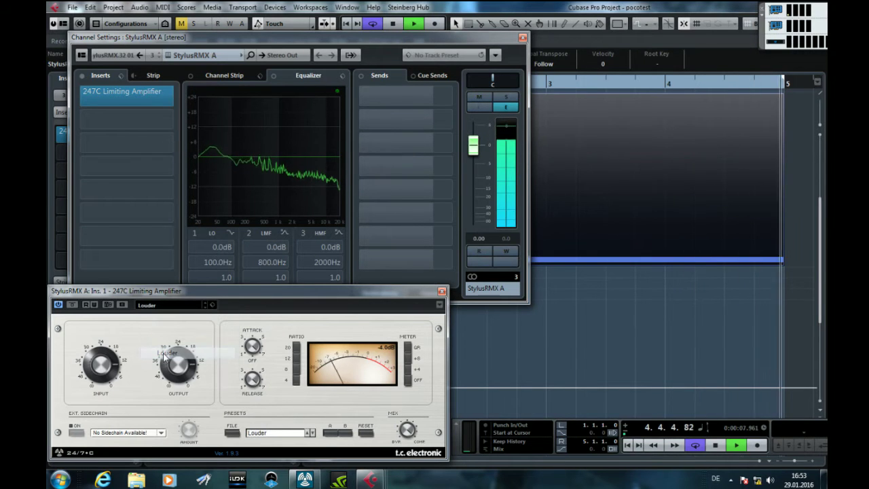
pyautogui.click(154, 310)
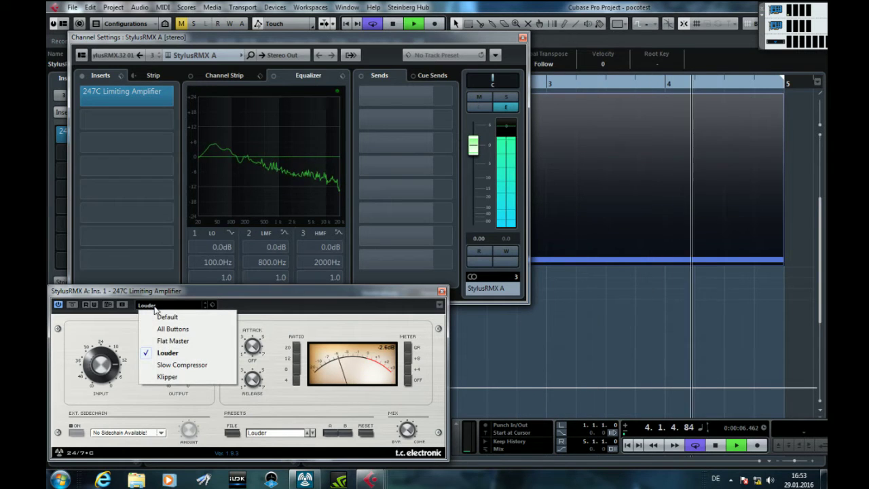
pyautogui.click(173, 367)
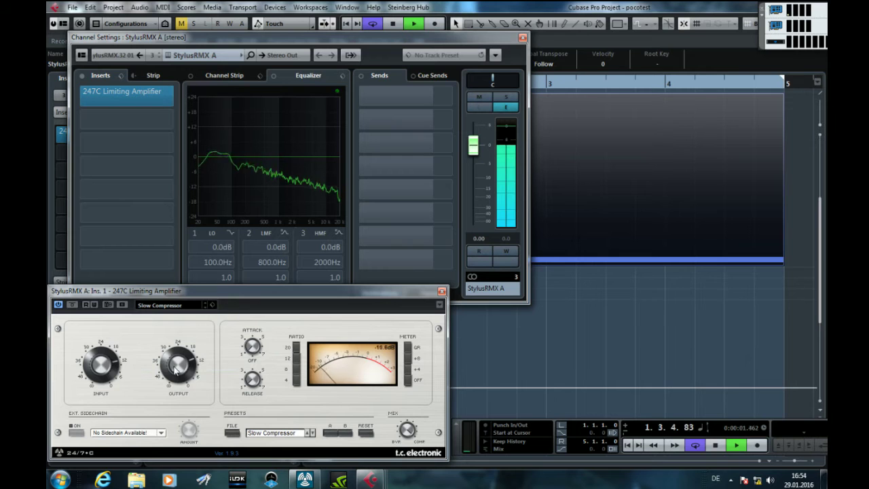
pyautogui.click(161, 307)
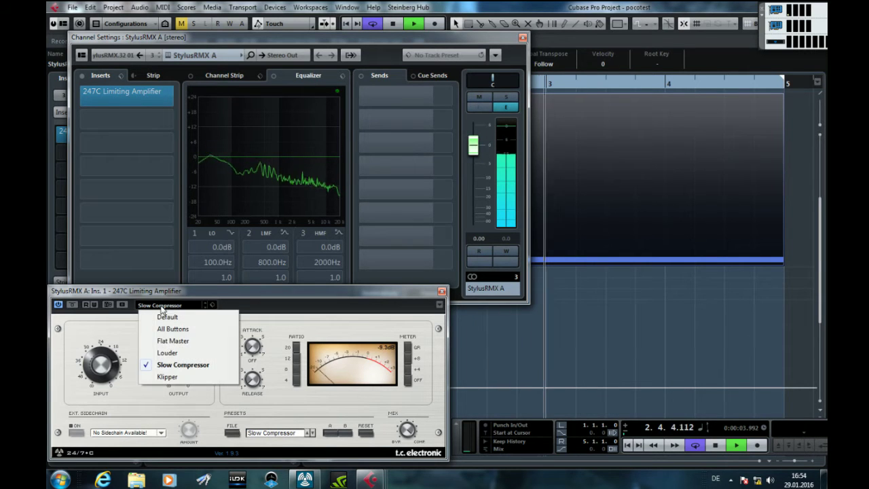
pyautogui.click(167, 377)
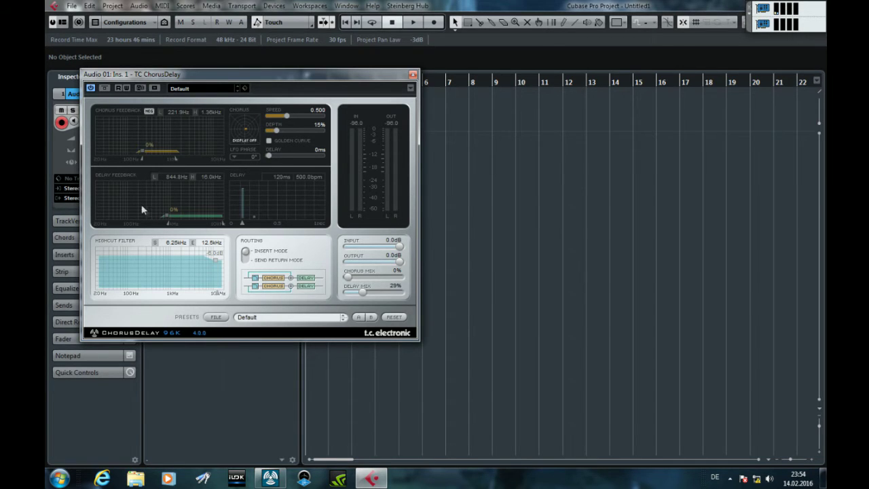
# - Set the ChorusDelay delay to 44 ms with 77% feedback, and raise the chorus feedback to 76%
pyautogui.moveTo(242, 225); pyautogui.dragTo(123, 192)
pyautogui.moveTo(247, 225)
pyautogui.mouseDown()
pyautogui.moveTo(298, 229)
pyautogui.moveTo(220, 232)
pyautogui.moveTo(236, 229)
pyautogui.mouseUp()
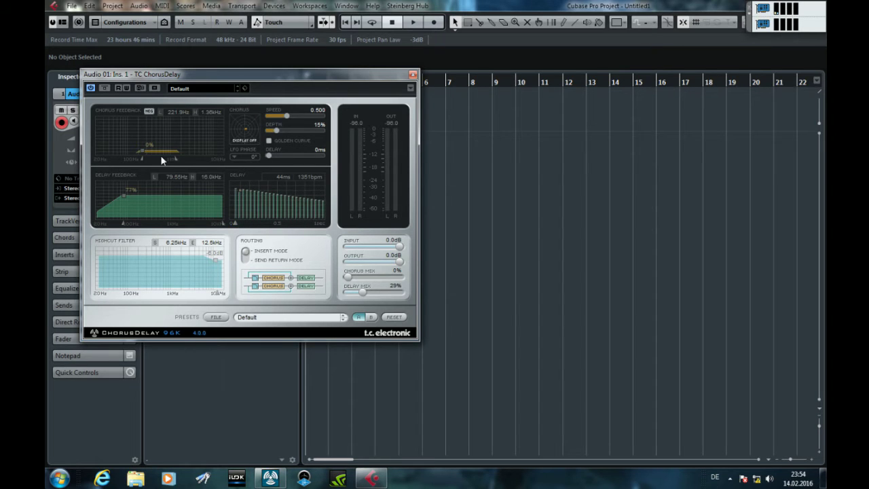
pyautogui.moveTo(141, 152); pyautogui.dragTo(157, 128)
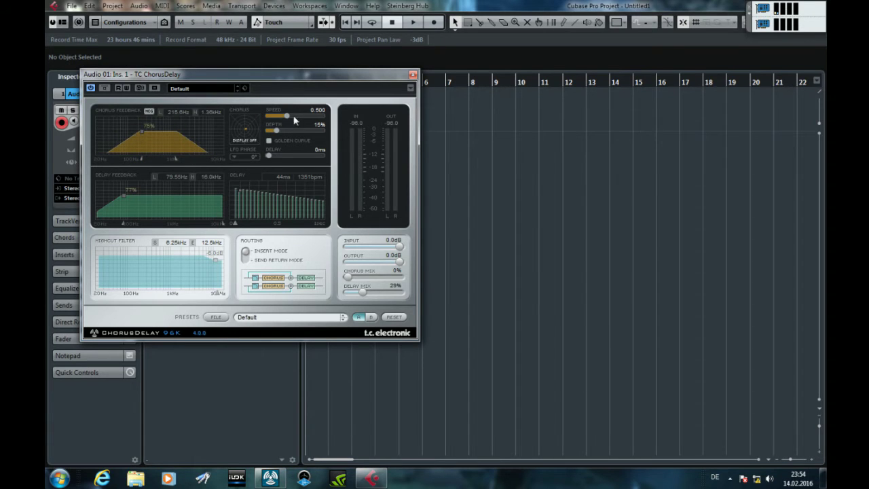
# - Set the ChorusDelay chorus speed to 1.250 and depth to 49%, and toggle the chorus display
pyautogui.moveTo(294, 119); pyautogui.dragTo(292, 131)
pyautogui.click(253, 132)
pyautogui.click(249, 133)
pyautogui.click(246, 130)
# - Set the chorus LFO phase to 90° and adjust the curve of the ChorusDelay Highcut filter
pyautogui.click(233, 157)
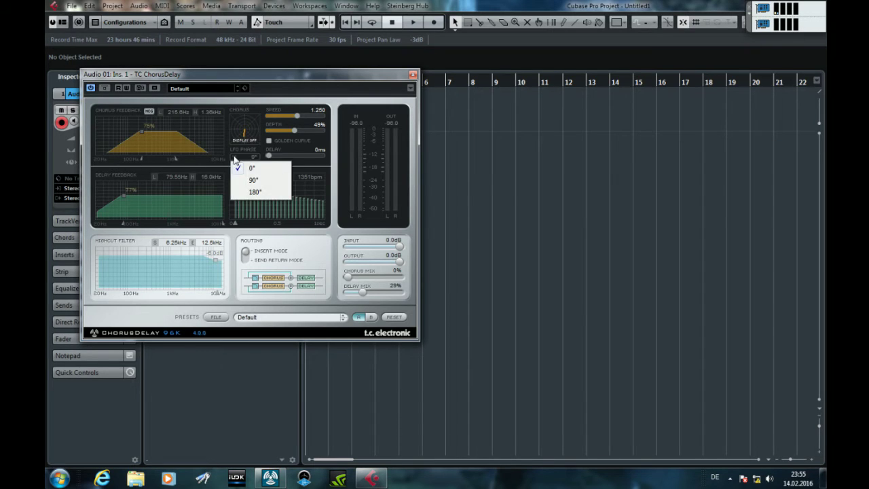
pyautogui.click(242, 180)
pyautogui.moveTo(156, 252)
pyautogui.mouseDown()
pyautogui.moveTo(159, 275)
pyautogui.moveTo(157, 258)
pyautogui.mouseUp()
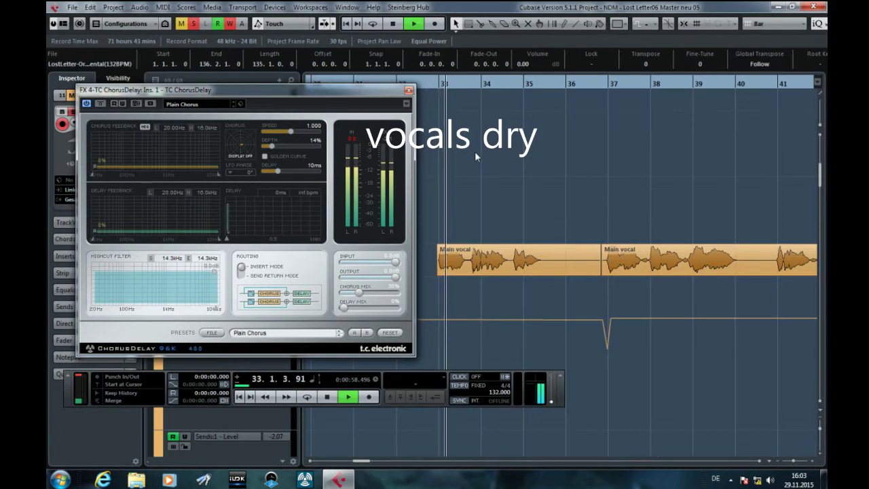
# - Raise the Chorus Mix in the ChorusDelay presets Plain Chorus, Roto Flanger and Wide during playback of the main vocal
pyautogui.moveTo(358, 293); pyautogui.dragTo(392, 297)
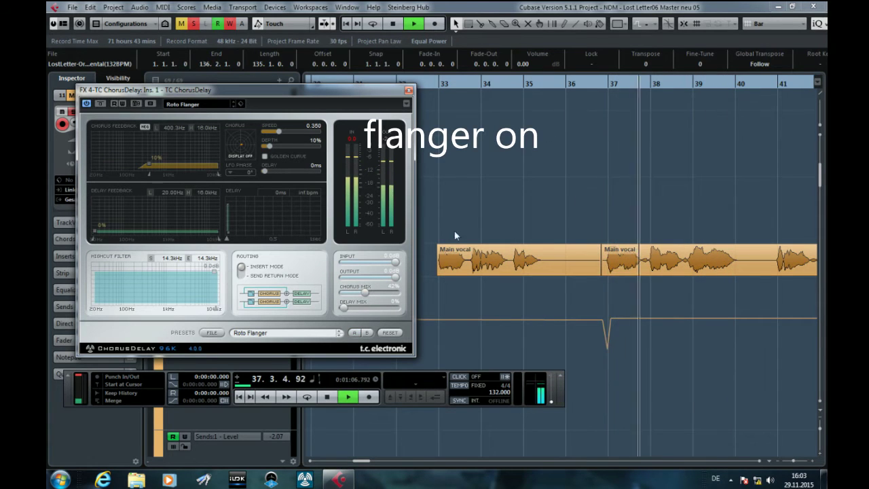
pyautogui.moveTo(365, 293); pyautogui.dragTo(394, 293)
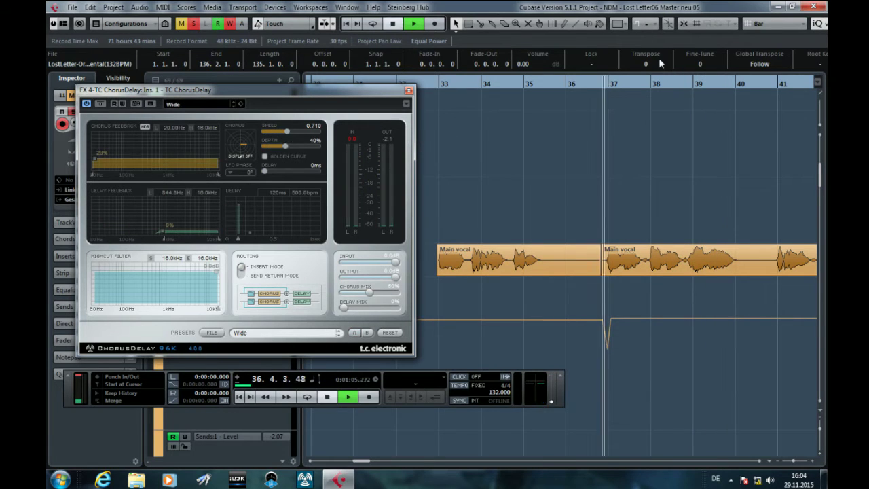
pyautogui.moveTo(371, 293); pyautogui.dragTo(435, 293)
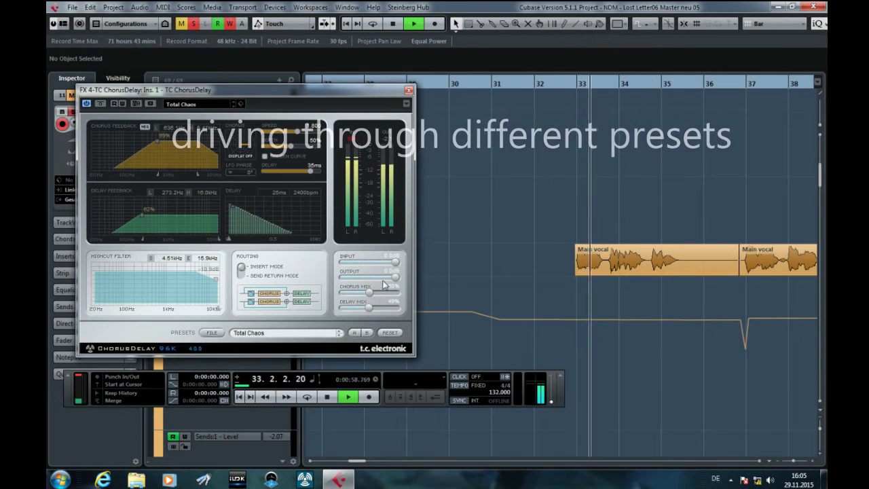
# - Raise the Delay Mix in the ChorusDelay preset Total Chaos, and set it to 47% in Resonator during main vocal playback
pyautogui.moveTo(368, 307); pyautogui.dragTo(385, 310)
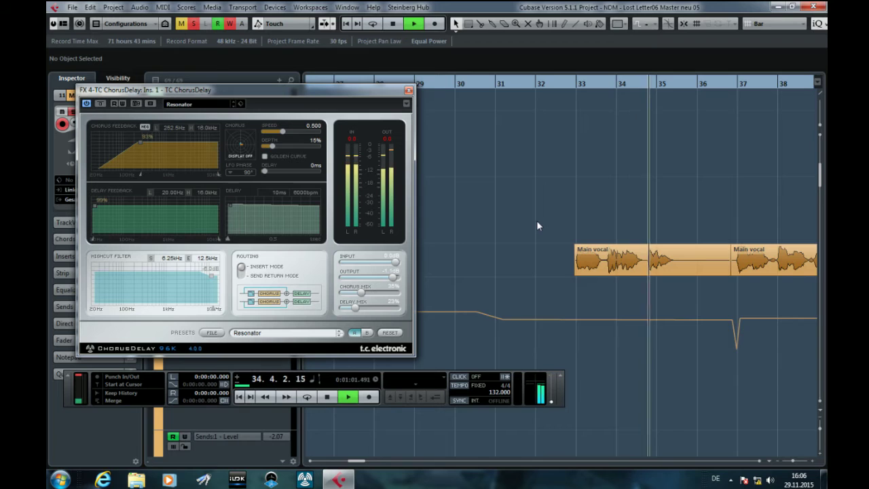
pyautogui.press('space')
pyautogui.click(571, 85)
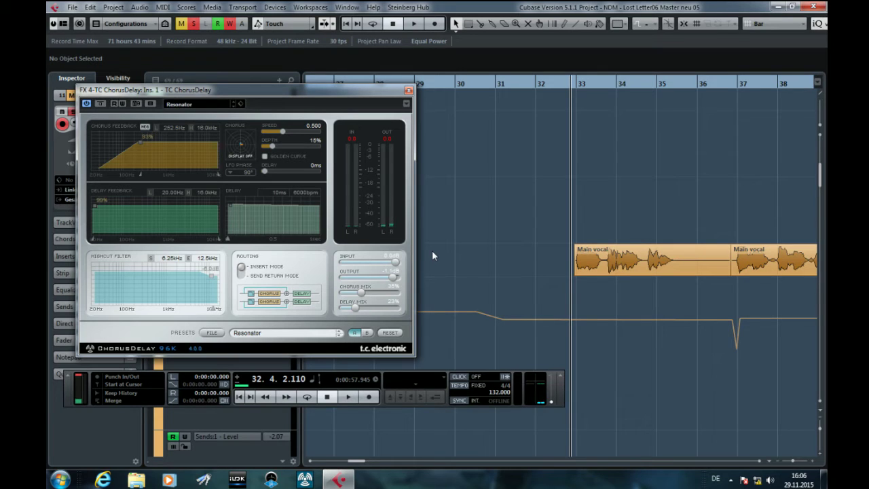
pyautogui.press('space')
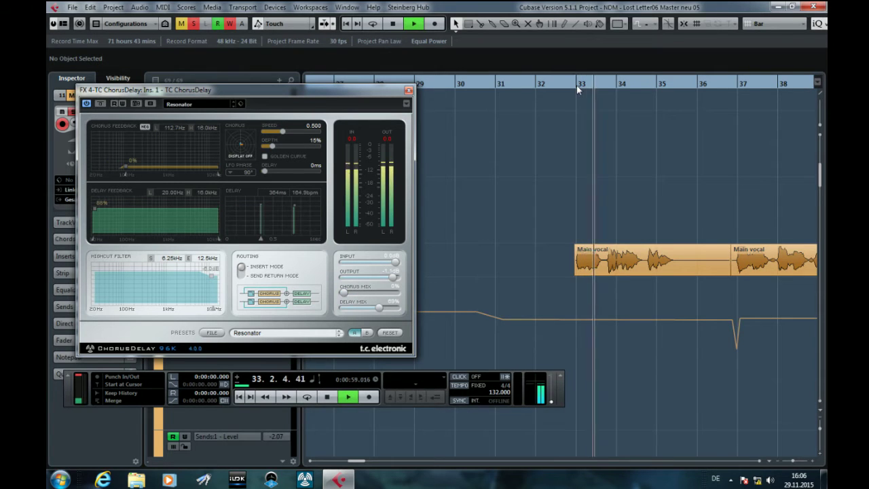
pyautogui.moveTo(379, 308); pyautogui.dragTo(367, 309)
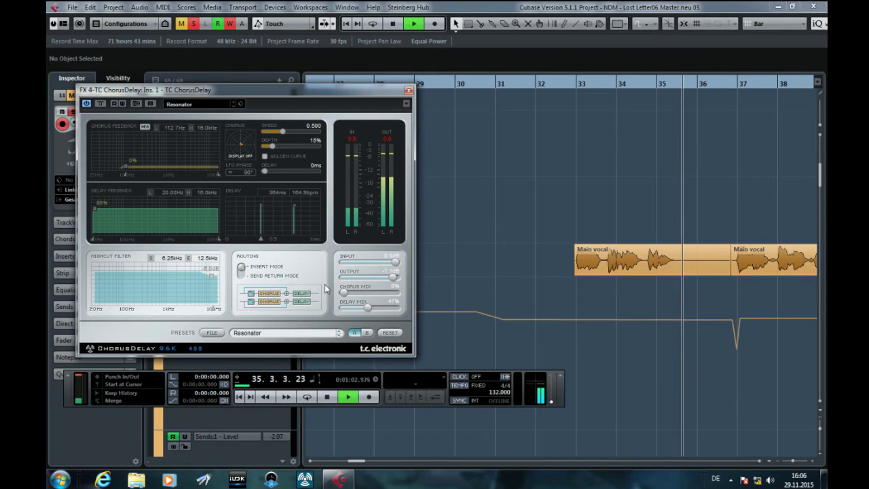
pyautogui.press('space')
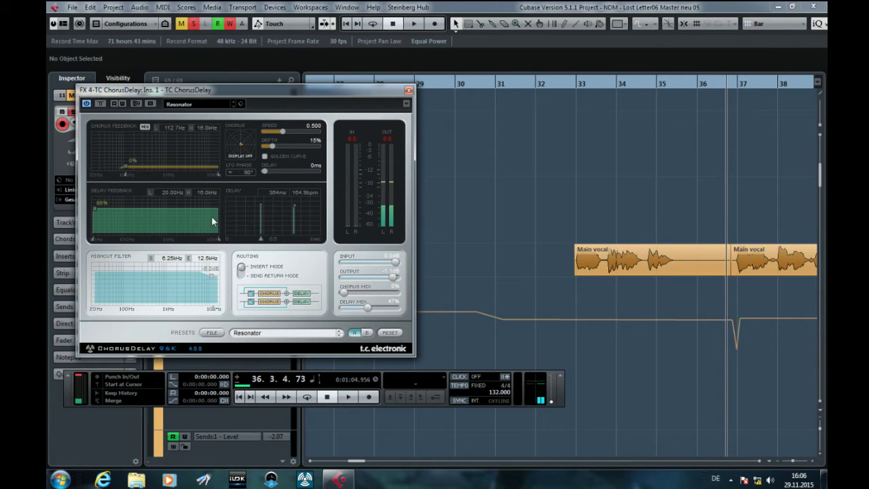
# - Replay the main vocal from bar 33 and lower the second echo in the ChorusDelay delay display
pyautogui.click(578, 83)
pyautogui.press('space')
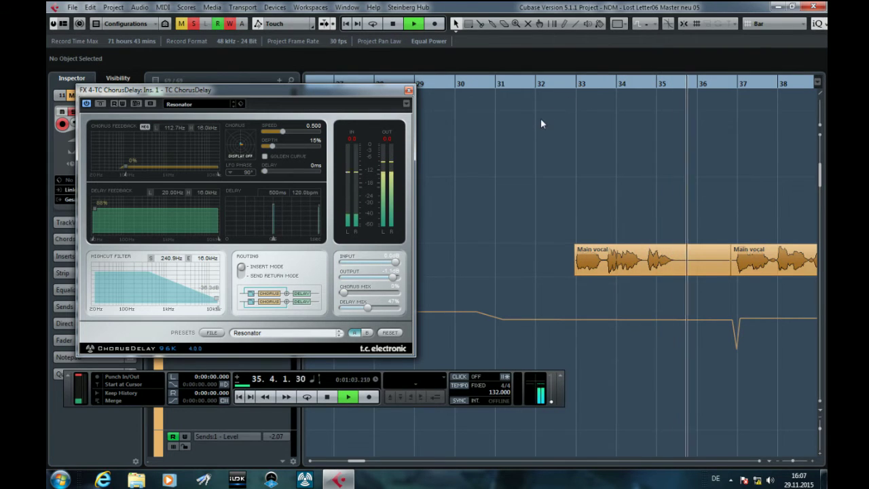
pyautogui.press('space')
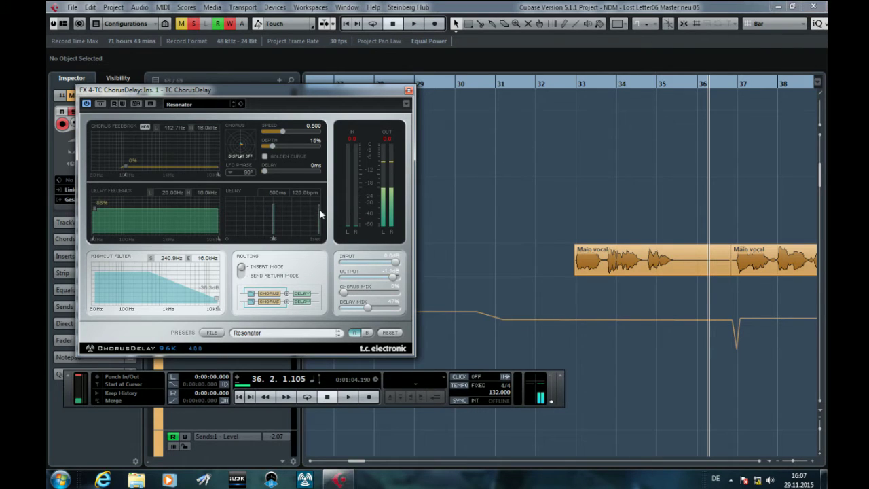
pyautogui.moveTo(320, 209); pyautogui.dragTo(320, 226)
pyautogui.press('space')
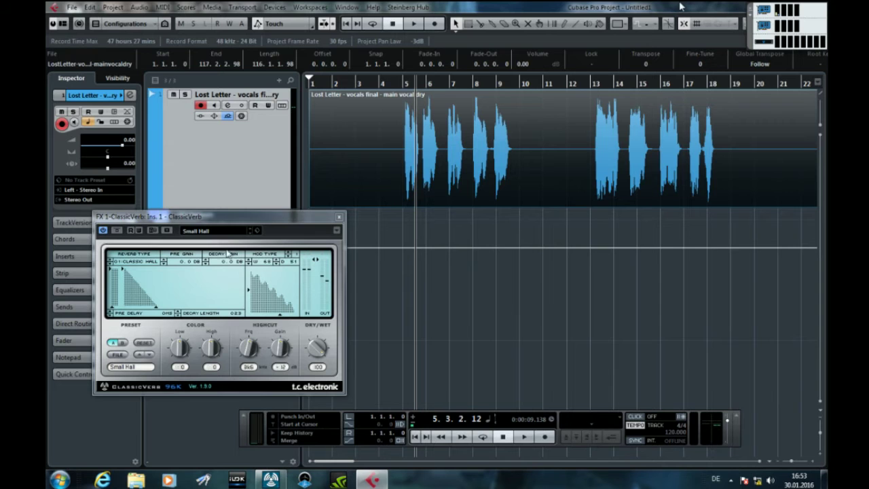
# - Browse the ClassicVerb presets, and in Small Hall lengthen the decay to 3.5 and adjust the modulation curve
pyautogui.click(204, 231)
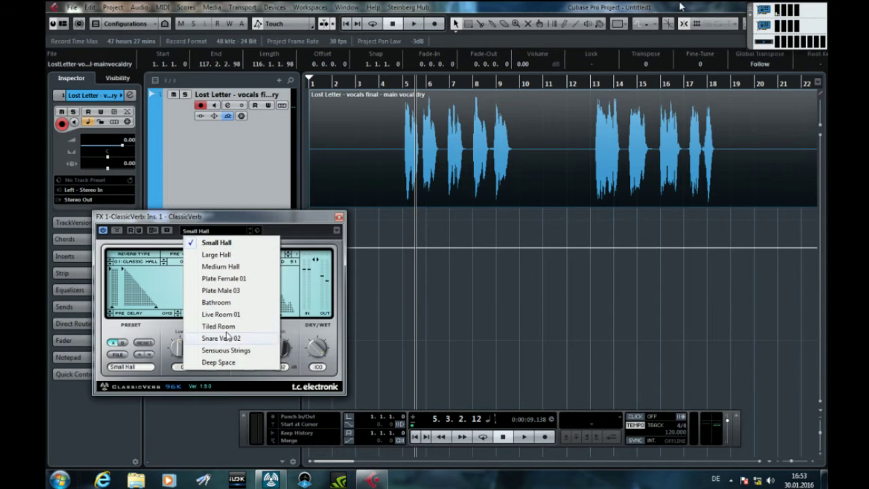
pyautogui.click(203, 227)
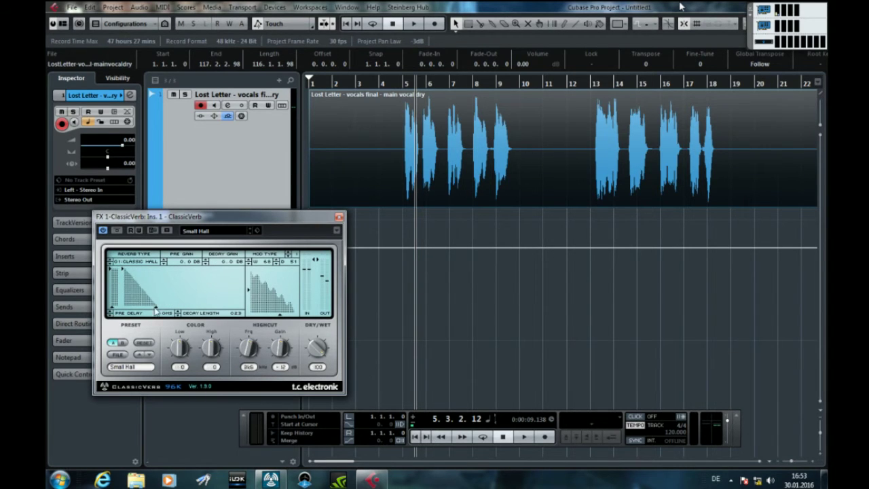
pyautogui.moveTo(154, 309); pyautogui.dragTo(182, 317)
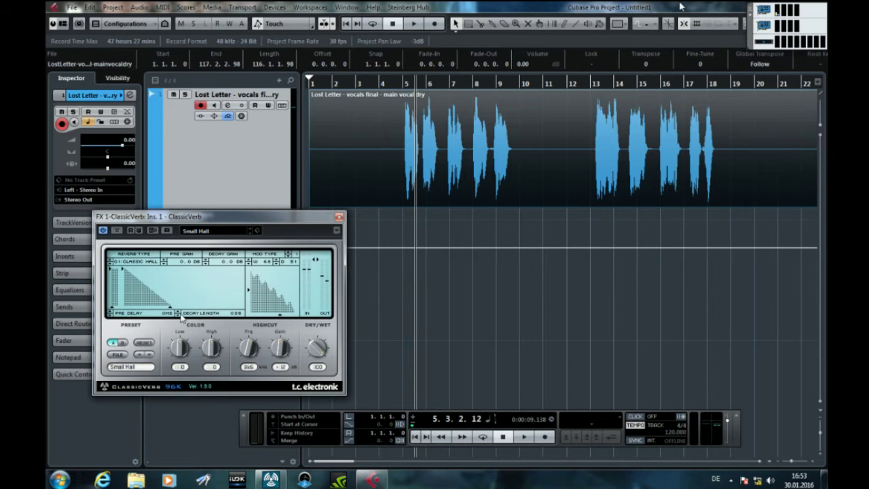
pyautogui.moveTo(249, 284)
pyautogui.mouseDown()
pyautogui.moveTo(249, 299)
pyautogui.moveTo(248, 284)
pyautogui.mouseUp()
pyautogui.moveTo(279, 315); pyautogui.dragTo(282, 297)
pyautogui.click(287, 255)
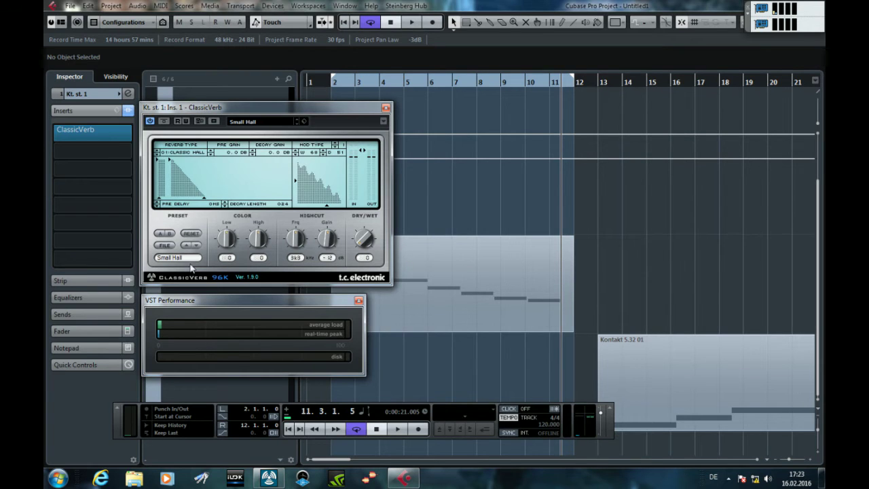
# - Play the loop from bar 2 with the ClassicVerb preset Small Hall and raise Dry/Wet to 100
pyautogui.click(152, 278)
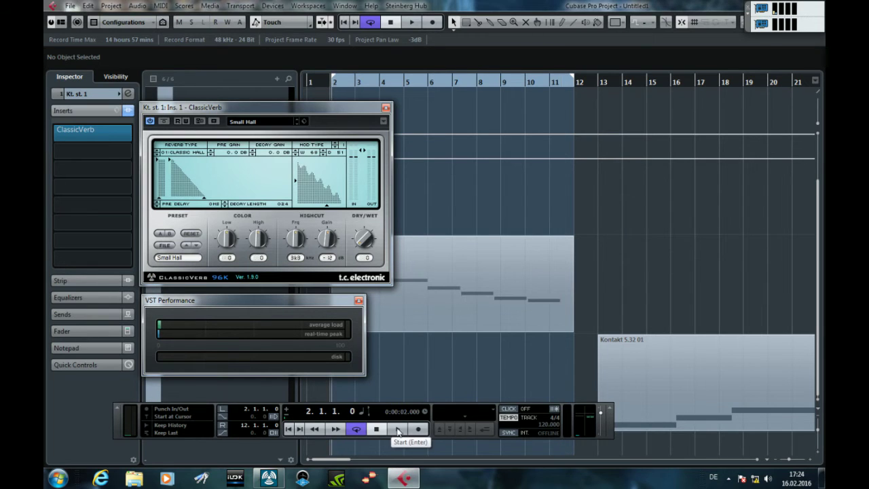
pyautogui.click(399, 428)
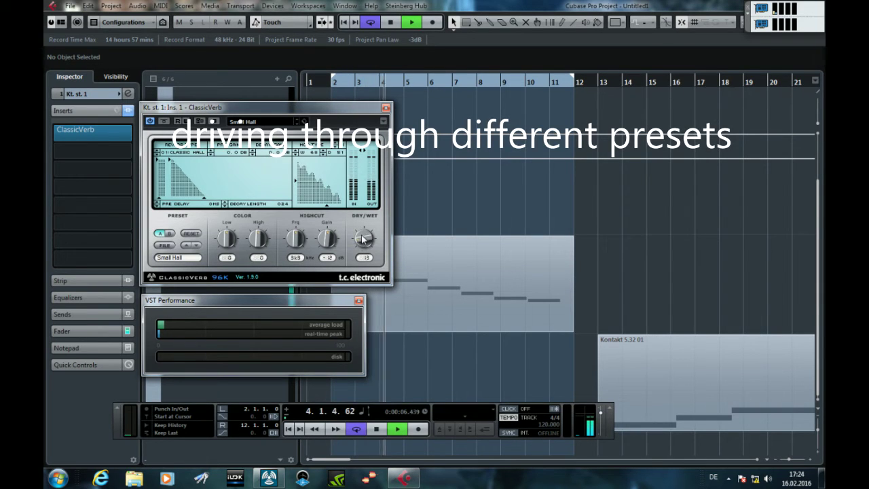
pyautogui.moveTo(362, 234); pyautogui.dragTo(376, 190)
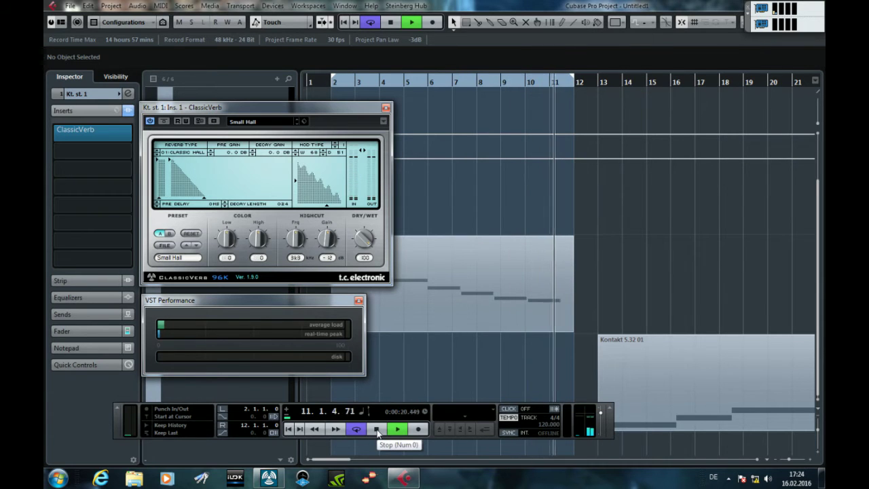
pyautogui.click(377, 429)
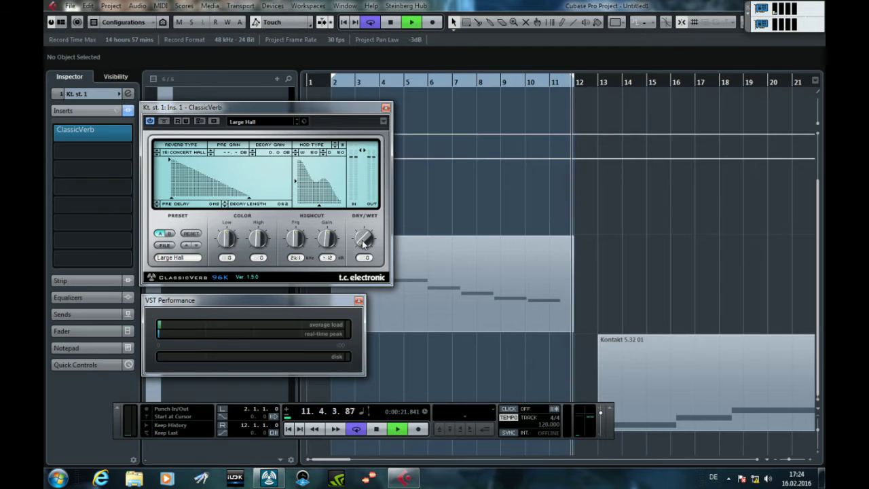
# - Raise ClassicVerb's Dry/Wet in the preset Large Hall, and to 96 in Deep Space, during looped playback
pyautogui.moveTo(362, 236); pyautogui.dragTo(362, 185)
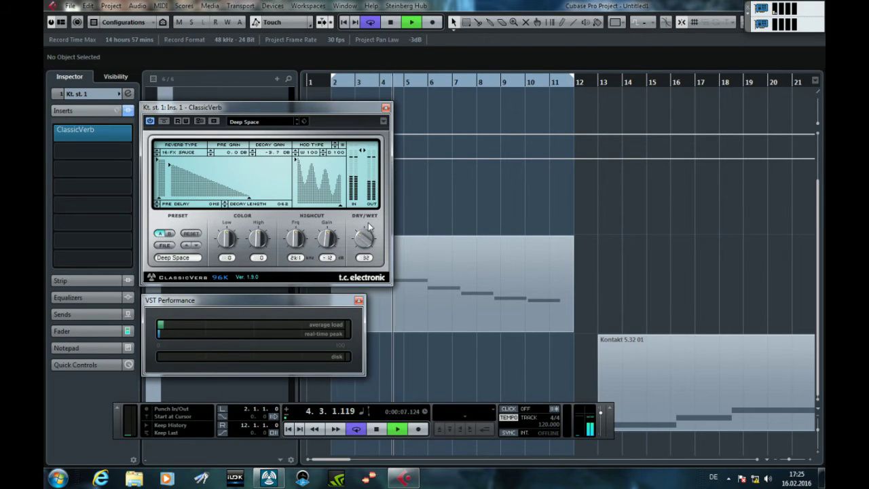
pyautogui.moveTo(369, 221); pyautogui.dragTo(375, 187)
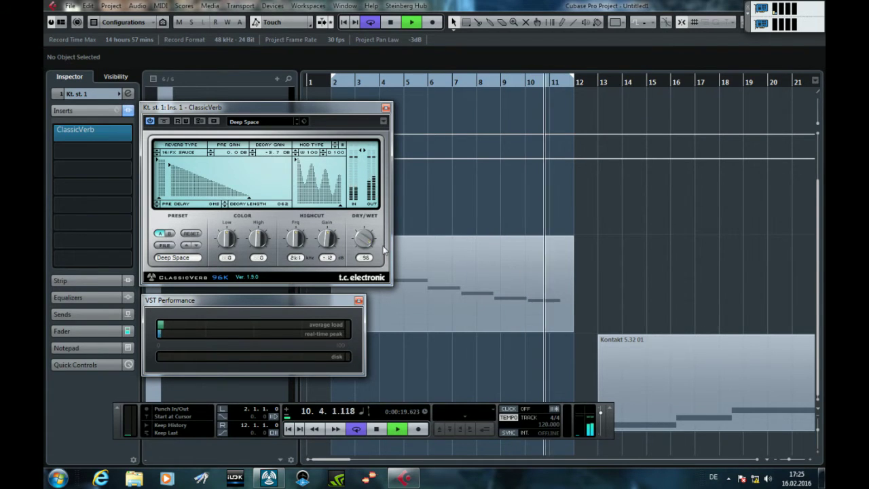
pyautogui.click(378, 429)
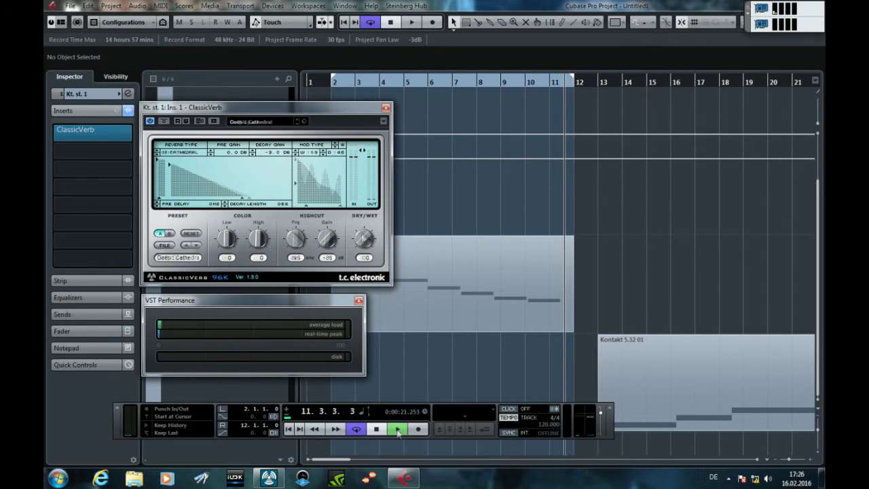
# - Play the loop with the ClassicVerb preset Gothic Cathedral and raise Dry/Wet to 100
pyautogui.click(398, 430)
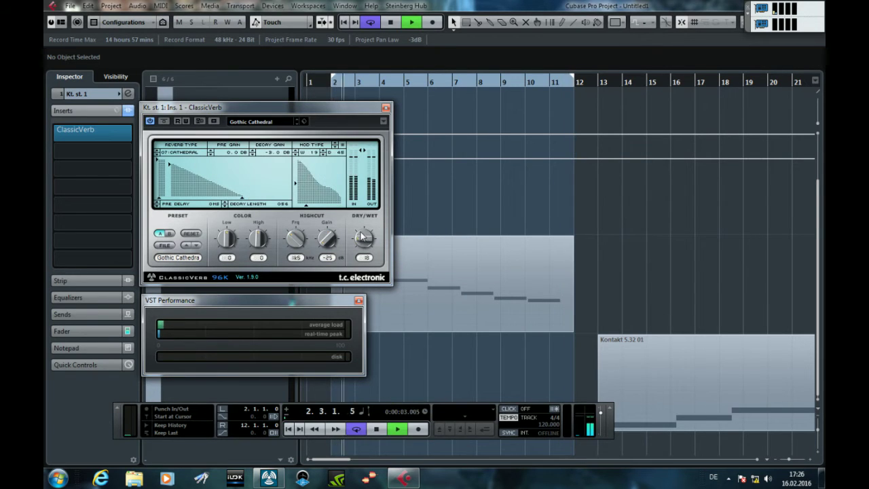
pyautogui.moveTo(362, 234); pyautogui.dragTo(366, 185)
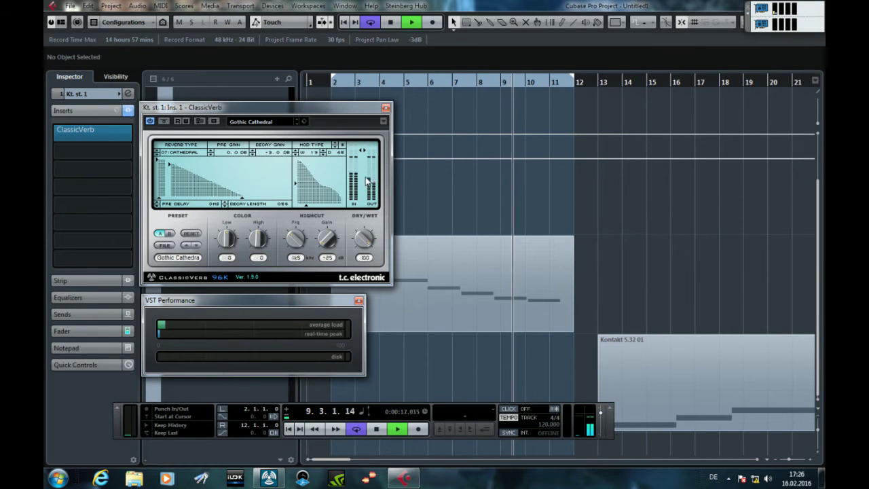
pyautogui.click(378, 429)
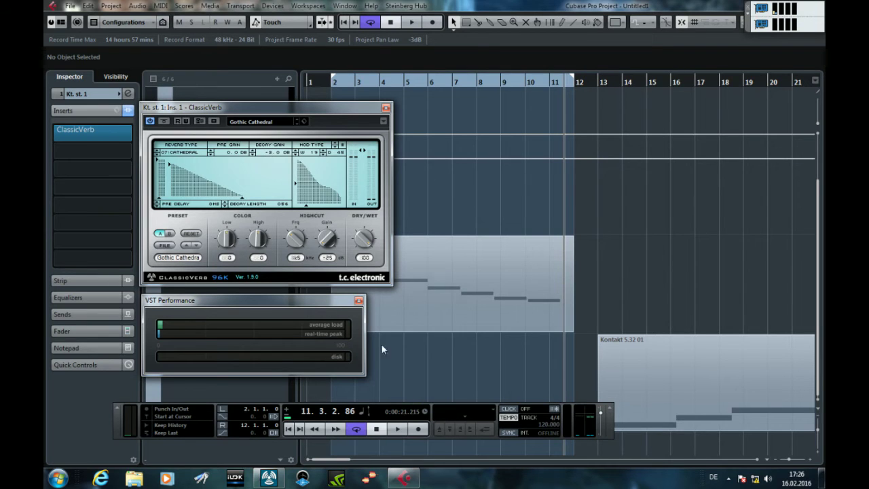
# - Play the loop with the ClassicVerb preset Bright Hall and raise Dry/Wet to 100
pyautogui.press('space')
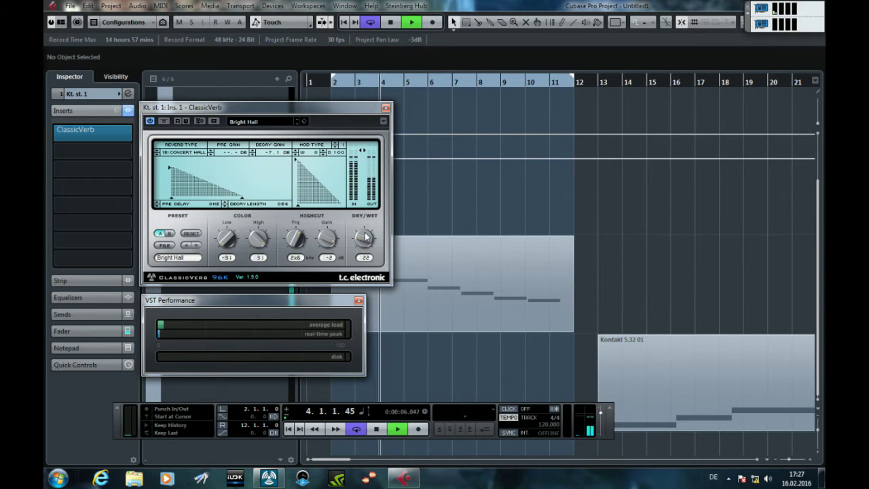
pyautogui.moveTo(366, 226); pyautogui.dragTo(367, 179)
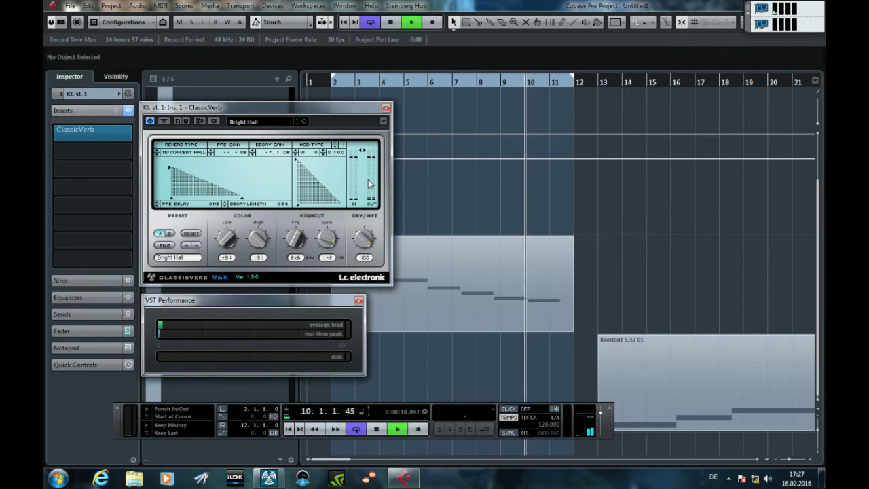
pyautogui.click(377, 430)
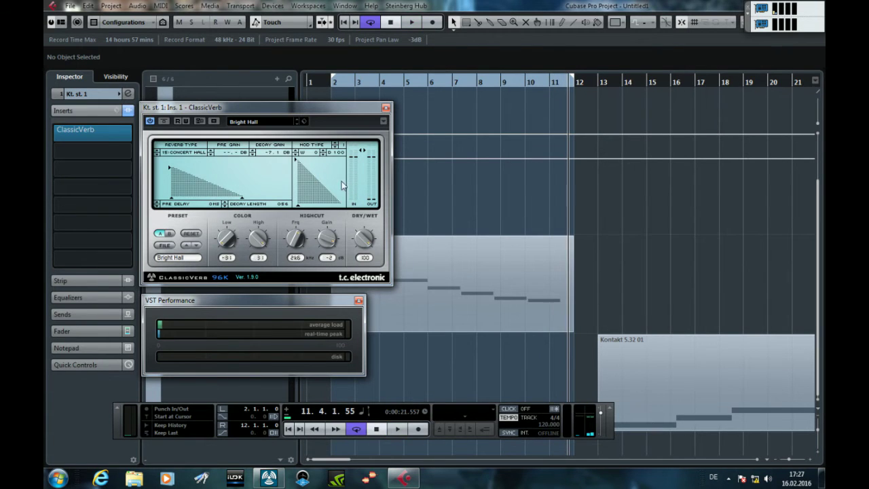
# - Play the Kontakt part from bar 13 with the ClassicVerb preset Arena Empty and vary its Dry/Wet mix
pyautogui.click(596, 80)
pyautogui.click(397, 429)
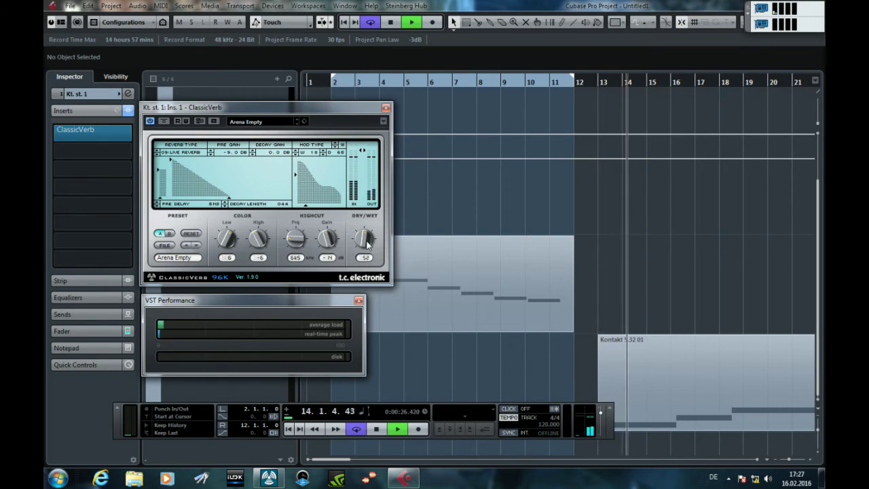
pyautogui.moveTo(364, 242); pyautogui.dragTo(363, 239)
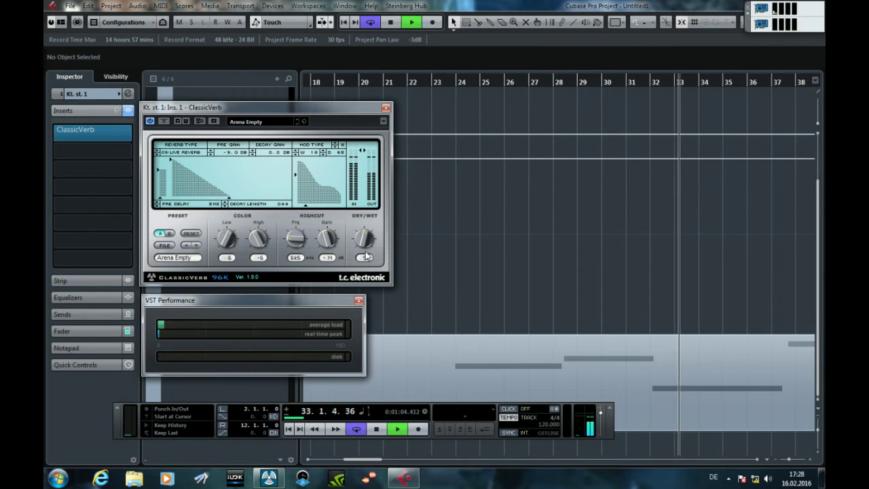
pyautogui.moveTo(365, 247); pyautogui.dragTo(363, 221)
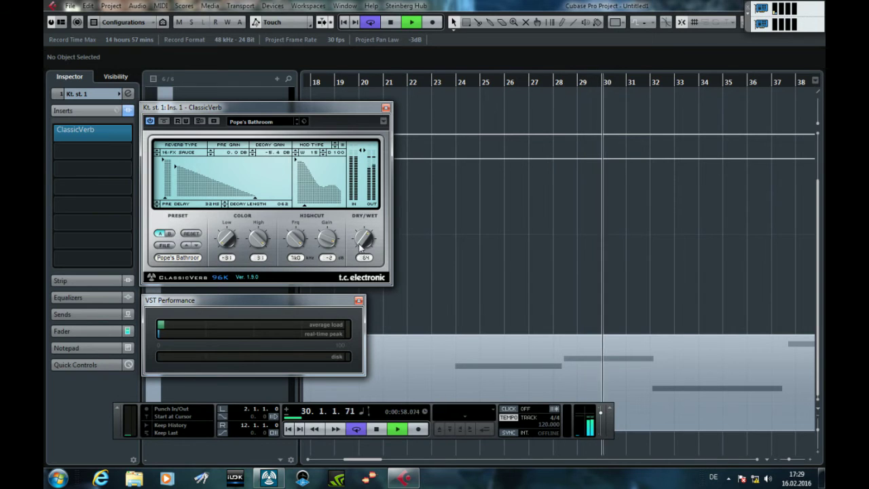
# - Set Dry/Wet to 48 in the ClassicVerb preset Pope's Bathroom during playback, and stop
pyautogui.moveTo(359, 247); pyautogui.dragTo(361, 252)
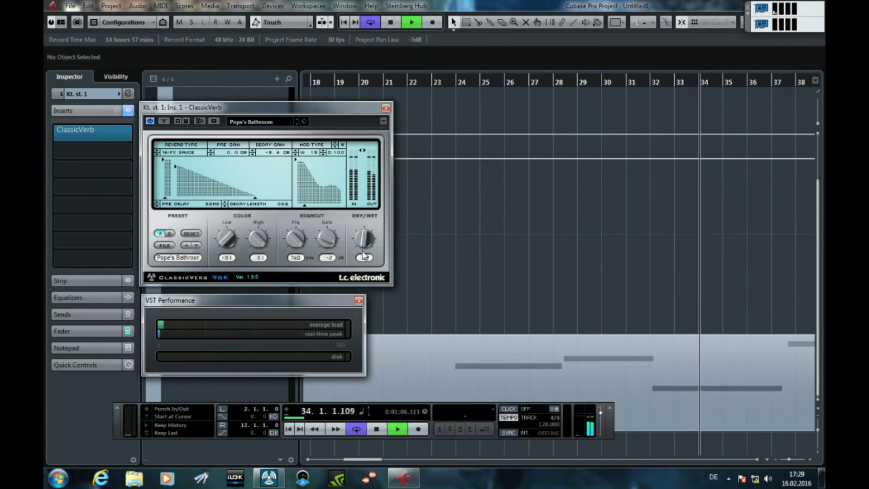
pyautogui.moveTo(363, 249); pyautogui.dragTo(364, 246)
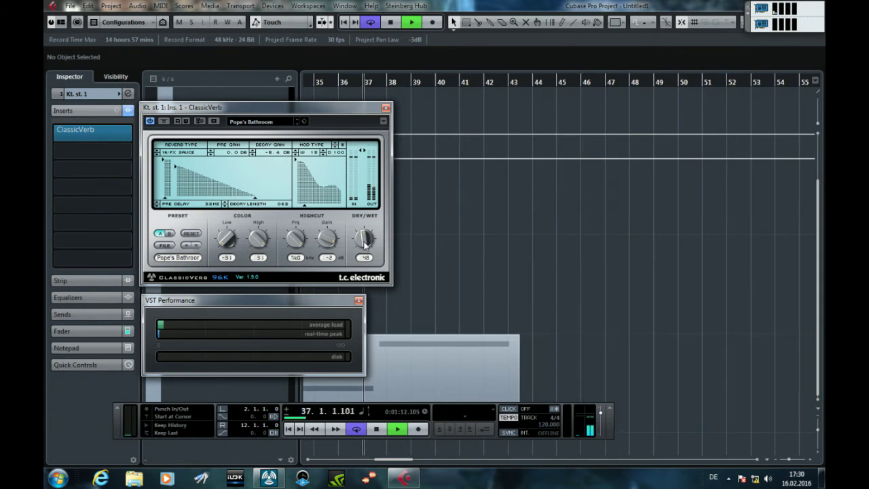
pyautogui.click(382, 430)
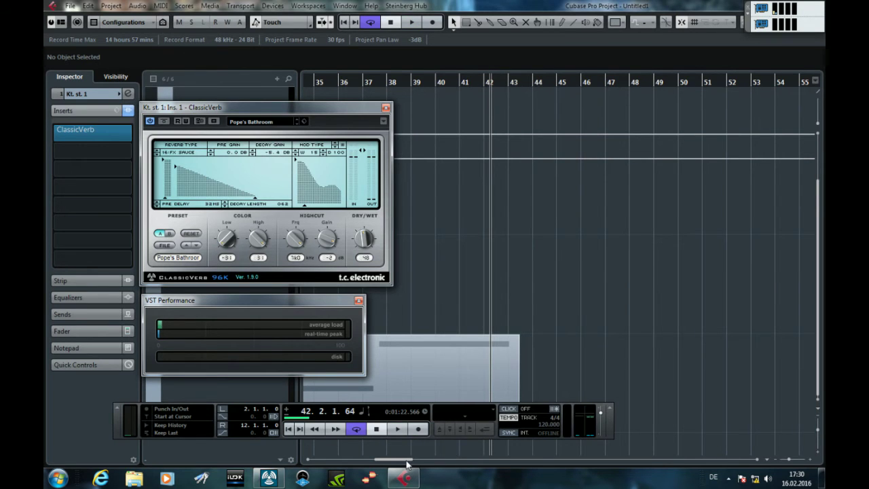
# - Audition the ClassicVerb presets Club LA and Plate Female 03 from bar 2, and turn off cycle playback
pyautogui.moveTo(407, 462); pyautogui.dragTo(312, 475)
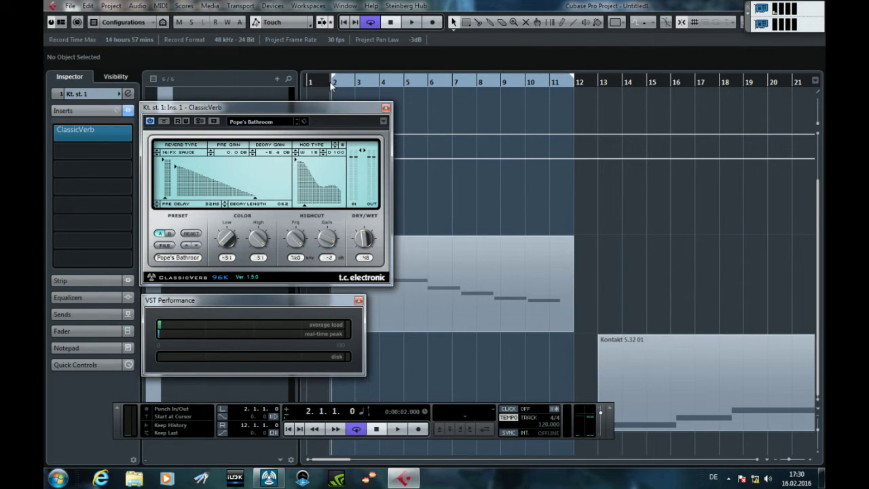
pyautogui.click(187, 246)
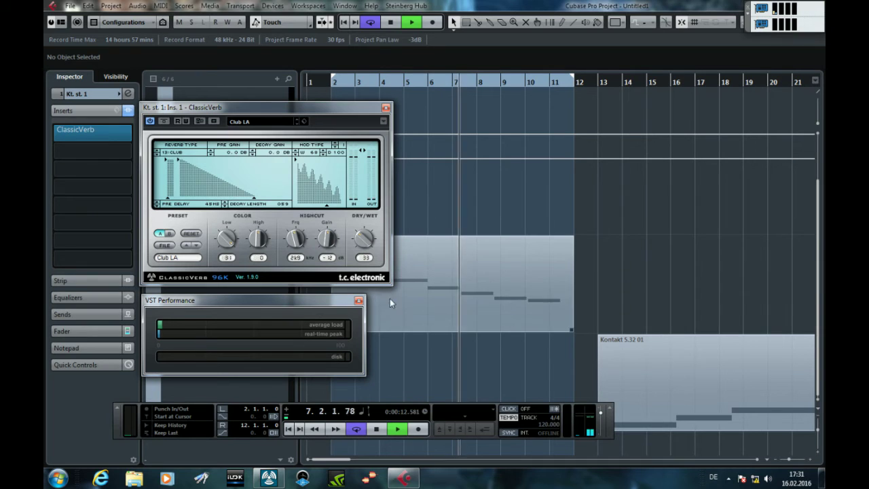
pyautogui.click(378, 429)
pyautogui.click(397, 429)
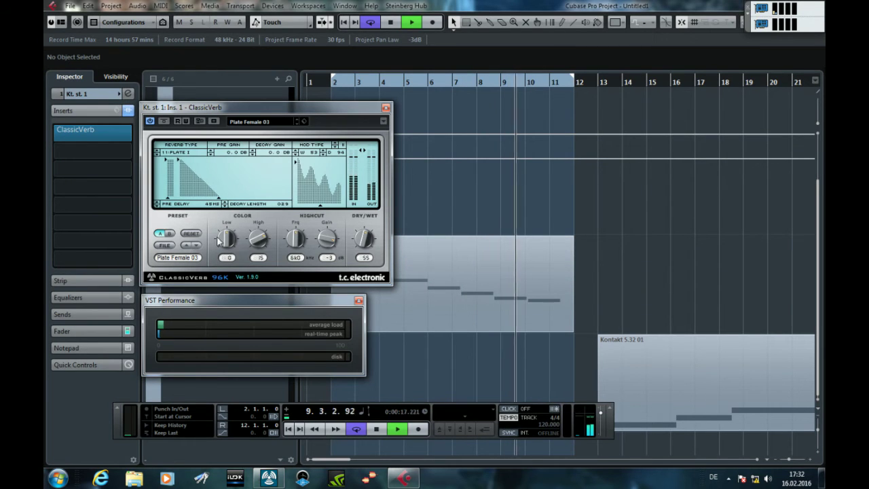
pyautogui.press('KP_Divide')
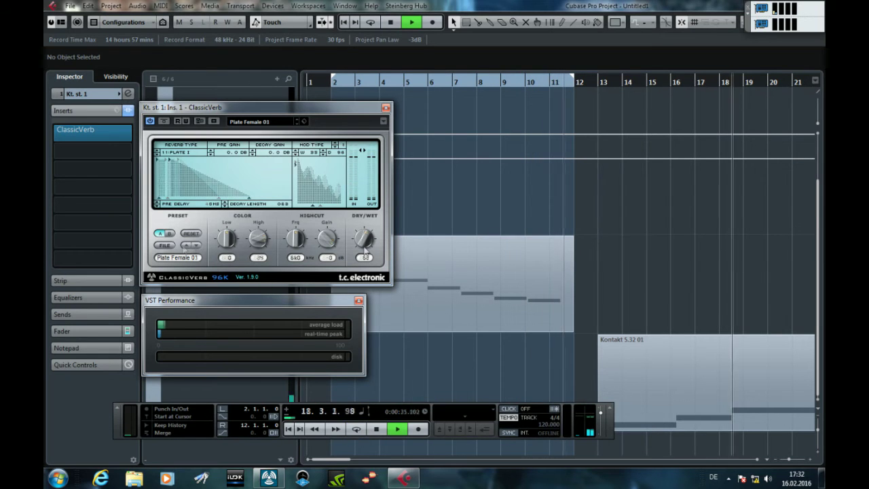
# - Audition the ClassicVerb presets Plate Female 01, Vocal Room Big and Vocal Booth Strong Slap while adjusting their Dry/Wet mix, and stop playback
pyautogui.moveTo(365, 248); pyautogui.dragTo(364, 251)
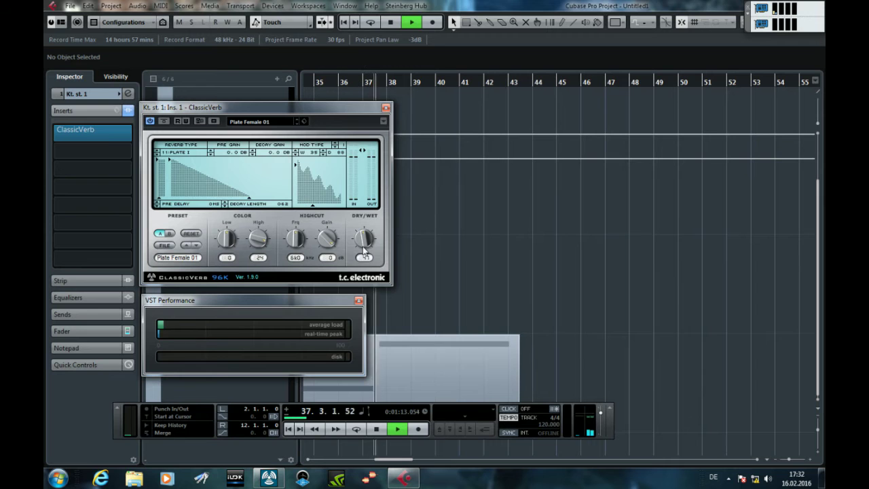
pyautogui.click(378, 429)
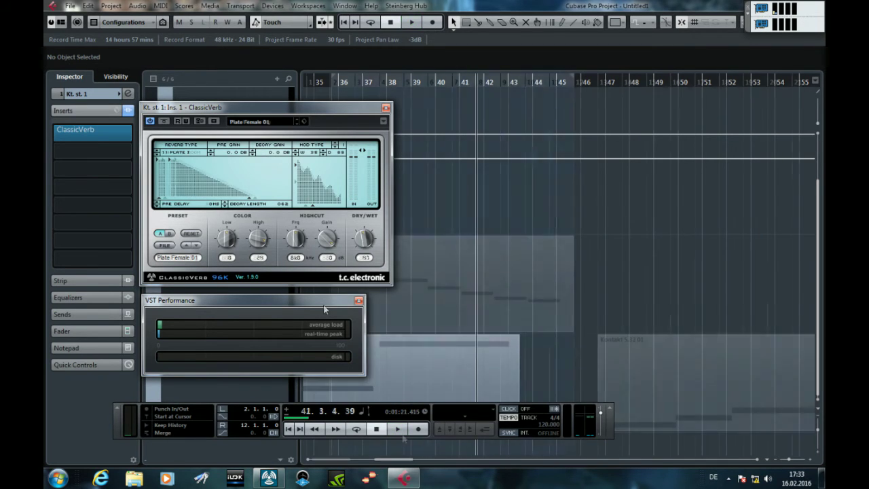
pyautogui.press('space')
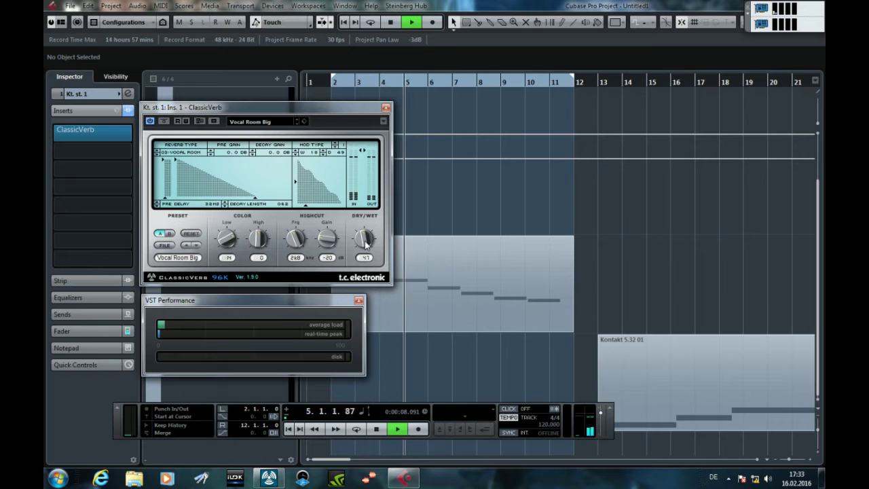
pyautogui.click(188, 245)
pyautogui.moveTo(364, 239); pyautogui.dragTo(362, 275)
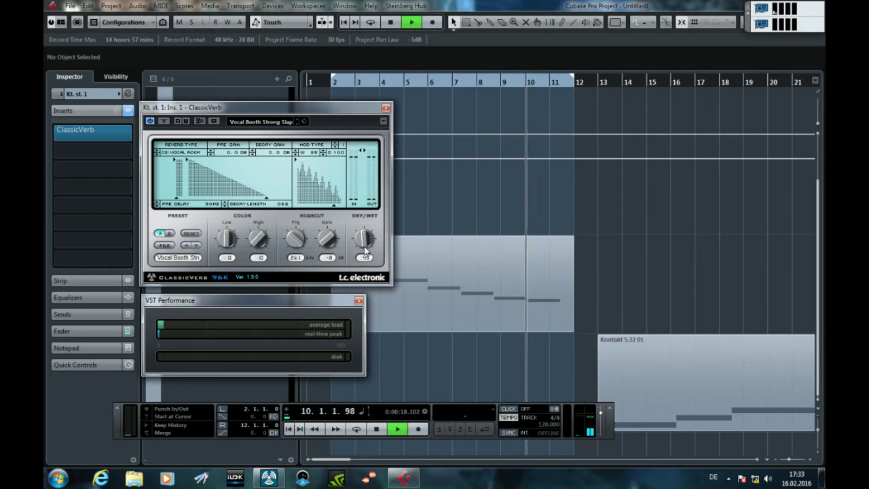
pyautogui.click(377, 429)
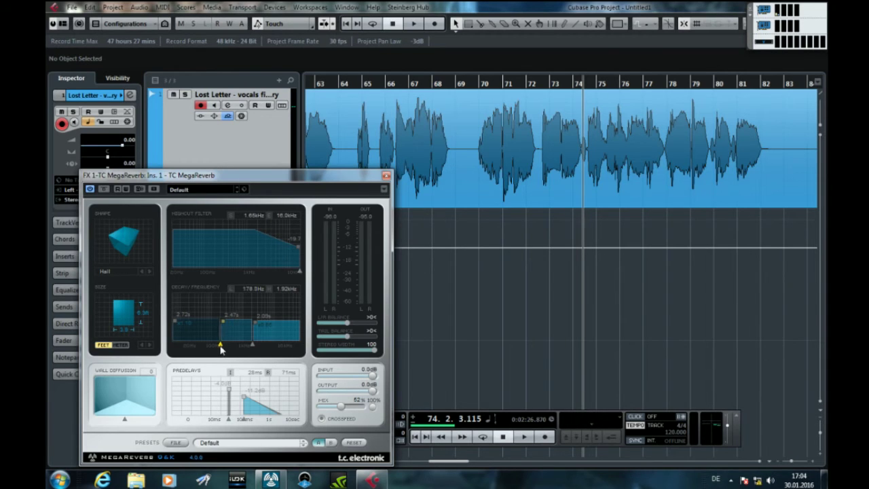
# - Adjust a decay band of the MegaReverb on the vocal project's FX channel and switch from the Room Dry House preset
pyautogui.moveTo(216, 323); pyautogui.dragTo(219, 317)
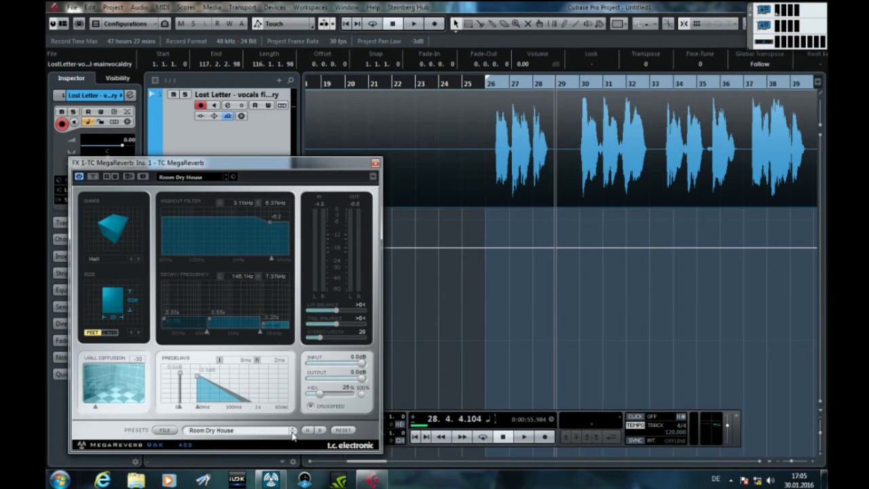
pyautogui.click(293, 433)
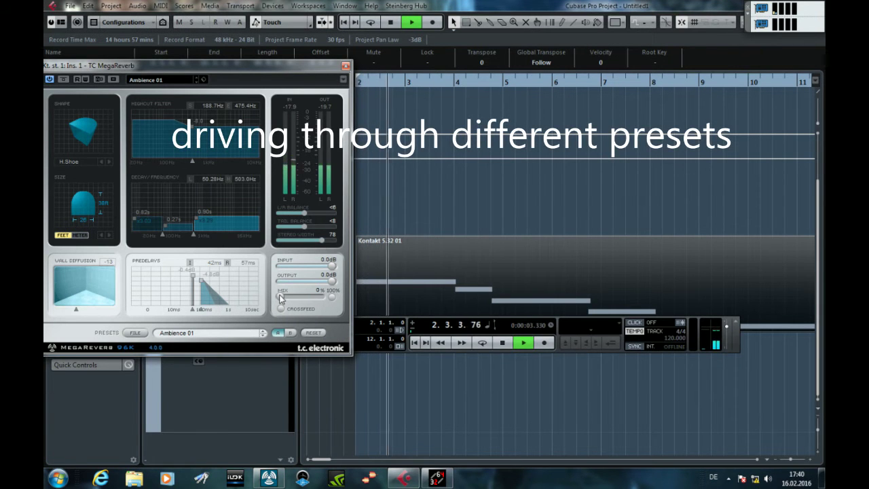
# - Play the Kontakt part with the MegaReverb preset Ambience 01, set its Mix to 52%, and stop
pyautogui.moveTo(279, 297); pyautogui.dragTo(301, 302)
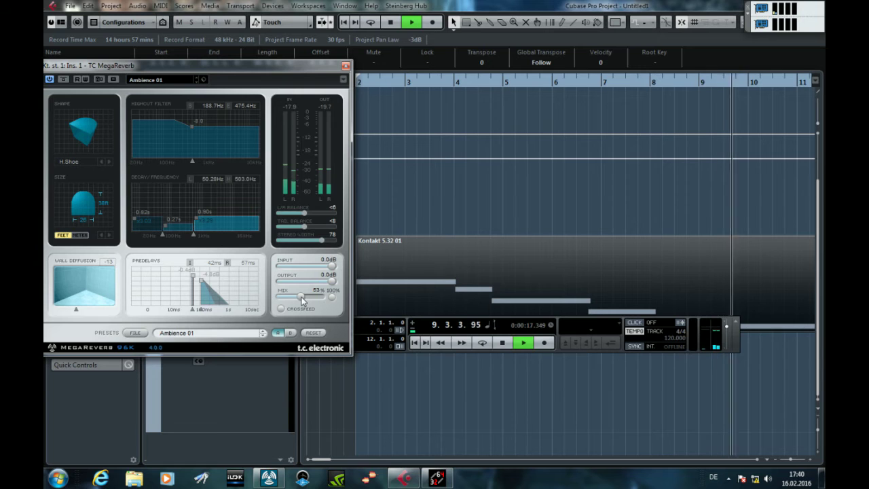
pyautogui.moveTo(301, 297); pyautogui.dragTo(300, 297)
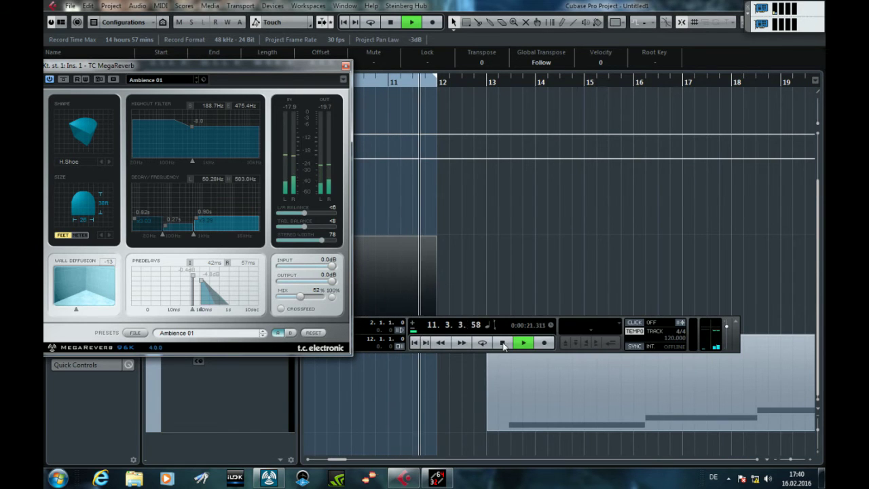
pyautogui.click(503, 344)
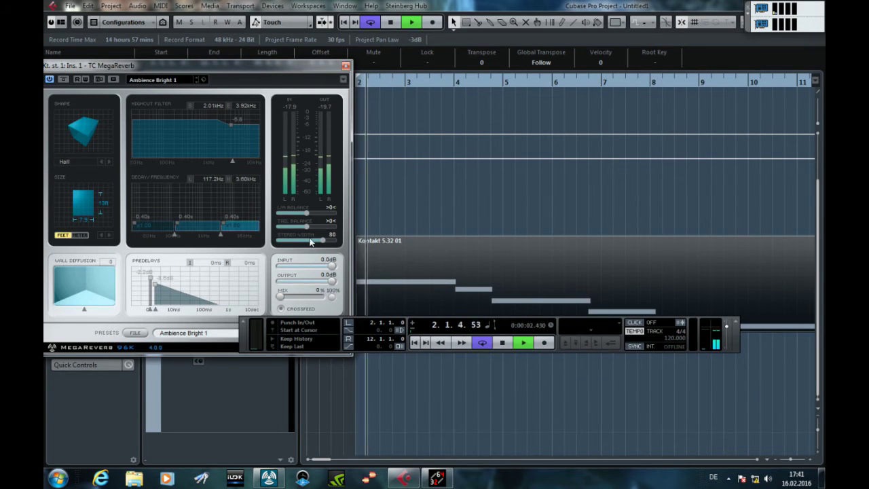
# - Audition the MegaReverb presets Ambience Bright 1 and Ambience Dark, raising Mix to 100% on Ambience Dark before lowering it again
pyautogui.click(281, 298)
pyautogui.moveTo(281, 298); pyautogui.dragTo(301, 301)
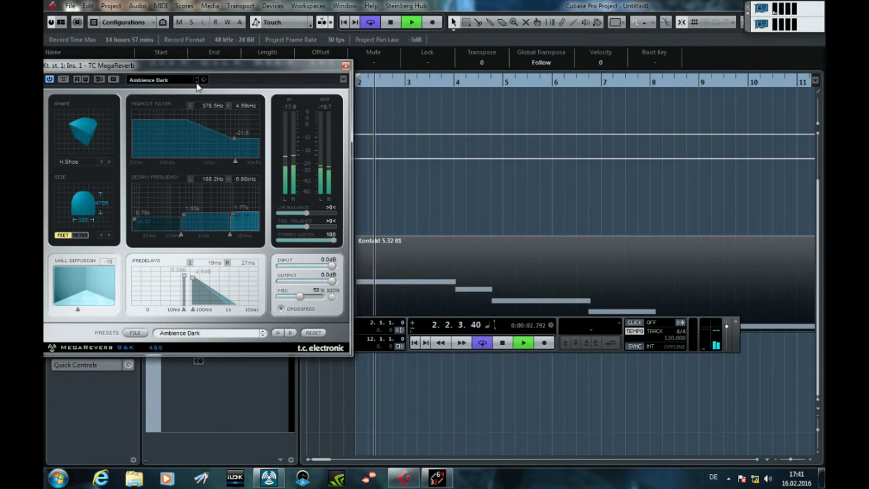
pyautogui.moveTo(301, 299); pyautogui.dragTo(323, 303)
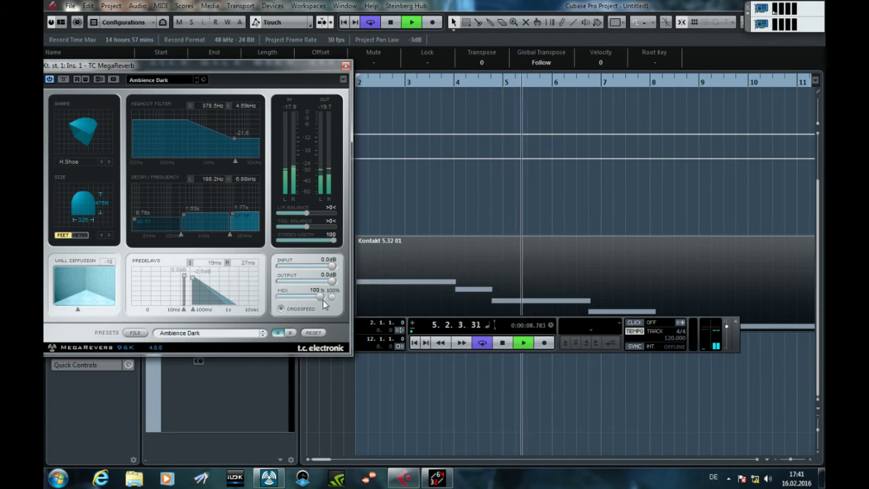
pyautogui.moveTo(313, 296); pyautogui.dragTo(300, 296)
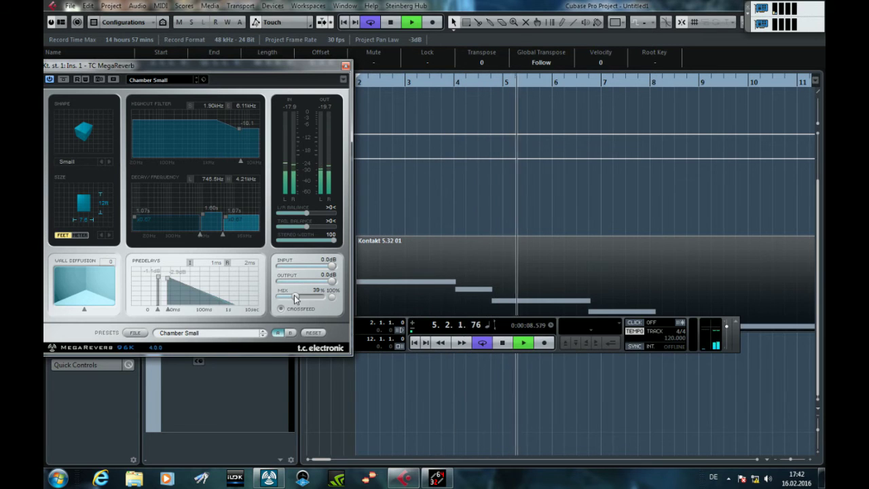
# - Audition the MegaReverb presets Chamber Small with Mix at 53% and Room Small with Mix raised to 62% and then reduced
pyautogui.moveTo(296, 298)
pyautogui.mouseDown()
pyautogui.moveTo(322, 303)
pyautogui.moveTo(303, 300)
pyautogui.mouseUp()
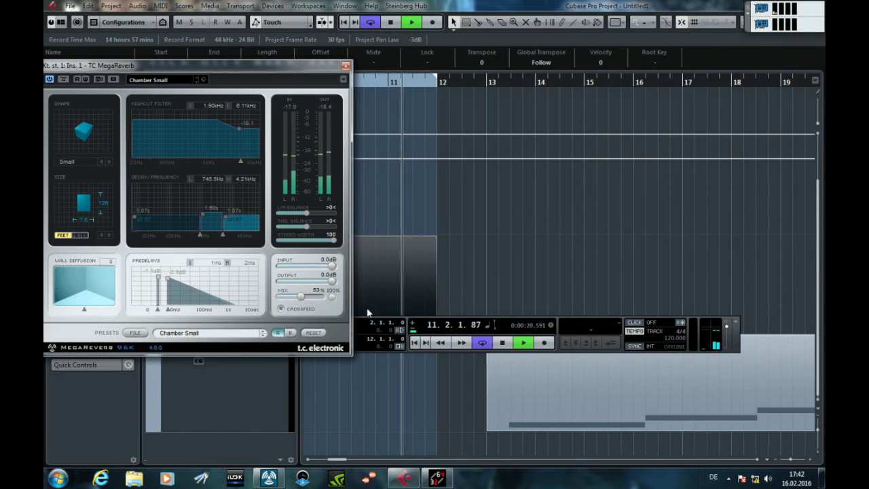
pyautogui.click(502, 343)
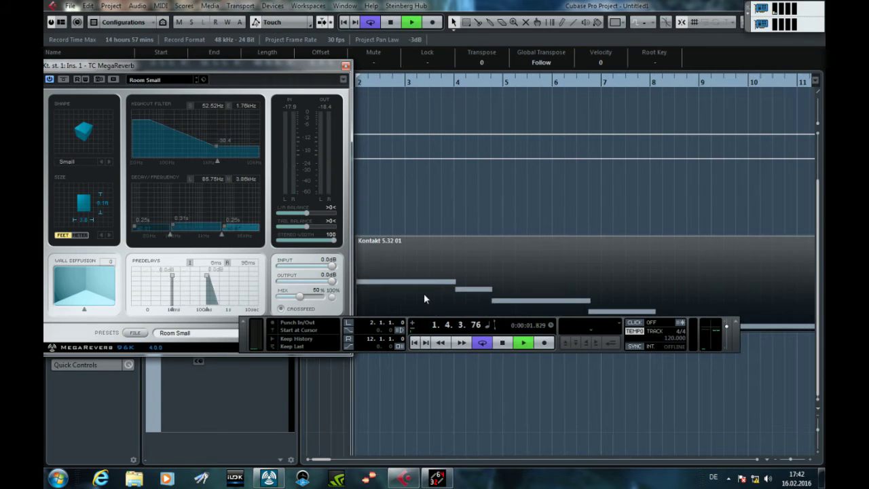
pyautogui.moveTo(300, 295); pyautogui.dragTo(305, 297)
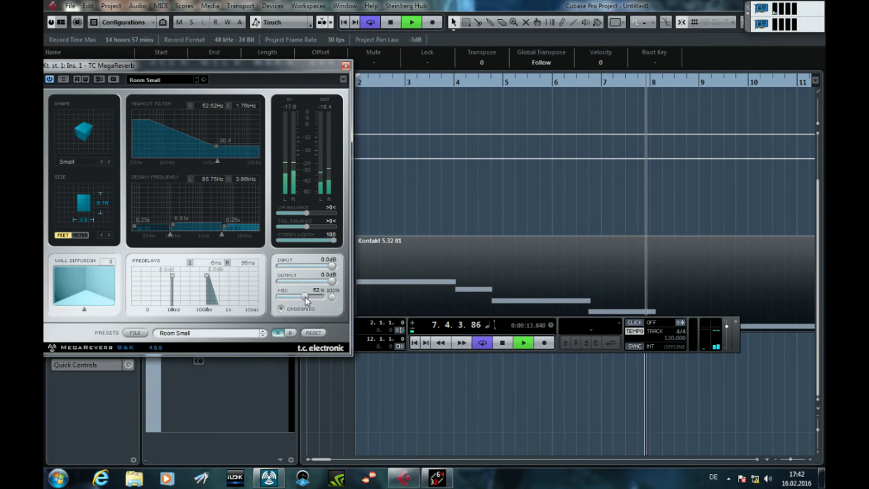
pyautogui.moveTo(308, 299)
pyautogui.mouseDown()
pyautogui.moveTo(323, 302)
pyautogui.moveTo(303, 301)
pyautogui.mouseUp()
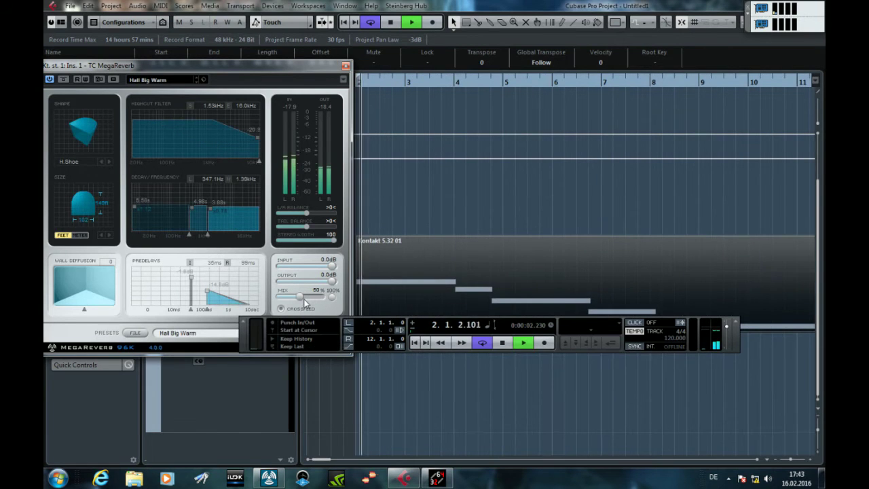
# - Audition the MegaReverb presets Hall Big Warm and Hall Cathedral 12s, raising the Mix of Hall Cathedral 12s to 100%, and stop
pyautogui.moveTo(302, 298); pyautogui.dragTo(303, 297)
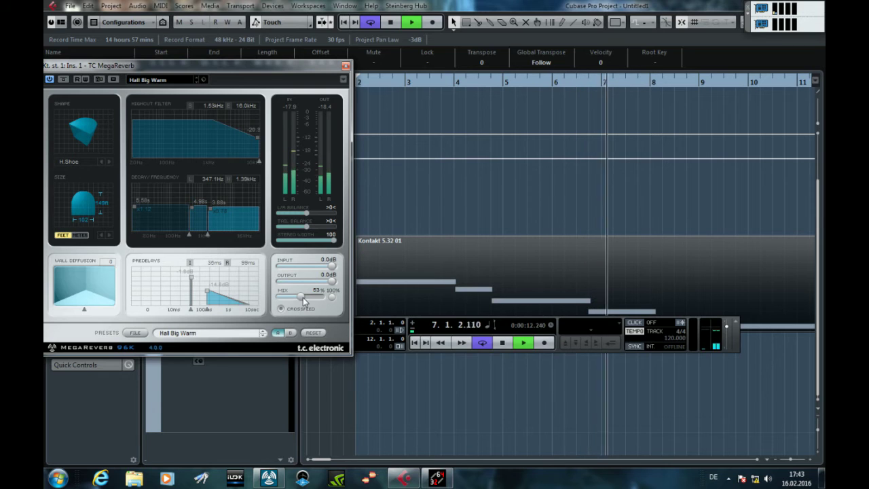
pyautogui.moveTo(303, 297); pyautogui.dragTo(324, 302)
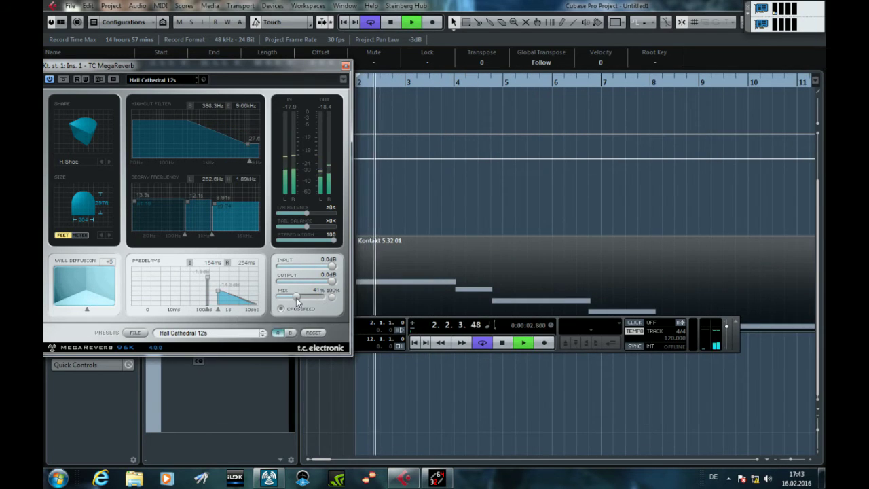
pyautogui.moveTo(296, 300); pyautogui.dragTo(321, 304)
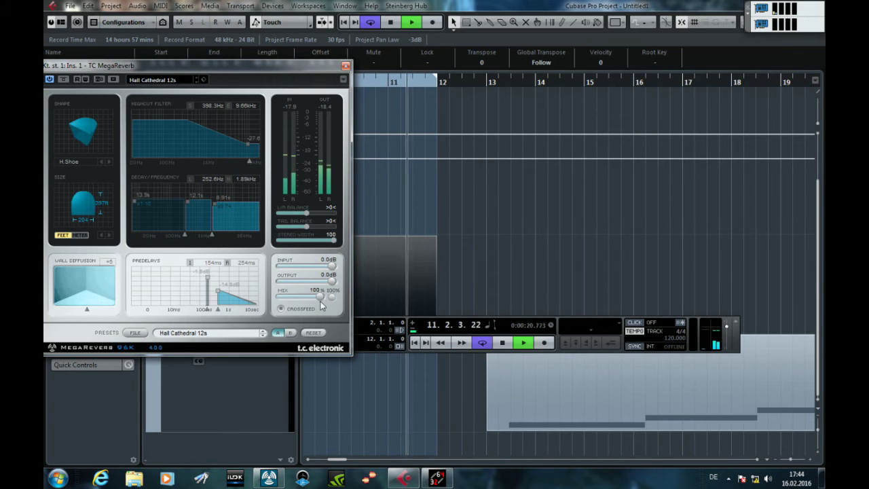
pyautogui.press('space')
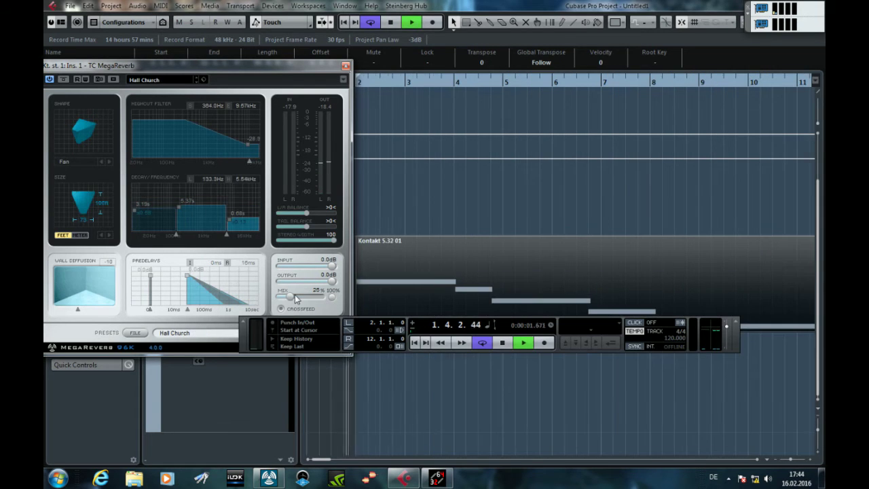
# - Play the Kontakt part with the MegaReverb preset Hall Church, vary its Mix down to 39%, and stop
pyautogui.press('space')
pyautogui.moveTo(294, 300); pyautogui.dragTo(299, 298)
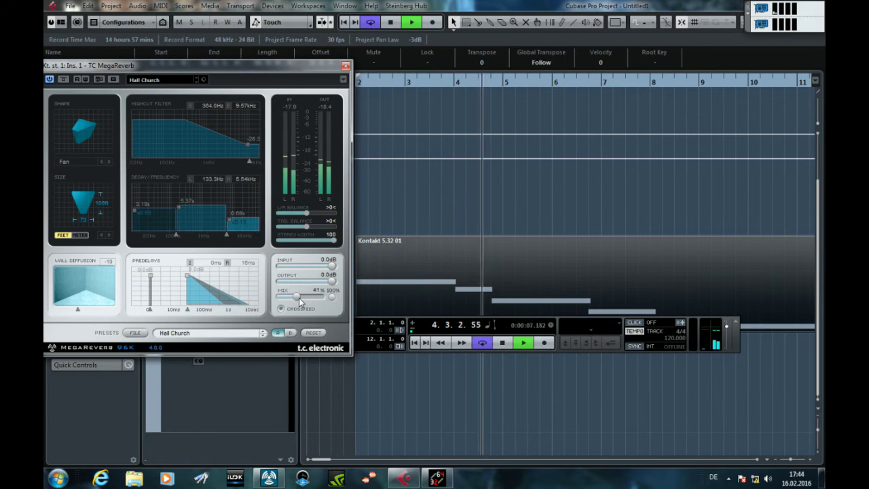
pyautogui.moveTo(299, 300); pyautogui.dragTo(301, 298)
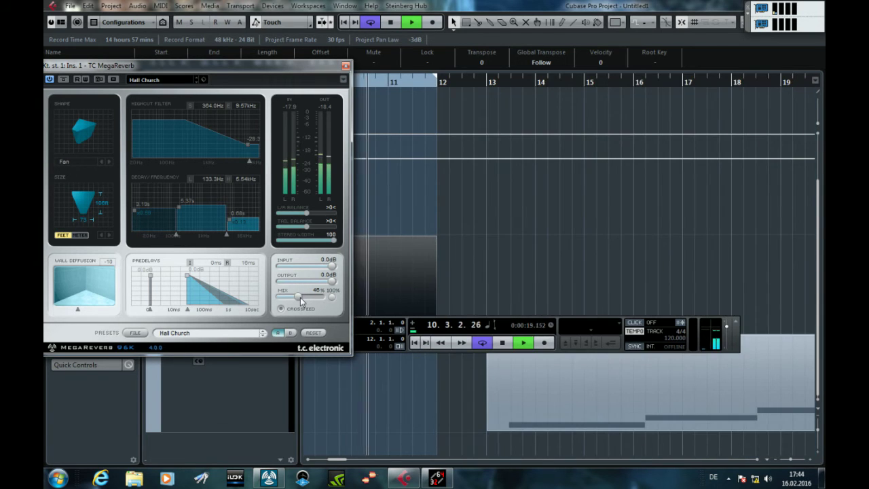
pyautogui.moveTo(300, 299); pyautogui.dragTo(297, 300)
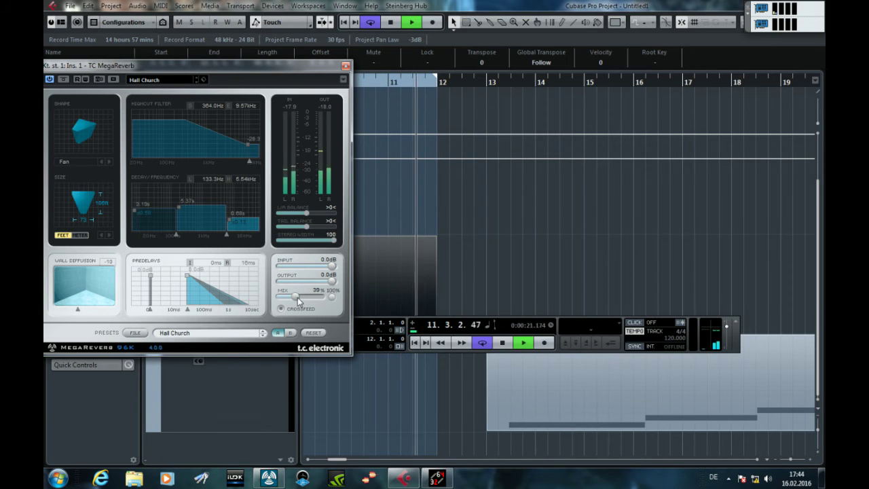
pyautogui.press('space')
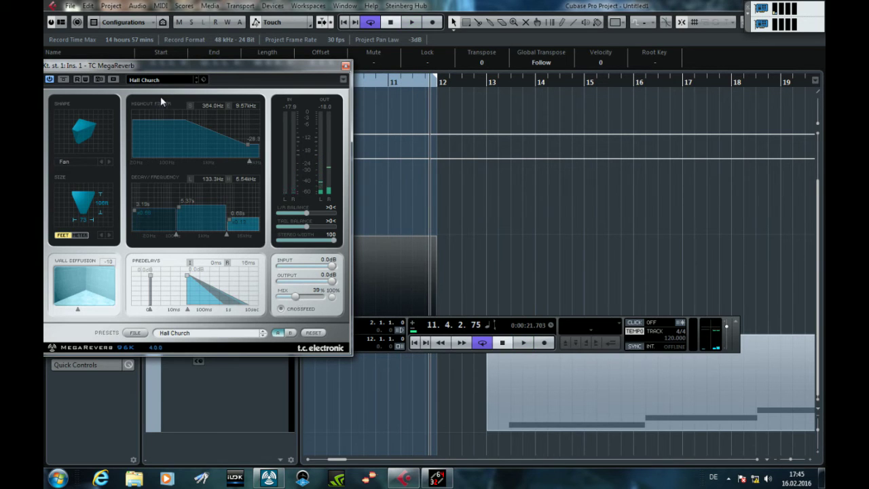
# - Load the MegaReverb preset FX Lost in Space, vary its Mix during playback down to 23%, and stop
pyautogui.click(156, 82)
pyautogui.click(195, 318)
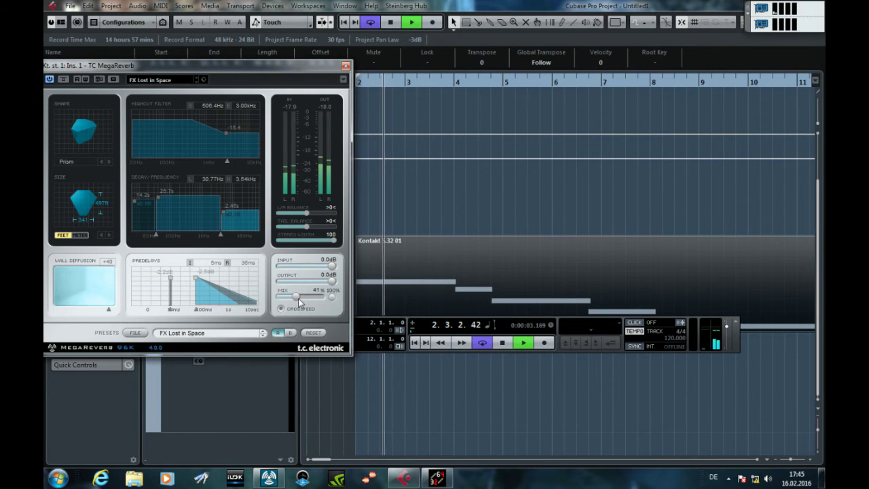
pyautogui.moveTo(299, 299); pyautogui.dragTo(298, 299)
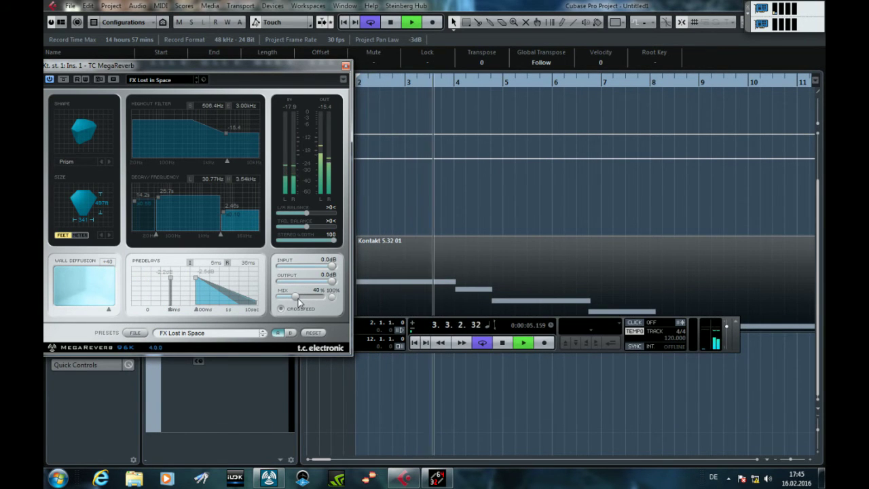
pyautogui.moveTo(301, 298); pyautogui.dragTo(305, 297)
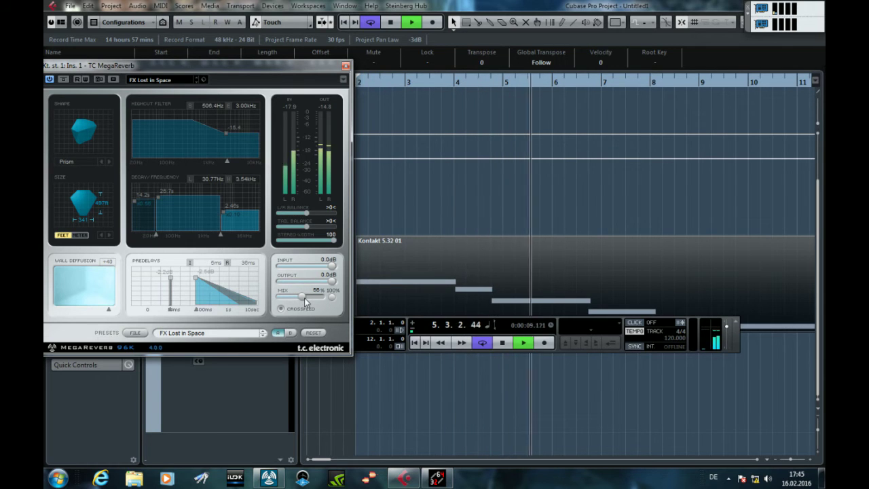
pyautogui.moveTo(304, 297); pyautogui.dragTo(290, 296)
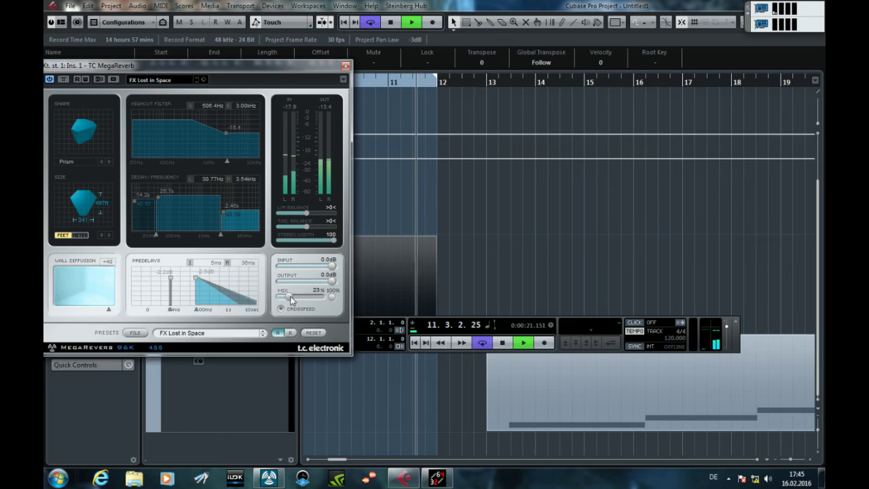
pyautogui.press('space')
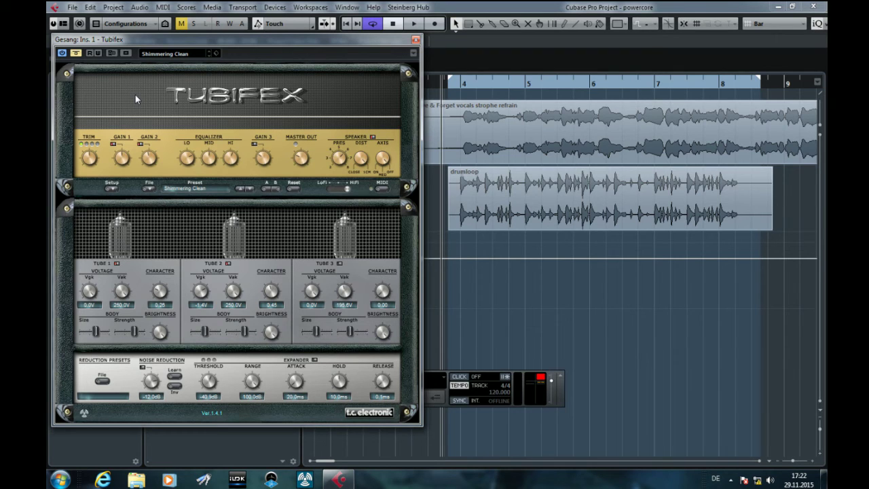
# - Play the vocal loop dry and take Tubifex out of bypass to hear its Shimmering Clean preset
pyautogui.press('space')
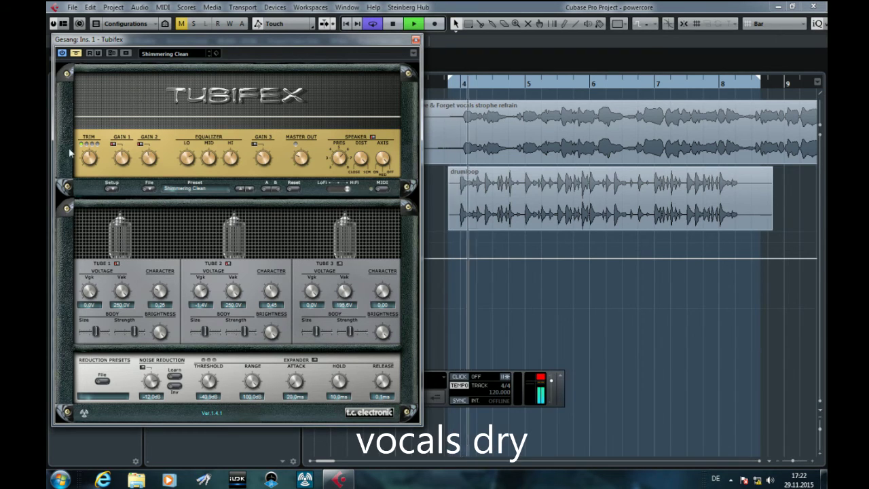
pyautogui.click(76, 53)
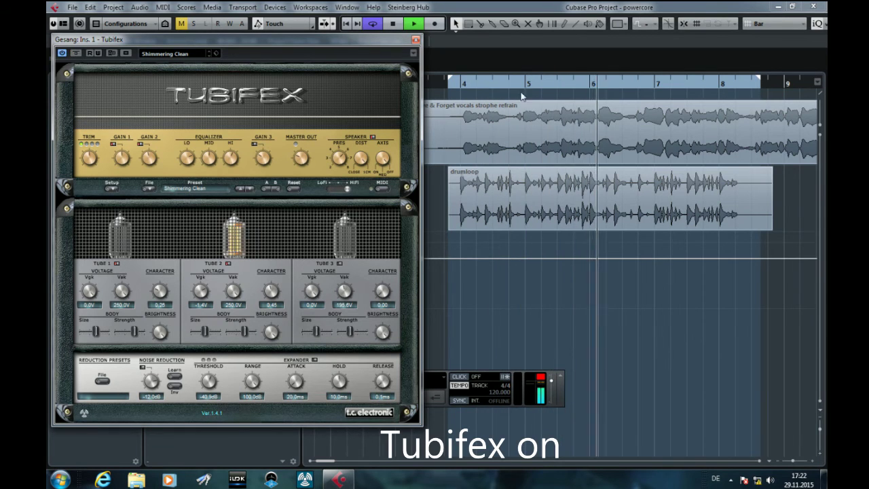
# - Extend the loop range past the end of the vocal clip and audition the Tubifex preset Chilis on it
pyautogui.press('f')
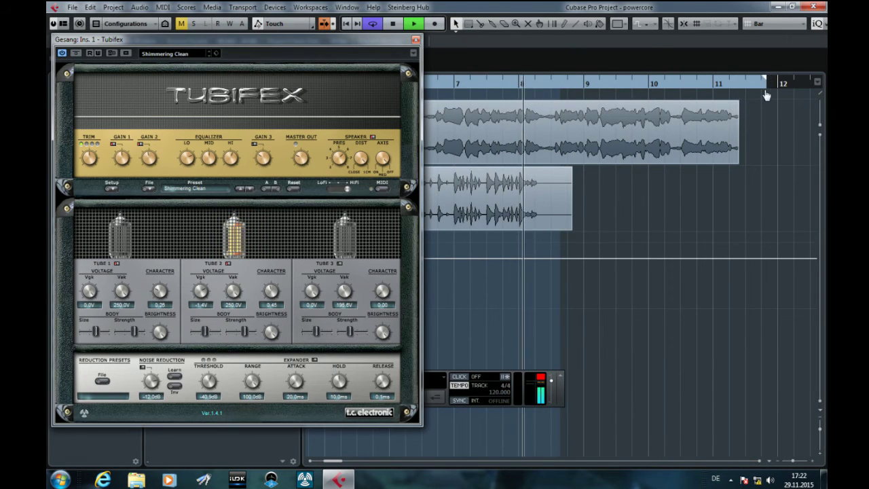
pyautogui.moveTo(334, 461); pyautogui.dragTo(327, 465)
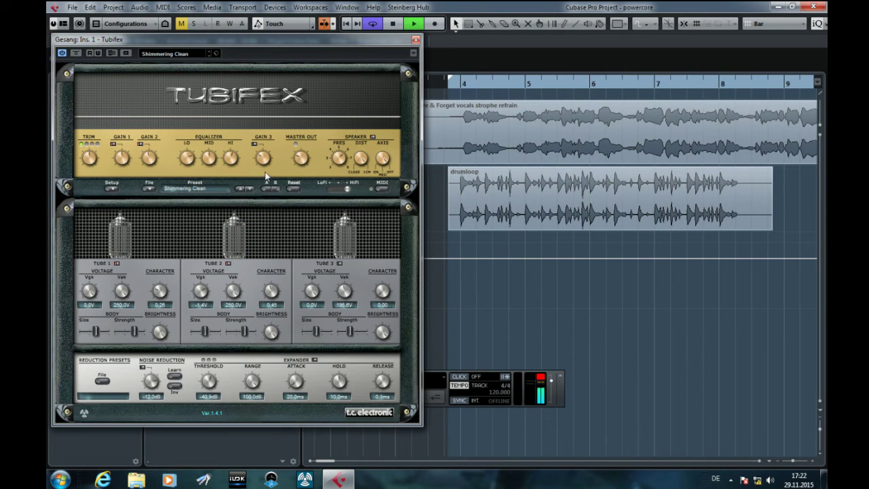
pyautogui.click(171, 54)
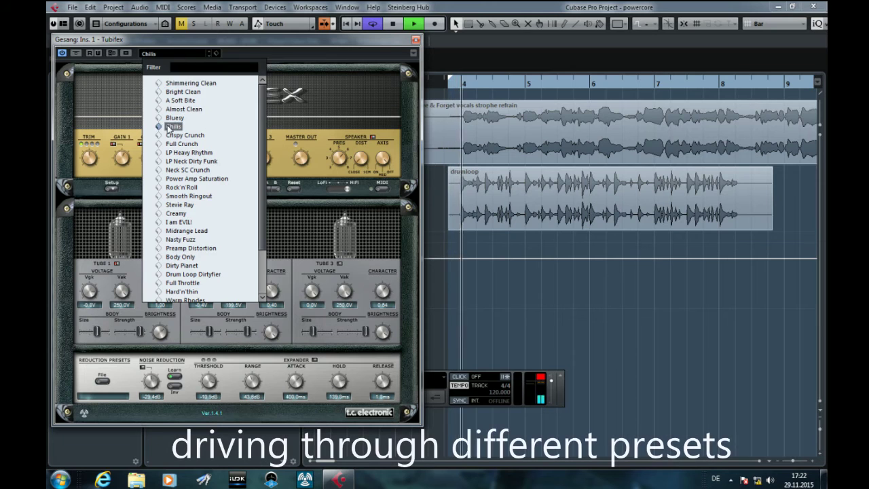
pyautogui.click(169, 126)
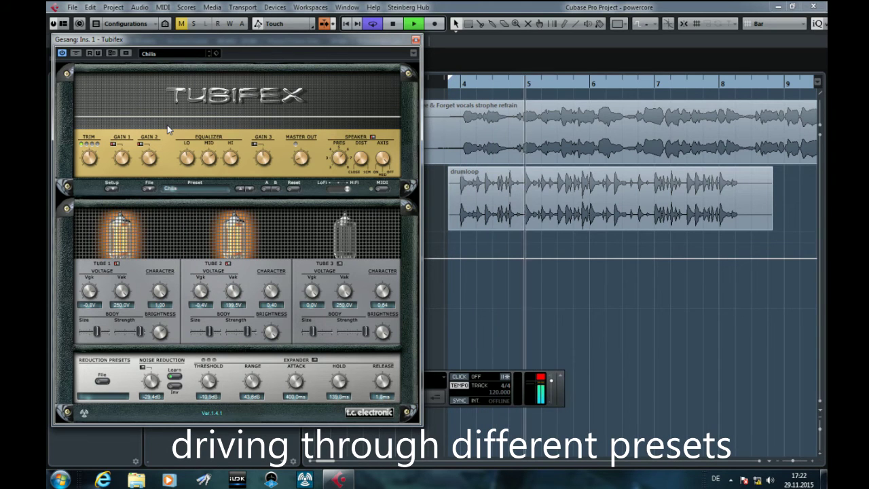
# - Audition the Tubifex presets Creamy and Hard'n'thin on the looping vocal
pyautogui.click(190, 54)
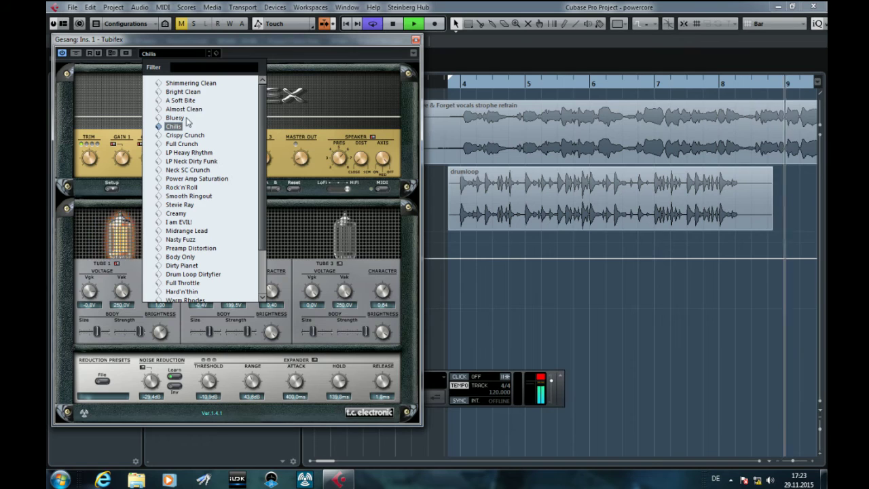
pyautogui.click(176, 214)
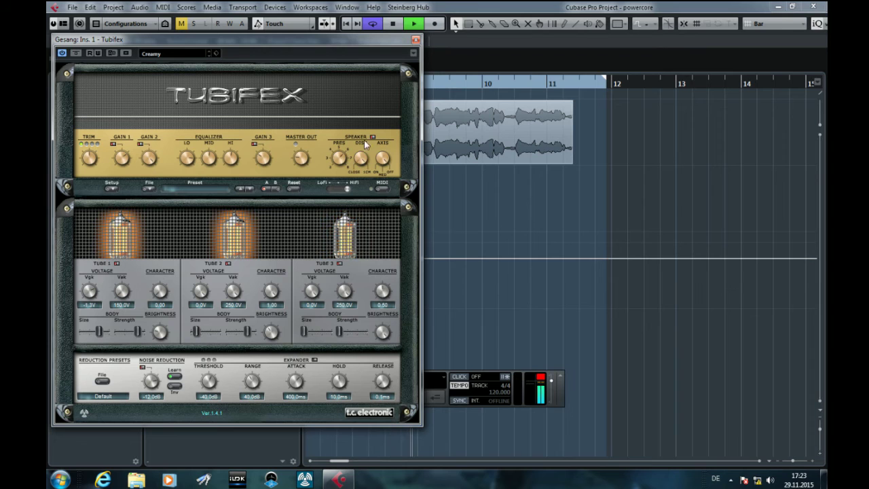
pyautogui.click(163, 57)
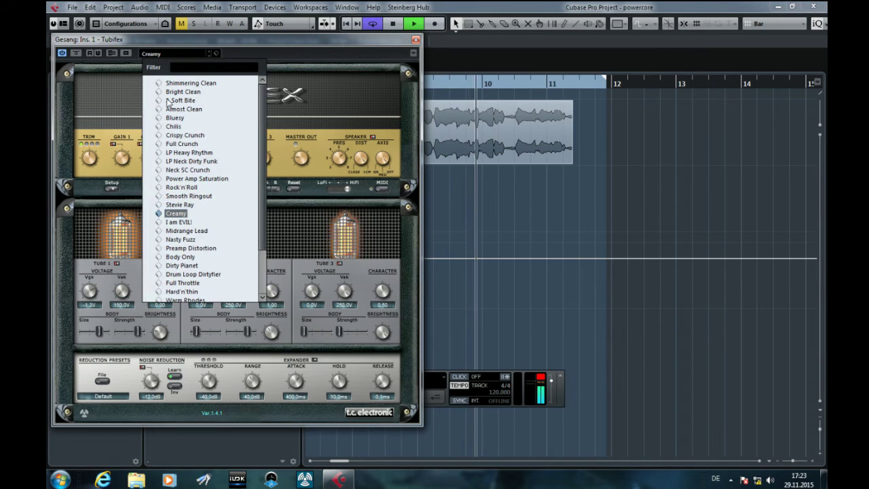
pyautogui.click(184, 291)
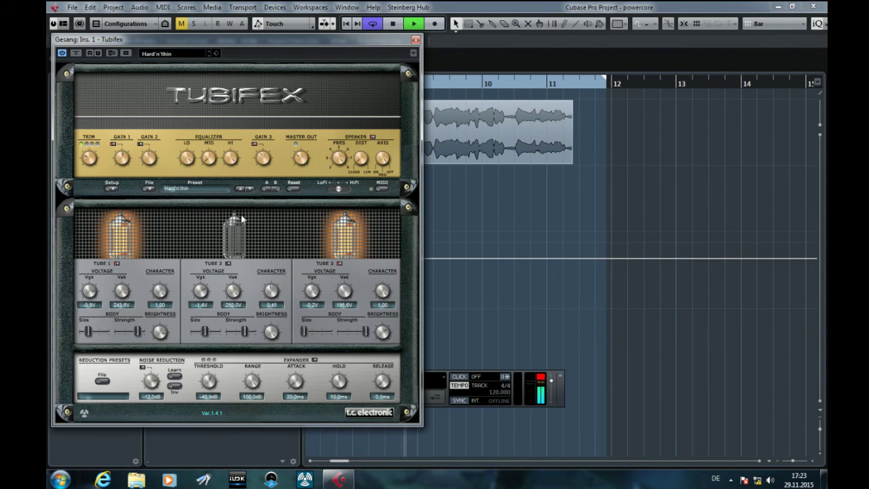
pyautogui.click(158, 53)
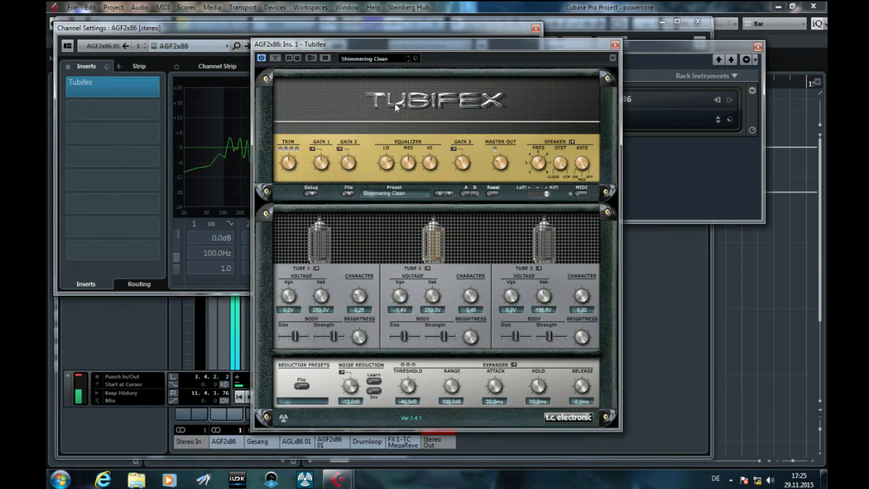
# - Close the channel settings and VST Instruments windows and move the instrument channel's Tubifex window away from the screen centre
pyautogui.click(536, 28)
pyautogui.moveTo(531, 46); pyautogui.dragTo(338, 21)
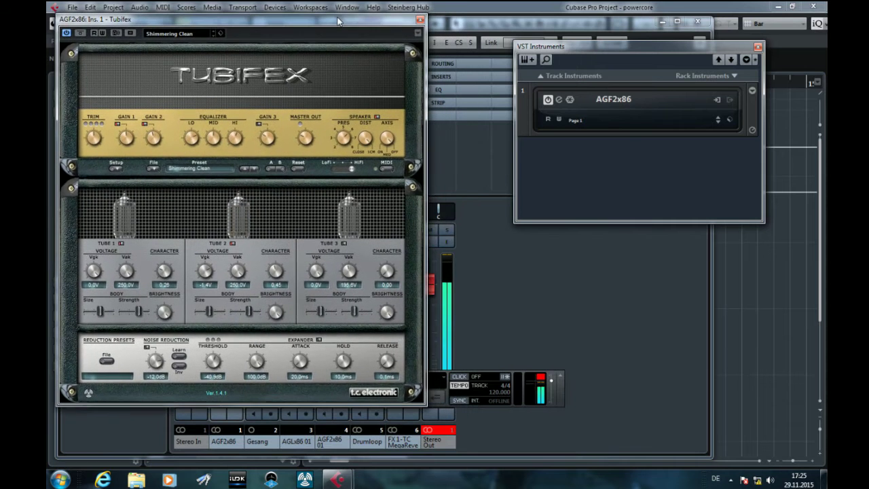
pyautogui.click(758, 48)
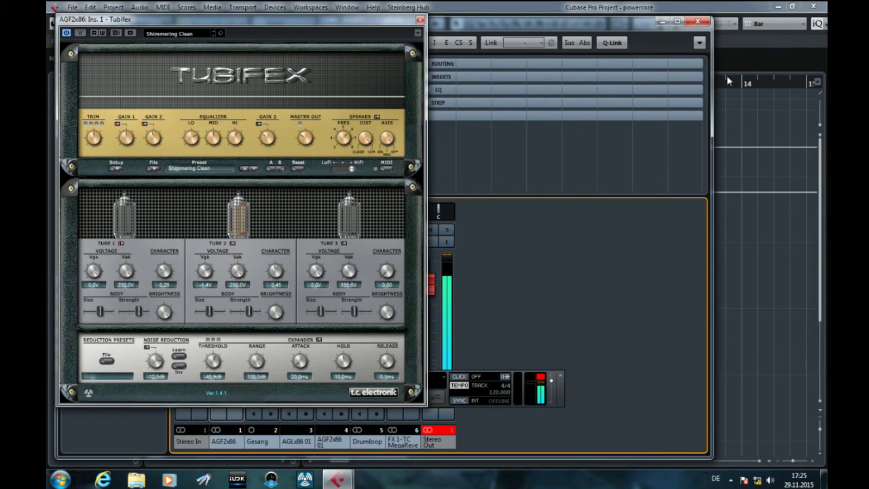
# - Step through the Tubifex presets on the AGF2x86 instrument from Shimmering Clean to Chilis during playback
pyautogui.click(214, 40)
pyautogui.click(214, 39)
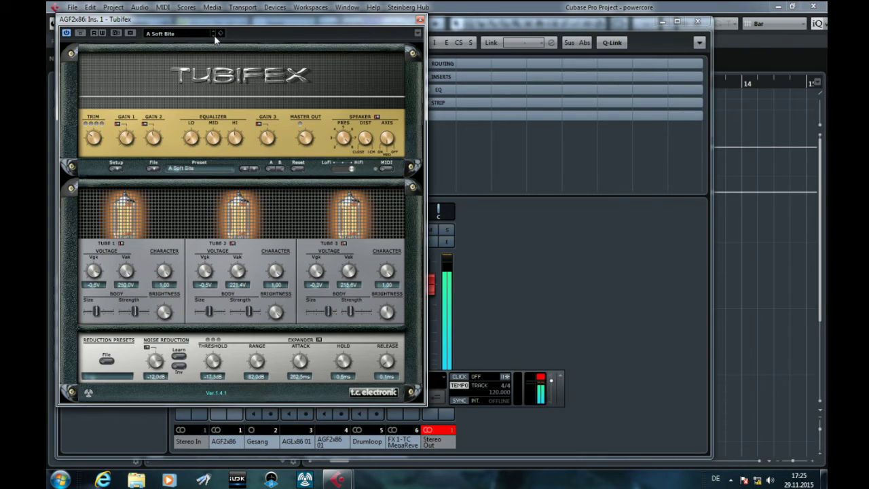
pyautogui.click(214, 39)
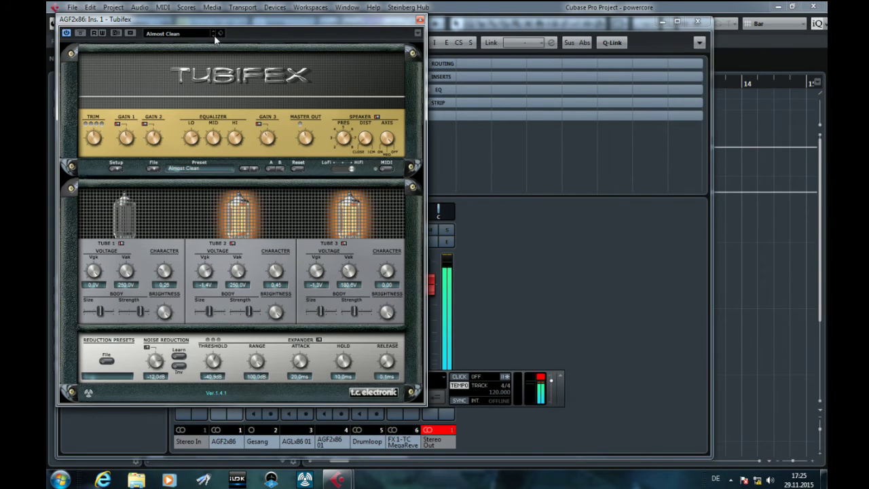
pyautogui.click(214, 39)
pyautogui.click(215, 39)
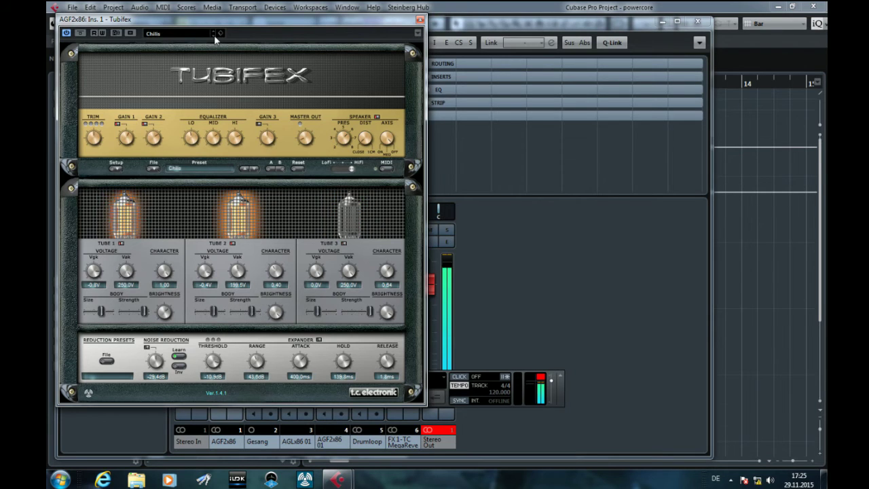
# - Advance the instrument's Tubifex presets one at a time from Chilis to Neck SC Crunch
pyautogui.click(215, 37)
pyautogui.click(214, 36)
pyautogui.click(215, 37)
pyautogui.click(215, 39)
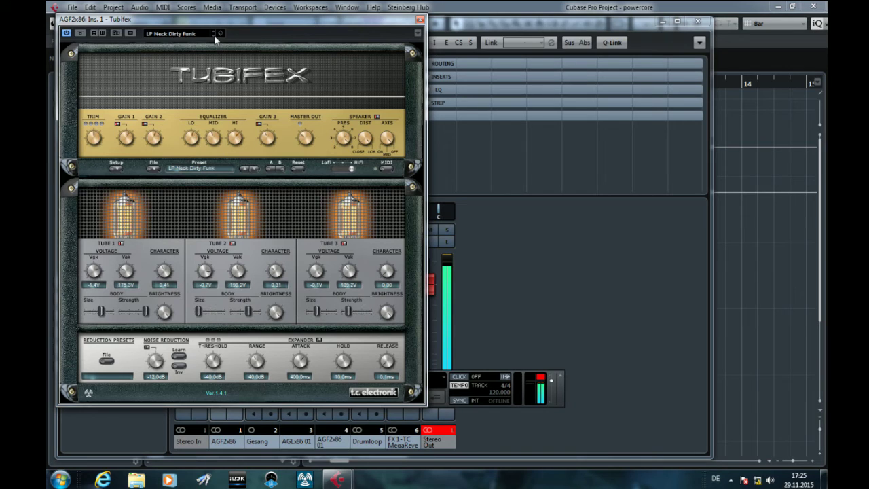
pyautogui.click(214, 40)
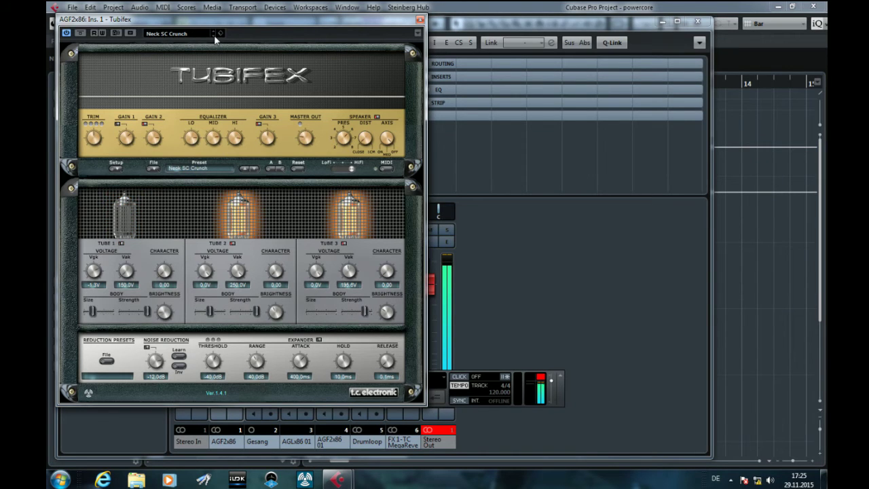
# - Continue through the Tubifex presets, including Rock'n'Roll, and move on to Midrange Lead
pyautogui.click(214, 40)
pyautogui.click(214, 40)
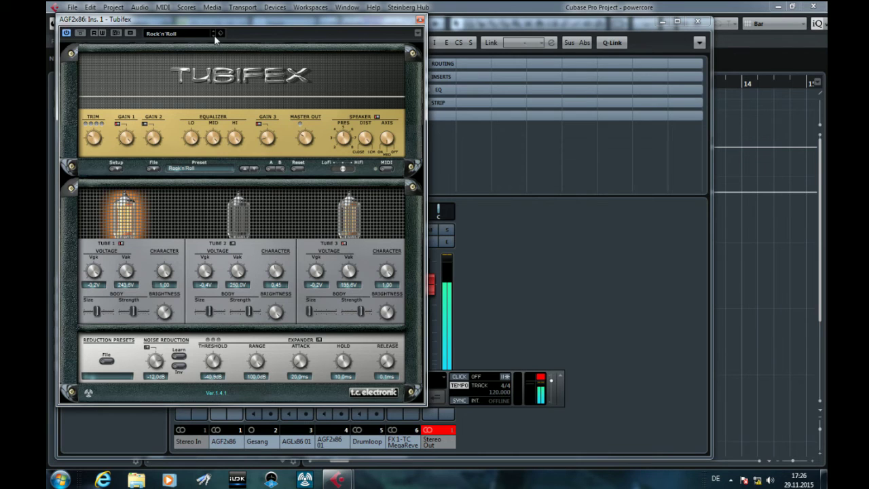
pyautogui.click(215, 40)
pyautogui.click(214, 40)
pyautogui.click(215, 40)
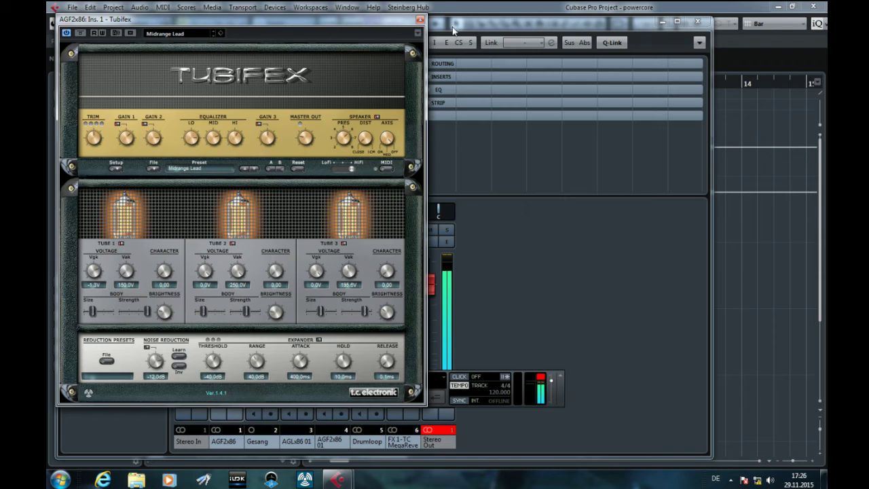
# - Close the Tubifex and MixConsole windows and stop playback
pyautogui.click(420, 20)
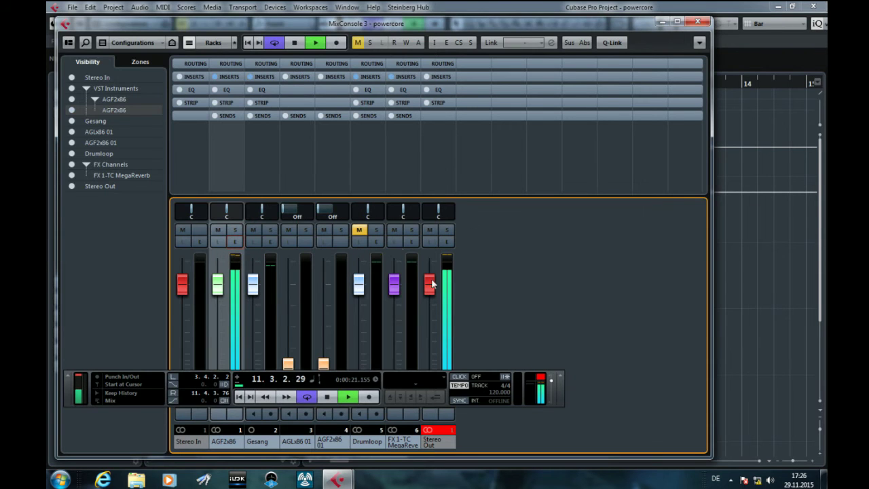
pyautogui.press('space')
pyautogui.click(705, 22)
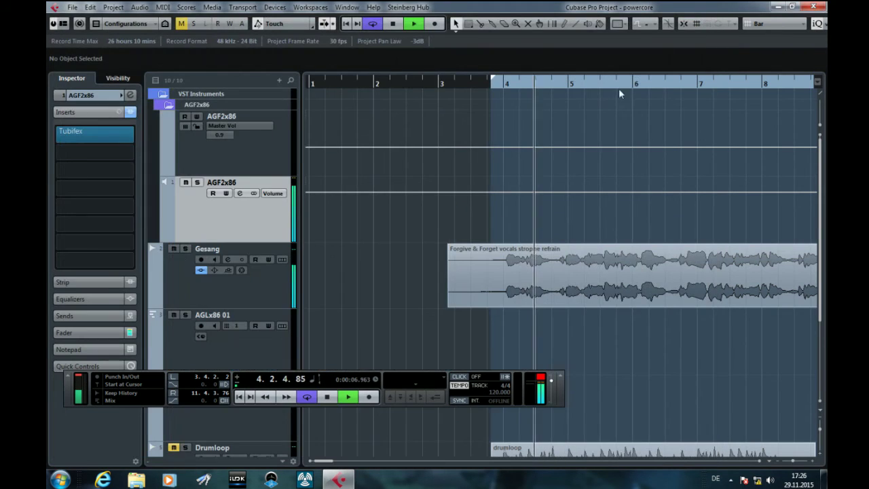
pyautogui.click(327, 397)
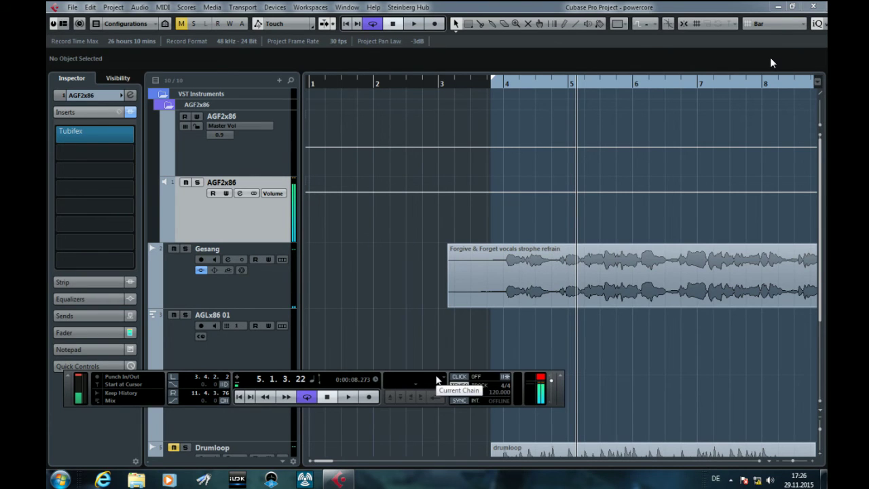
pyautogui.click(273, 10)
pyautogui.click(274, 10)
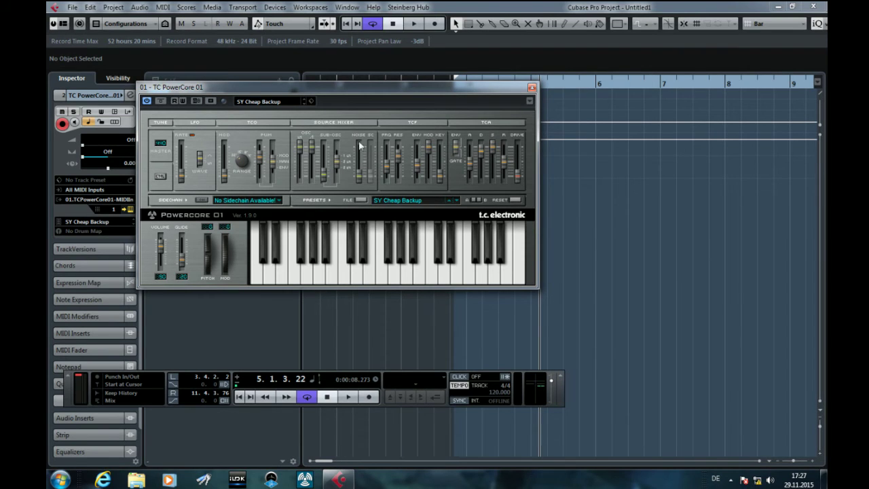
# - Play several notes on the PowerCore 01 keyboard to hear the preset SY Cheap Backup
pyautogui.click(341, 269)
pyautogui.click(355, 271)
pyautogui.click(364, 271)
pyautogui.click(384, 274)
pyautogui.click(407, 271)
pyautogui.click(399, 274)
pyautogui.click(420, 271)
# - Load the PowerCore 01 preset FX Simple Effect and play two notes with it
pyautogui.click(258, 102)
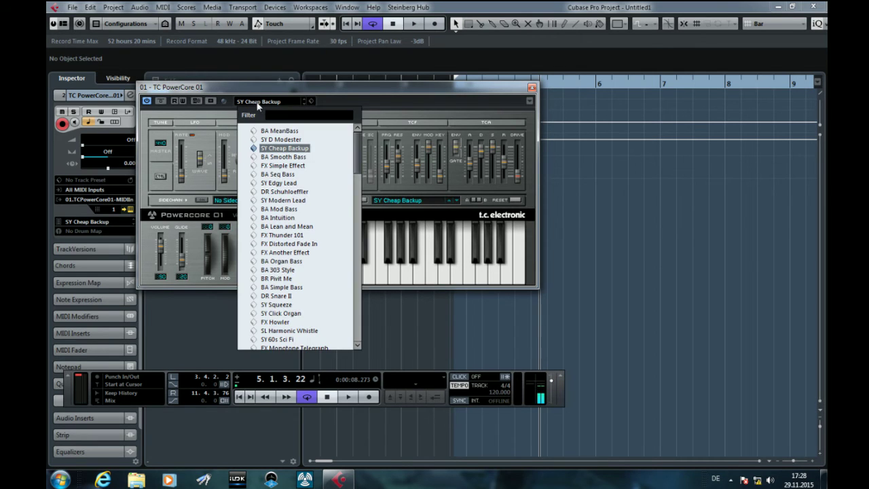
pyautogui.click(279, 166)
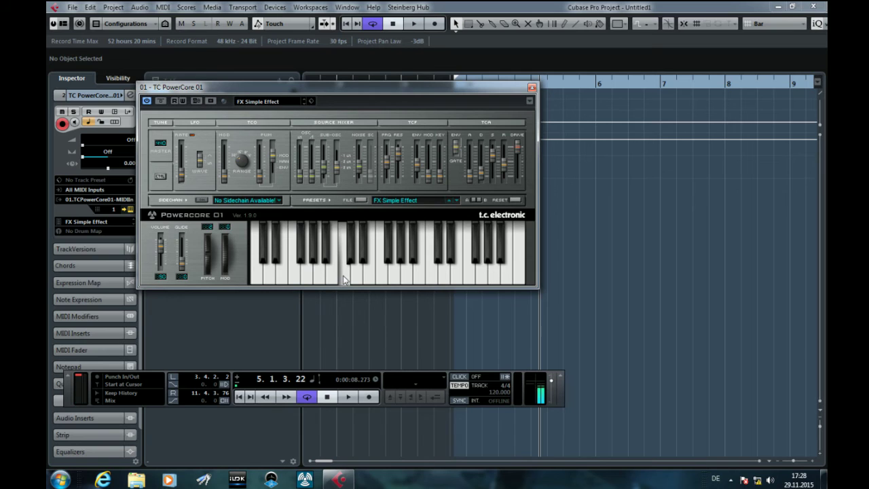
pyautogui.click(297, 273)
pyautogui.click(345, 277)
# - Load the PowerCore 01 preset SY Edgy Lead and play a few notes with it
pyautogui.click(274, 103)
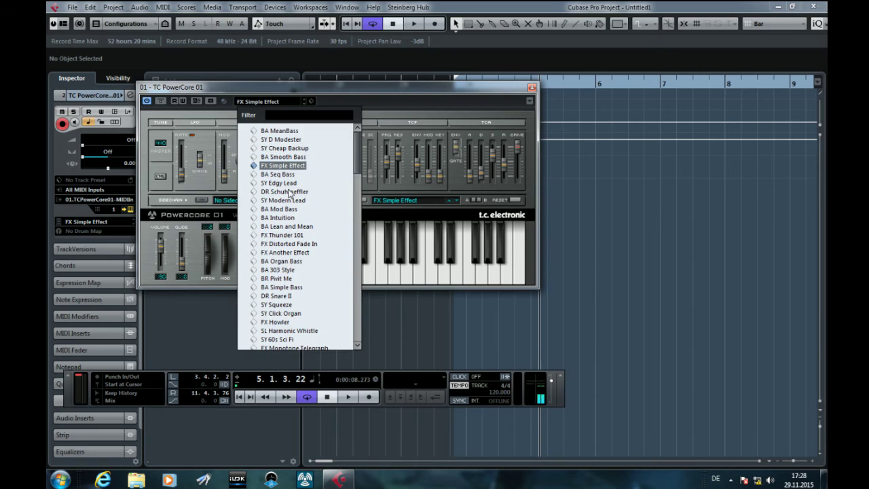
pyautogui.click(279, 182)
pyautogui.click(344, 275)
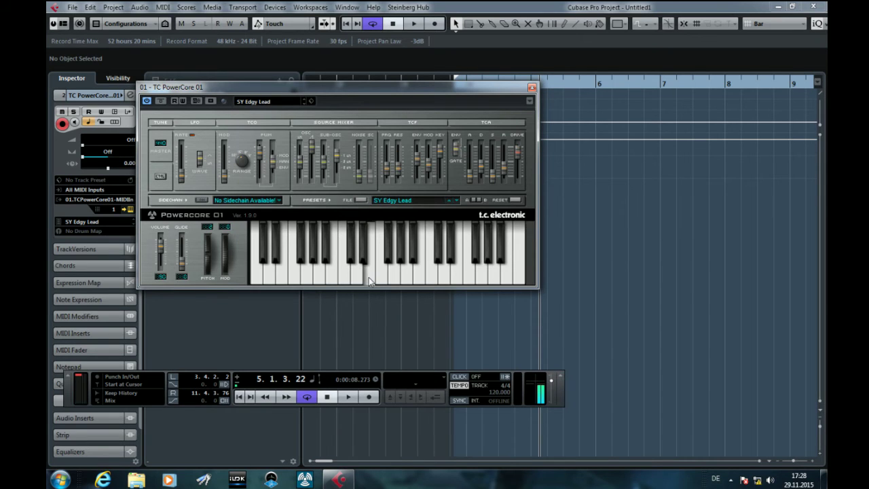
pyautogui.click(408, 277)
# - Load the PowerCore 01 preset DR Schuhloeffler and play three descending notes with it
pyautogui.click(270, 103)
pyautogui.click(287, 197)
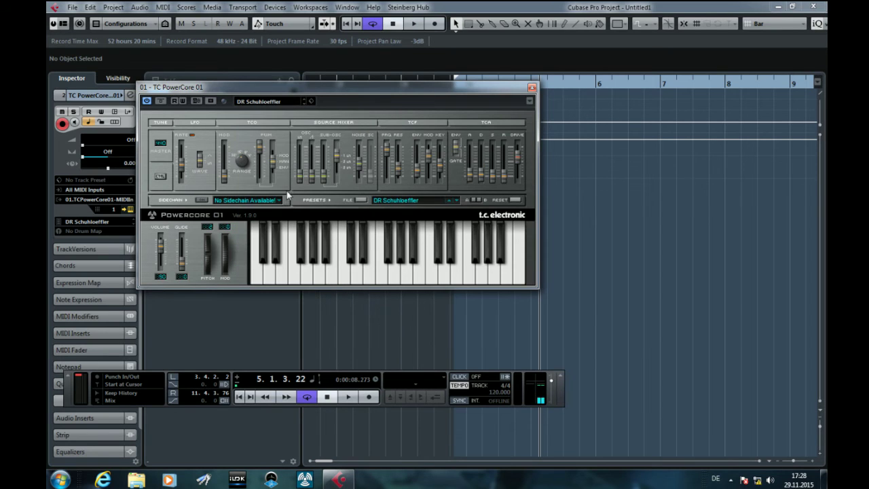
pyautogui.click(341, 273)
pyautogui.click(294, 276)
pyautogui.click(258, 278)
# - Load the PowerCore 01 preset BA Lean and Mean and play low and higher notes with it
pyautogui.click(276, 106)
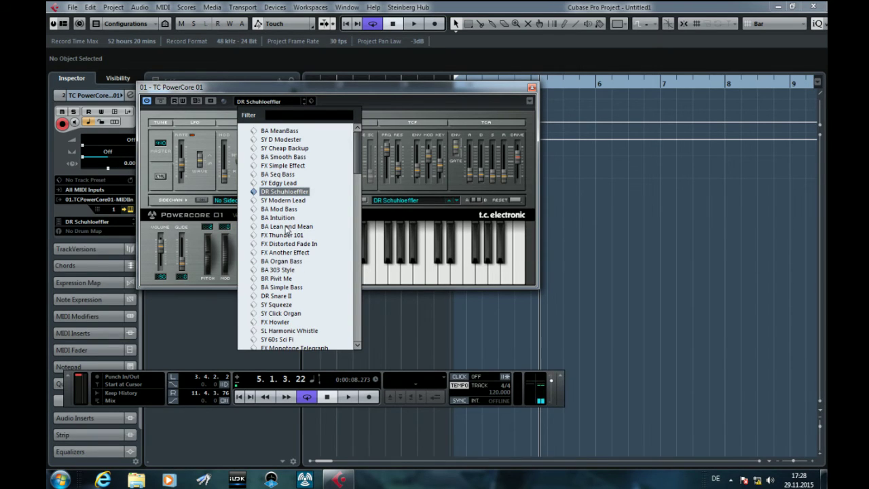
pyautogui.click(286, 227)
pyautogui.click(323, 279)
pyautogui.click(293, 278)
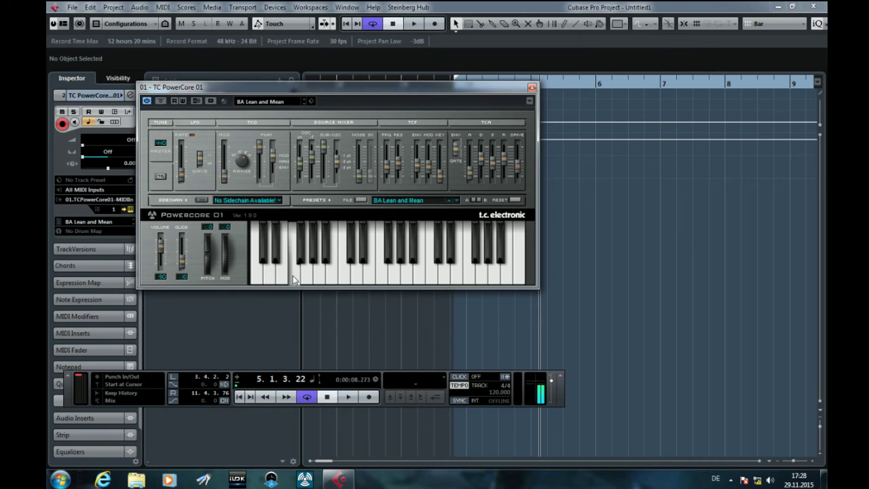
pyautogui.click(396, 275)
pyautogui.click(396, 275)
# - Load the PowerCore 01 preset SY Soft Attack Lead and play a repeated note with it
pyautogui.click(272, 101)
pyautogui.scroll(-3, 296, 217)
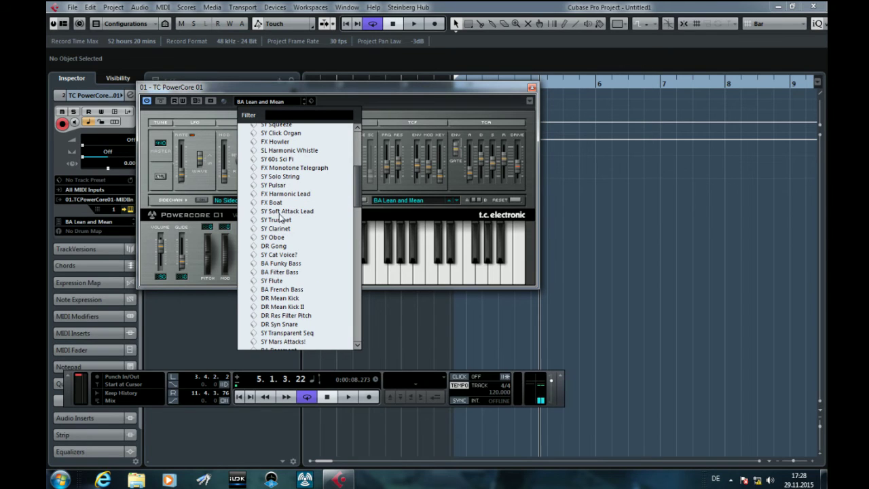
pyautogui.click(285, 211)
pyautogui.click(344, 277)
pyautogui.moveTo(343, 273)
pyautogui.mouseDown()
pyautogui.moveTo(394, 283)
pyautogui.moveTo(344, 285)
pyautogui.mouseUp()
# - Load the PowerCore 01 preset SY Trumpet and play notes around the middle of its keyboard
pyautogui.click(266, 103)
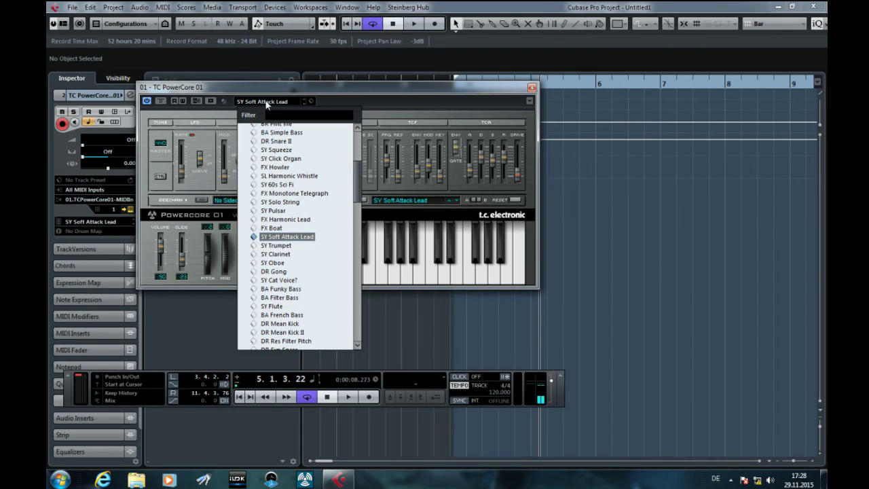
pyautogui.click(288, 245)
pyautogui.click(345, 275)
pyautogui.moveTo(367, 276); pyautogui.dragTo(341, 265)
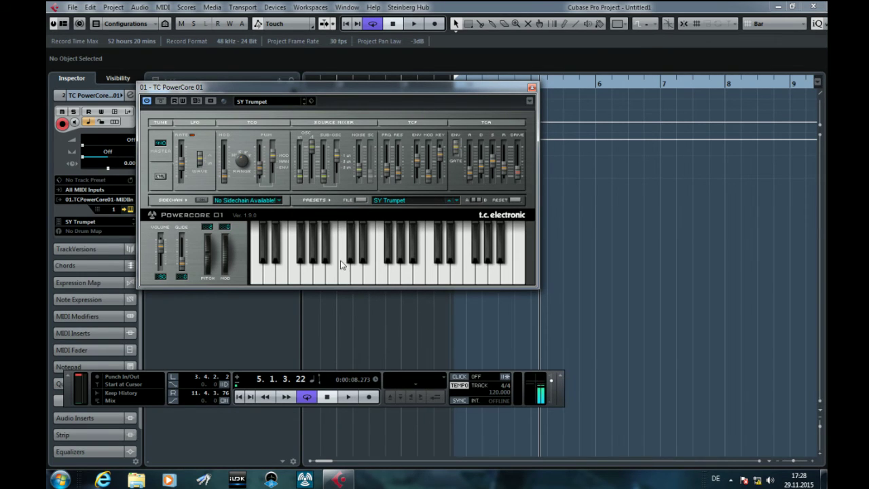
# - Load the PowerCore 01 preset DR Gong and play a lower and a higher note with it
pyautogui.click(266, 104)
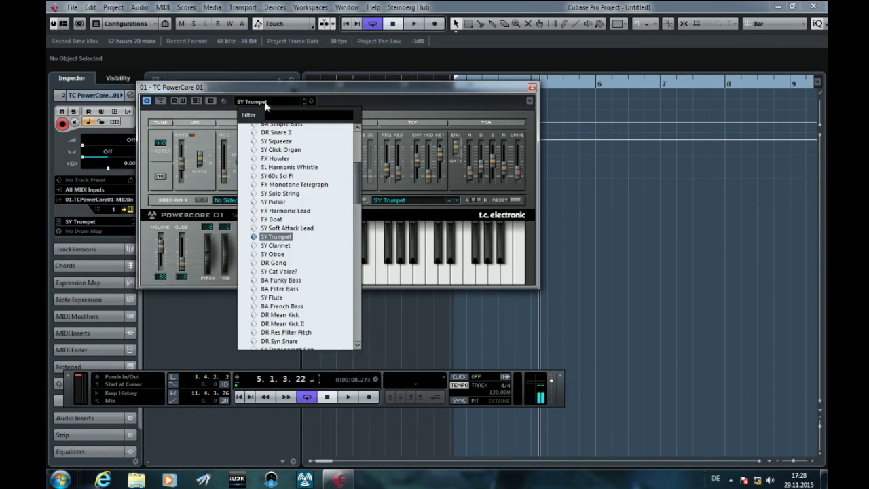
pyautogui.click(282, 263)
pyautogui.click(332, 282)
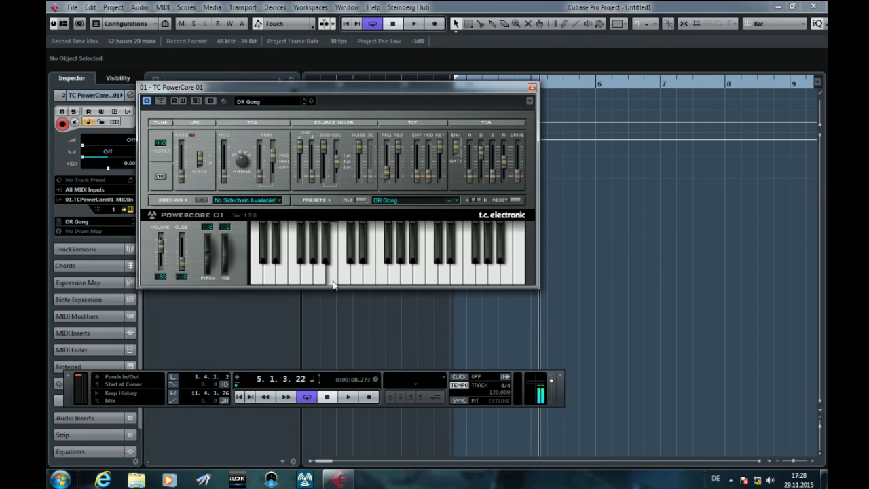
pyautogui.click(436, 282)
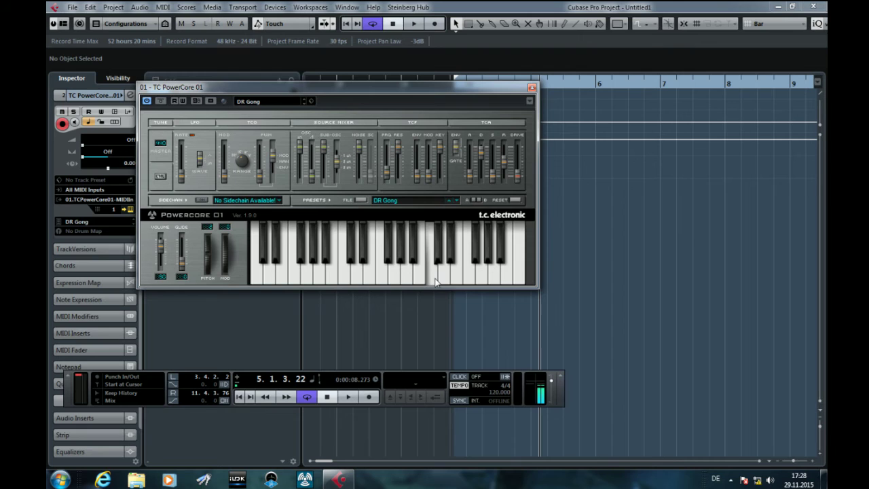
# - Play two further lower notes with the PowerCore 01 preset DR Gong
pyautogui.click(391, 276)
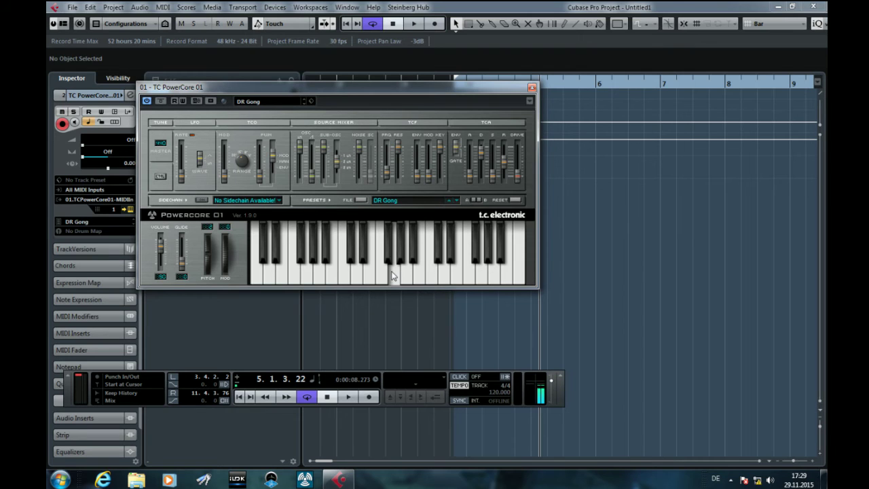
pyautogui.click(357, 280)
# - Load the PowerCore 01 preset SY Flute and play a run of notes downwards from the middle of its keyboard
pyautogui.click(270, 101)
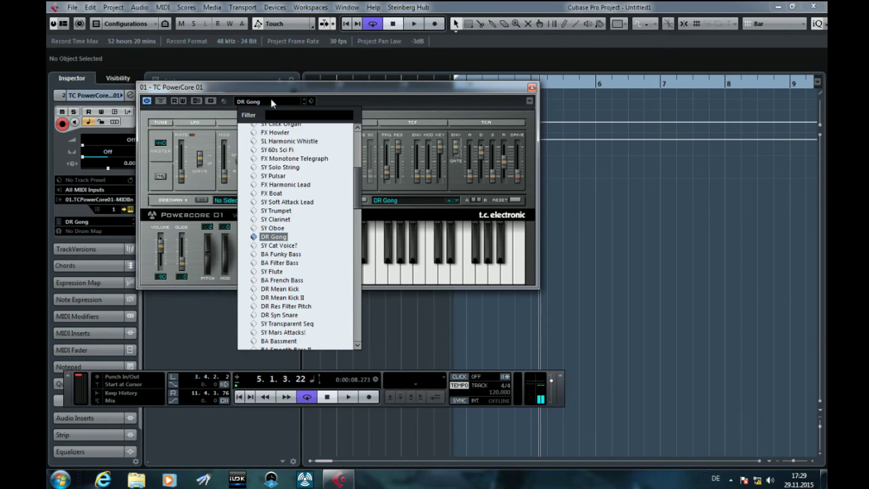
pyautogui.click(281, 272)
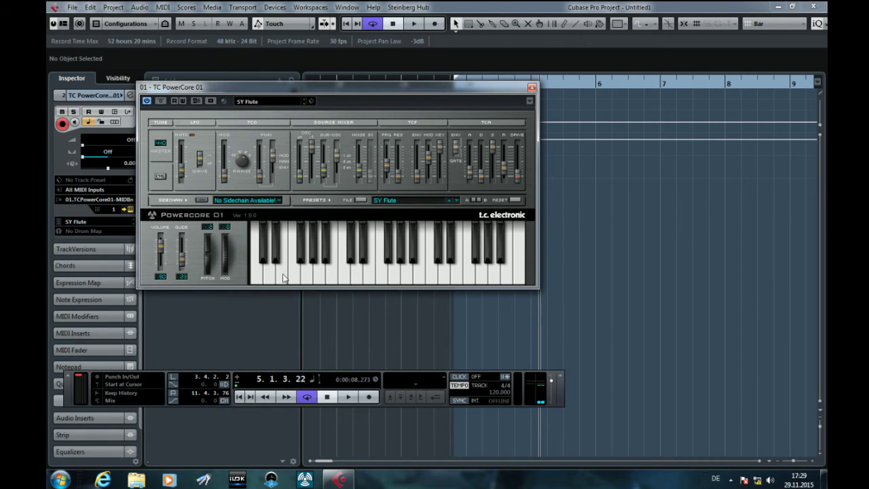
pyautogui.click(404, 283)
pyautogui.moveTo(404, 283); pyautogui.dragTo(346, 276)
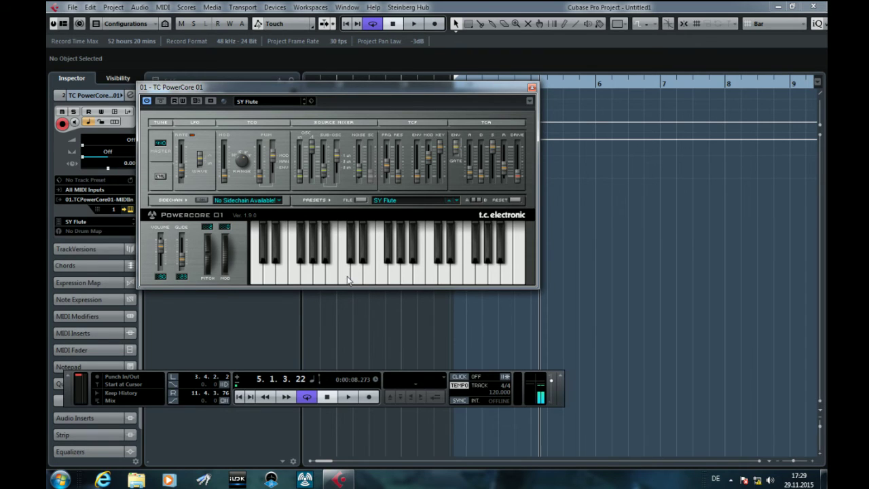
# - Load the PowerCore 01 preset BA Bassment and play a series of low notes with it
pyautogui.click(253, 102)
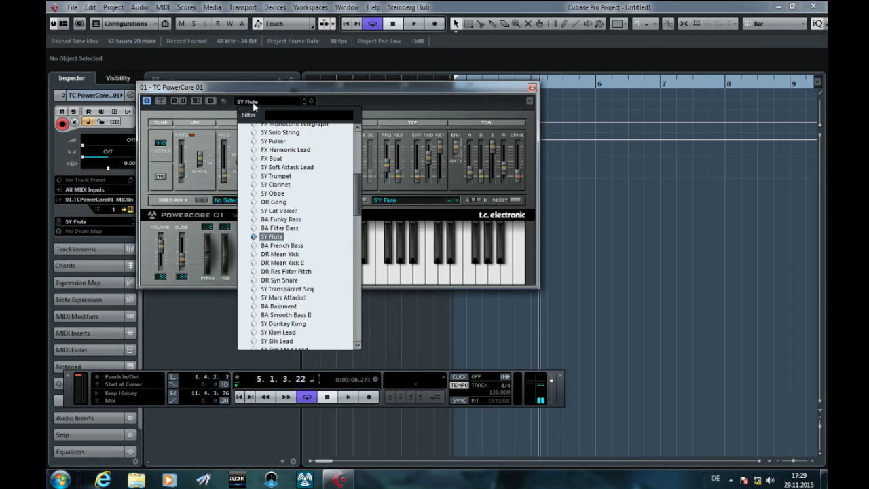
pyautogui.click(279, 307)
pyautogui.click(302, 276)
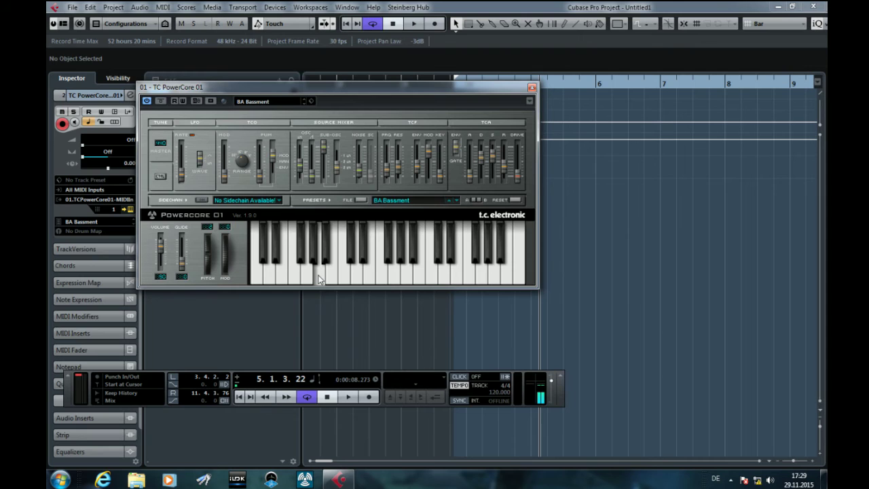
pyautogui.click(306, 282)
pyautogui.click(317, 281)
pyautogui.click(284, 279)
pyautogui.click(266, 277)
# - Load the PowerCore 01 preset SY Klavi Lead and play several notes in the middle of its keyboard
pyautogui.click(272, 101)
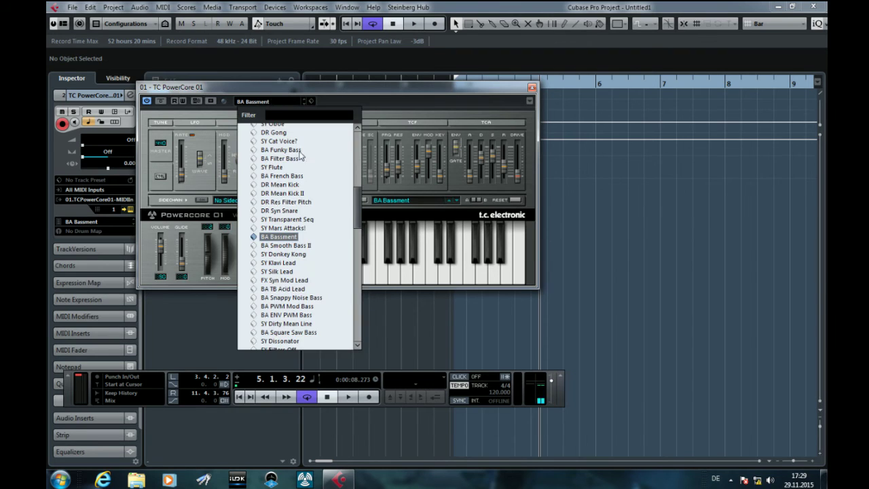
pyautogui.click(278, 262)
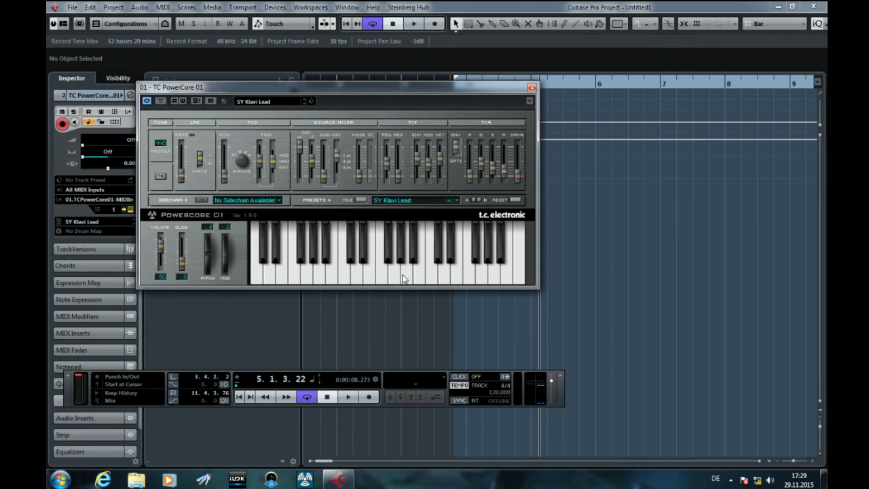
pyautogui.click(429, 280)
pyautogui.click(371, 272)
pyautogui.click(367, 274)
pyautogui.click(347, 281)
pyautogui.click(378, 279)
# - Load the PowerCore 01 preset SY Dissonator and play middle and higher notes with it
pyautogui.click(260, 102)
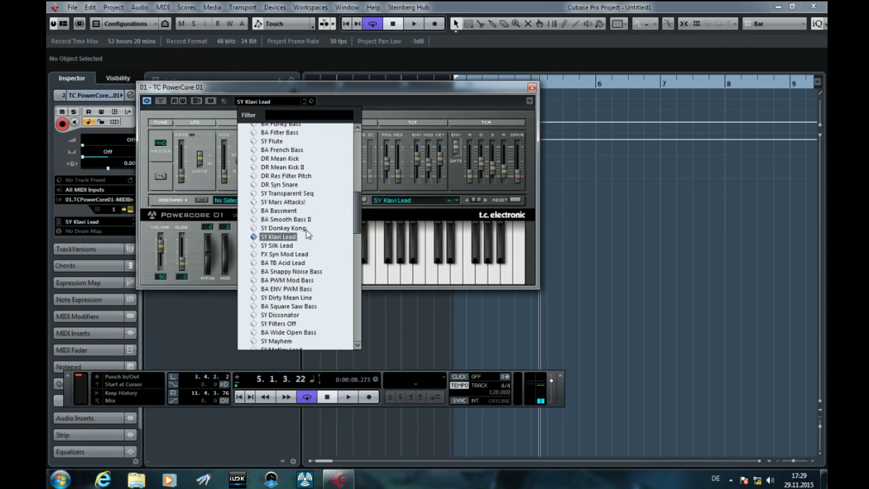
pyautogui.click(285, 317)
pyautogui.click(414, 275)
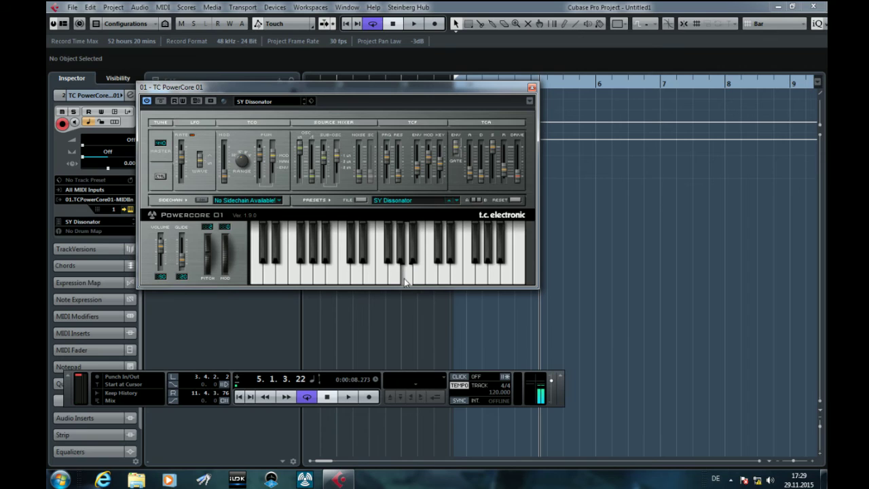
pyautogui.click(445, 284)
pyautogui.click(401, 280)
pyautogui.click(365, 277)
# - Load the PowerCore 01 preset SY Video Game Bubbles and play a series of middle and higher notes
pyautogui.click(259, 102)
pyautogui.click(280, 332)
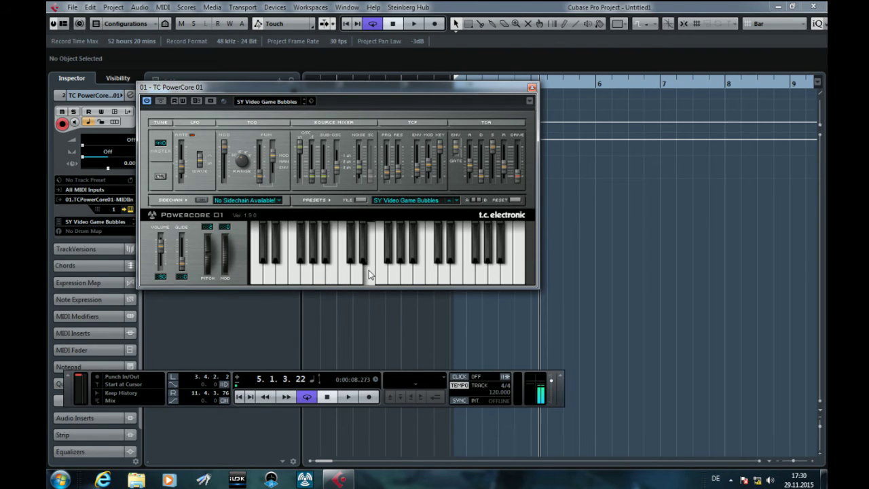
pyautogui.click(403, 277)
pyautogui.click(394, 277)
pyautogui.click(455, 277)
pyautogui.click(443, 274)
pyautogui.click(435, 280)
pyautogui.click(406, 276)
# - Load the PowerCore 01 preset BA Hovering and play a low note followed by a glide up to higher notes
pyautogui.click(281, 103)
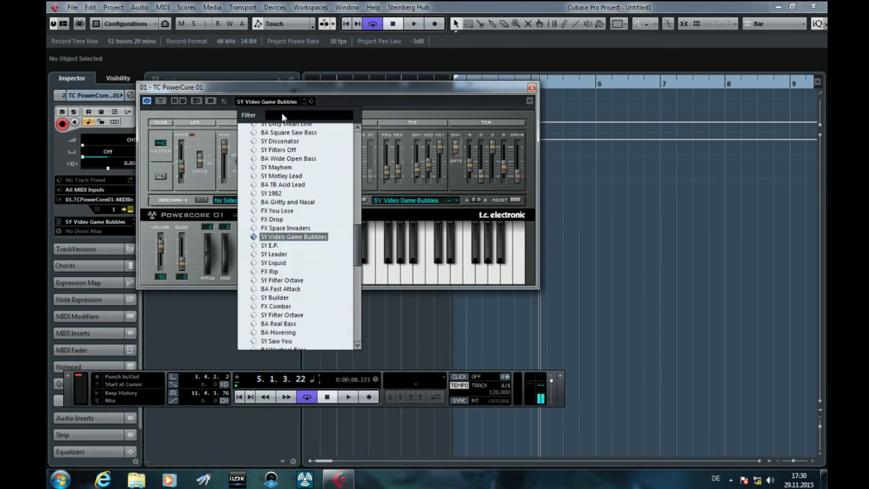
pyautogui.click(277, 332)
pyautogui.click(309, 283)
pyautogui.moveTo(309, 282); pyautogui.dragTo(441, 275)
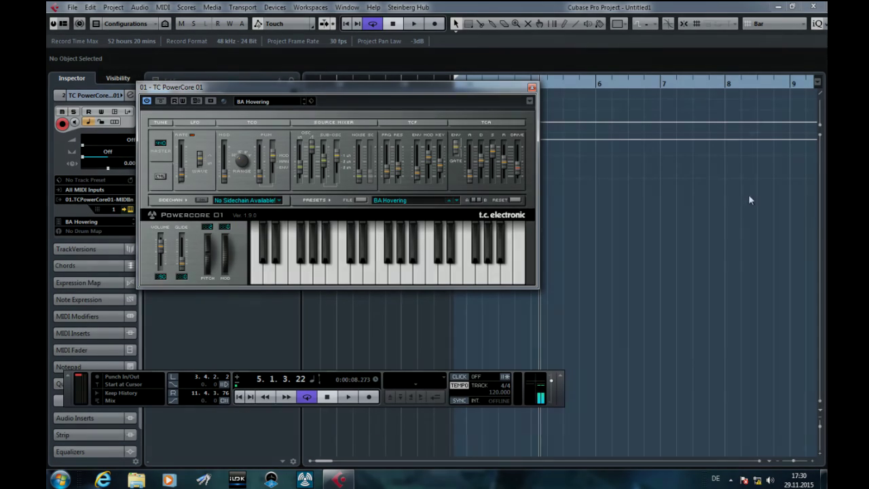
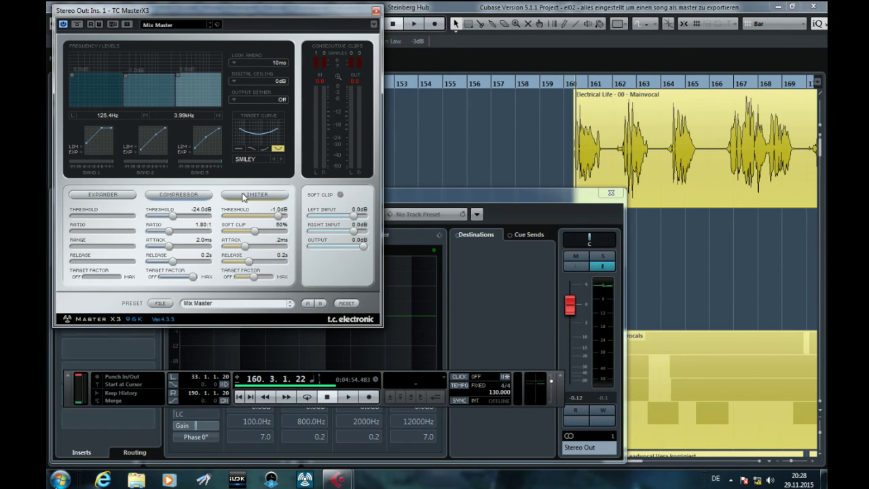
# - Choose the MasterX3 preset Mix Master and play the song from about bar 160 with the effect bypassed
pyautogui.click(161, 28)
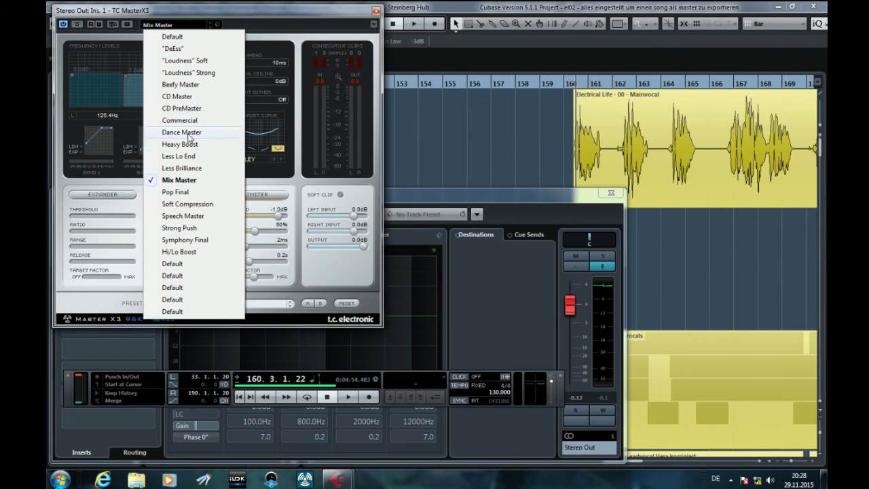
pyautogui.click(179, 181)
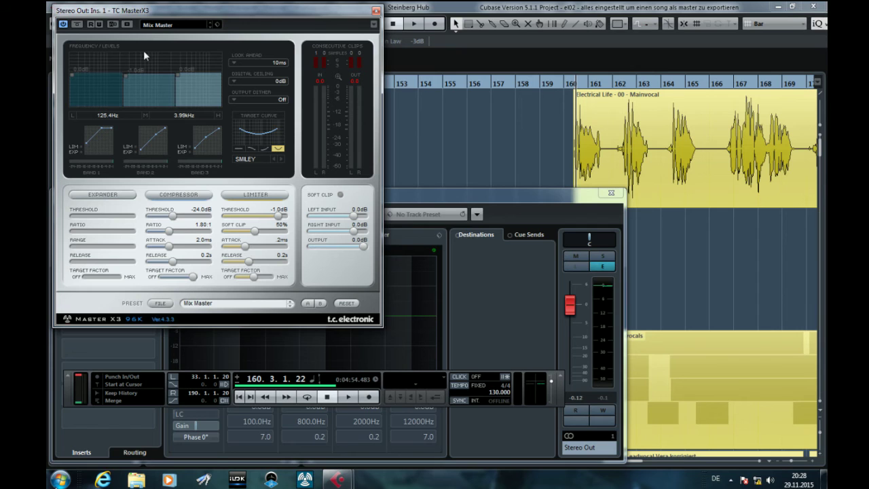
pyautogui.click(573, 87)
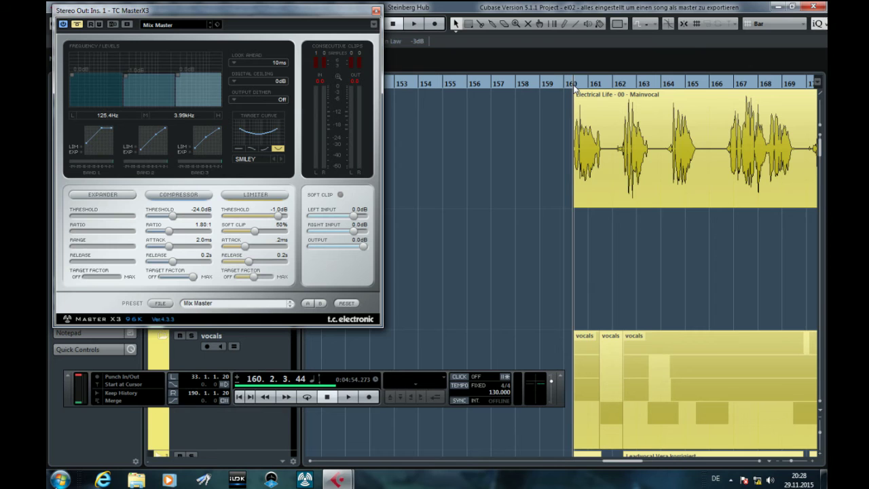
pyautogui.press('space')
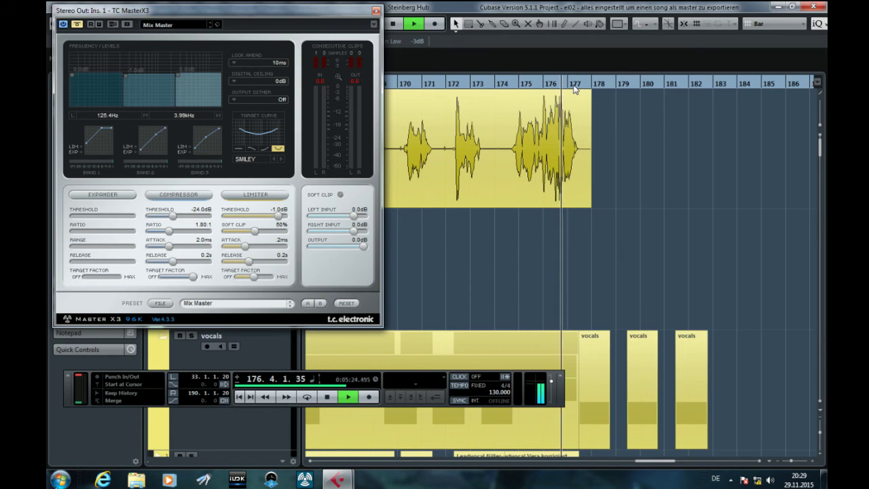
pyautogui.press('space')
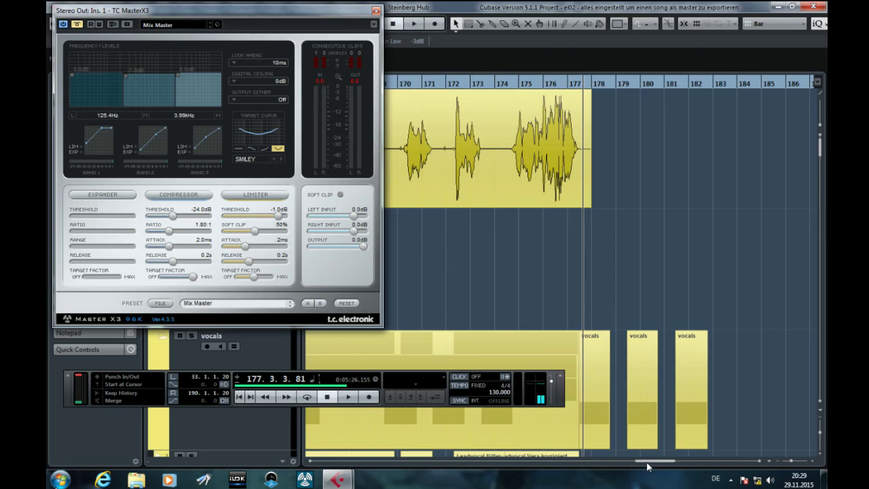
# - Replay the song from about bar 160, switch off the MasterX3 bypass and try the limiter threshold during playback
pyautogui.moveTo(647, 466); pyautogui.dragTo(608, 473)
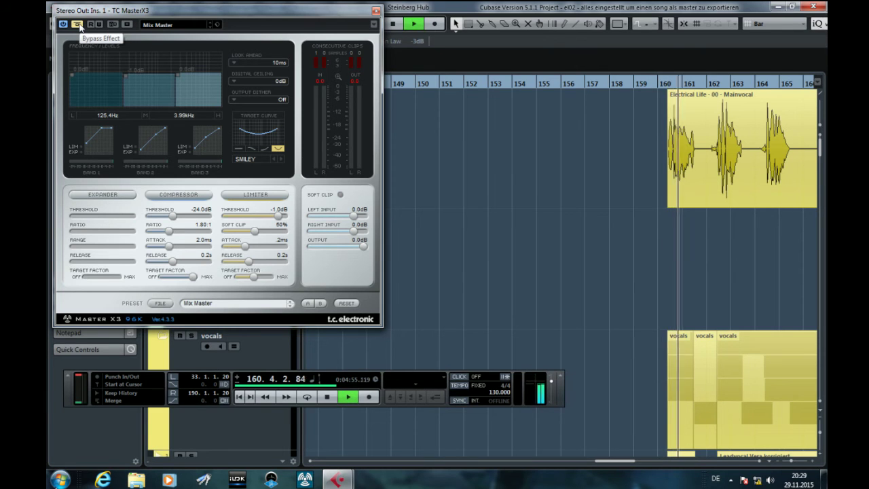
pyautogui.click(79, 25)
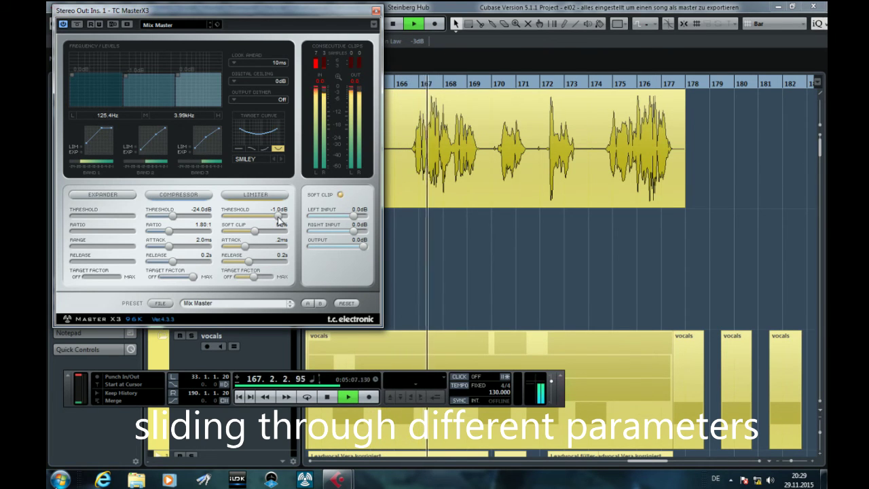
pyautogui.moveTo(278, 217)
pyautogui.mouseDown()
pyautogui.moveTo(235, 222)
pyautogui.moveTo(279, 219)
pyautogui.mouseUp()
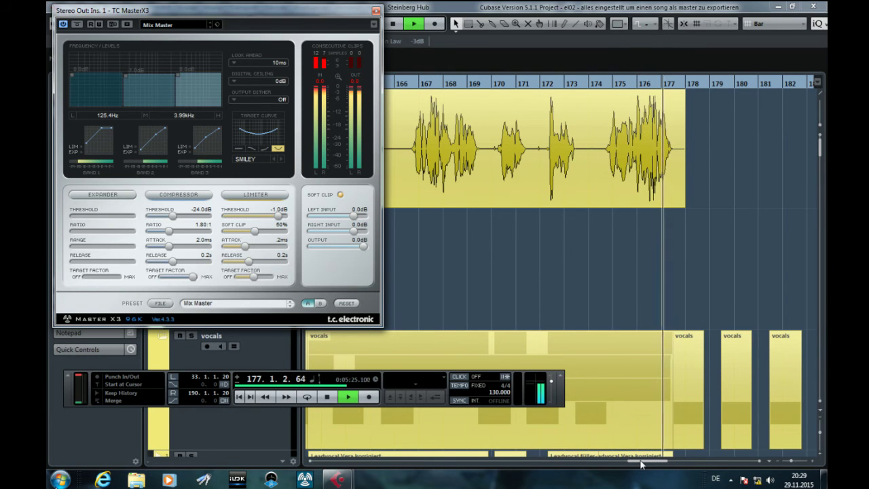
pyautogui.press('space')
# - Replay from about bar 160 while lowering MasterX3's band 1 level and moving the band crossovers to 329.6 Hz and 5.16 kHz
pyautogui.moveTo(640, 460); pyautogui.dragTo(613, 466)
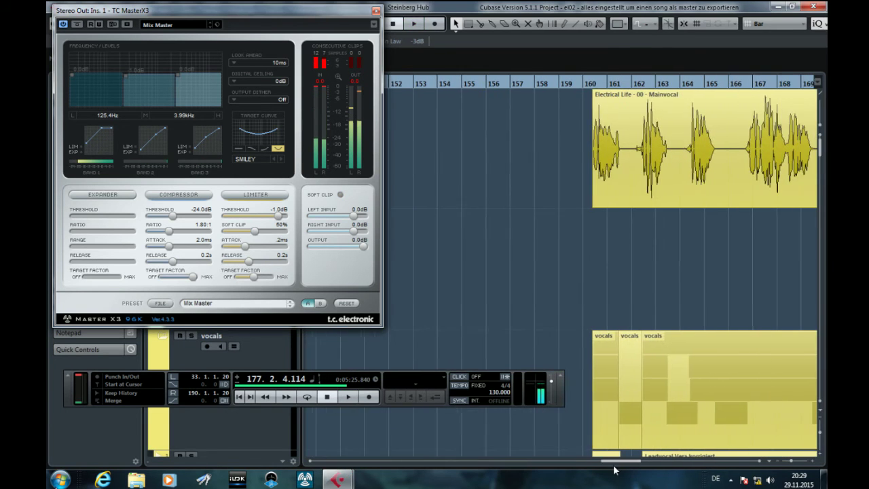
pyautogui.press('space')
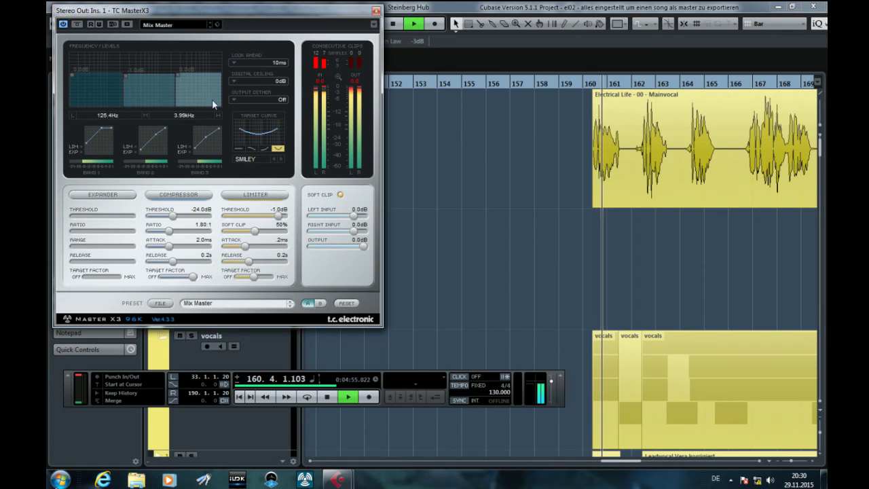
pyautogui.moveTo(72, 75); pyautogui.dragTo(74, 86)
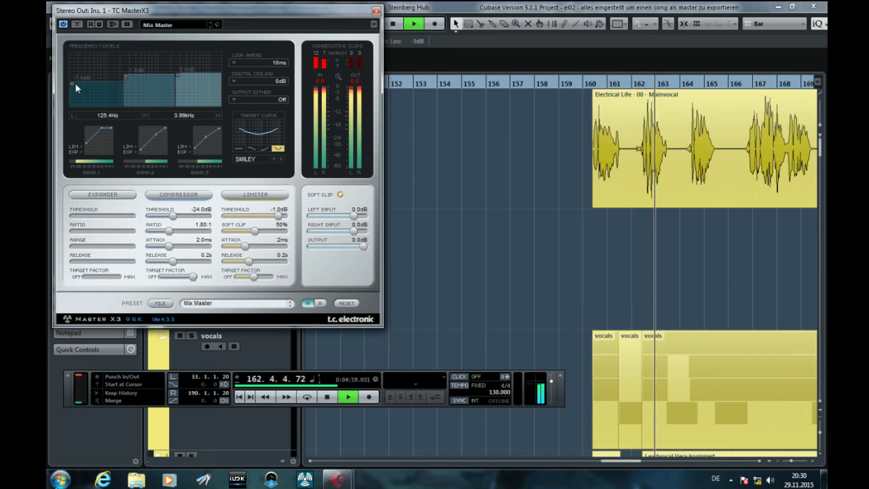
pyautogui.moveTo(124, 74); pyautogui.dragTo(185, 71)
pyautogui.moveTo(72, 82); pyautogui.dragTo(72, 77)
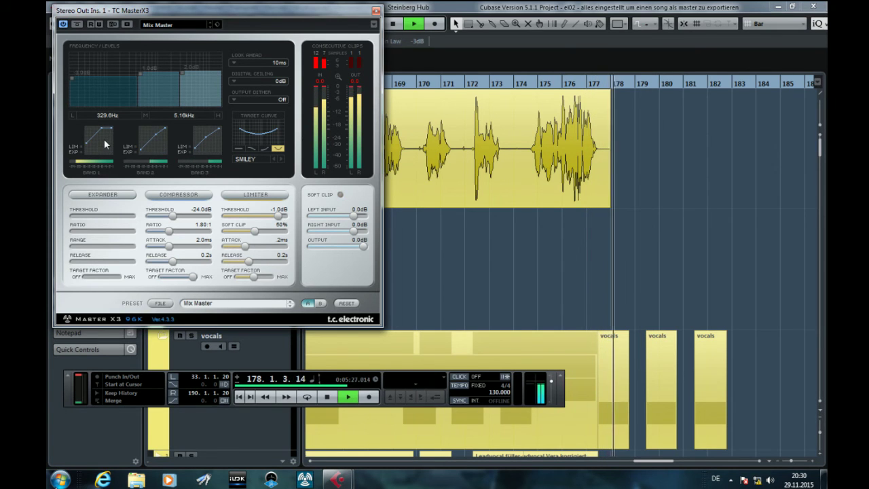
pyautogui.press('space')
# - Replay from about bar 160, solo MasterX3's band 2, add band 3 to the solo, and release both bands
pyautogui.moveTo(649, 464); pyautogui.dragTo(617, 463)
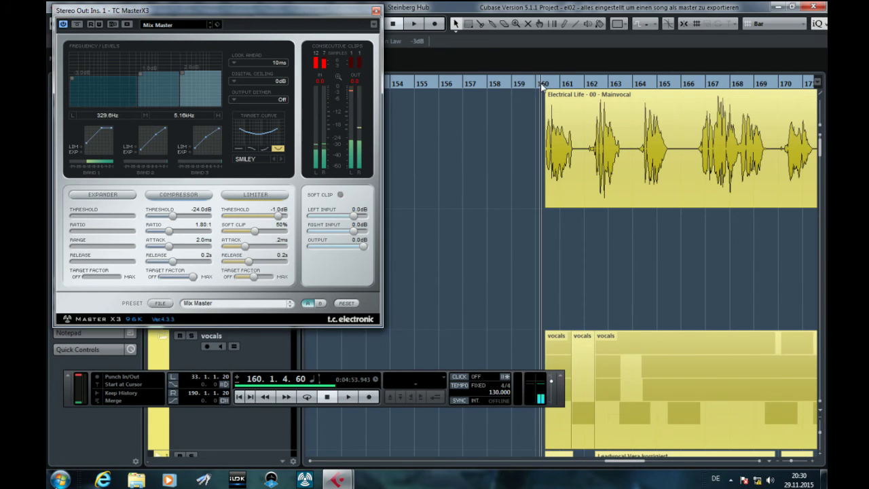
pyautogui.press('space')
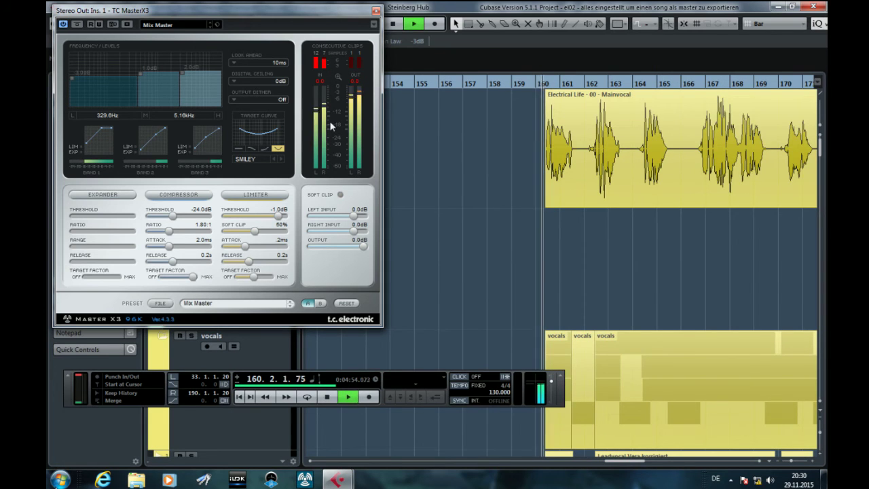
pyautogui.click(156, 133)
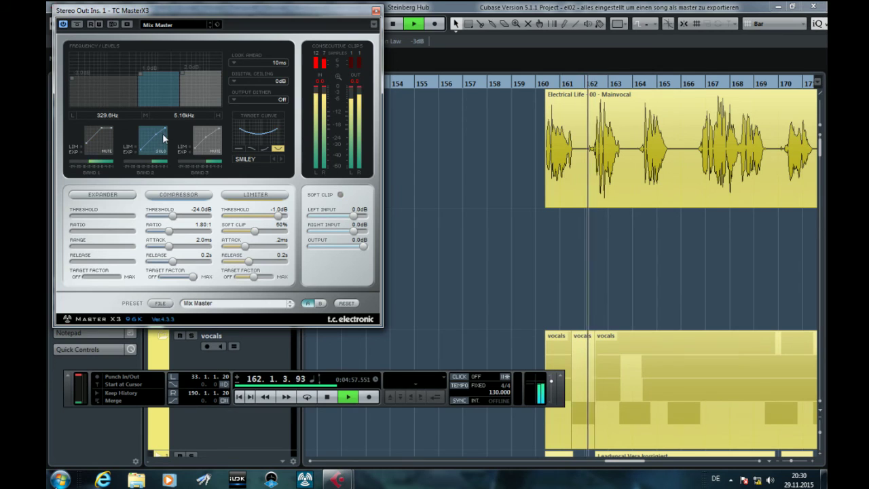
pyautogui.click(206, 138)
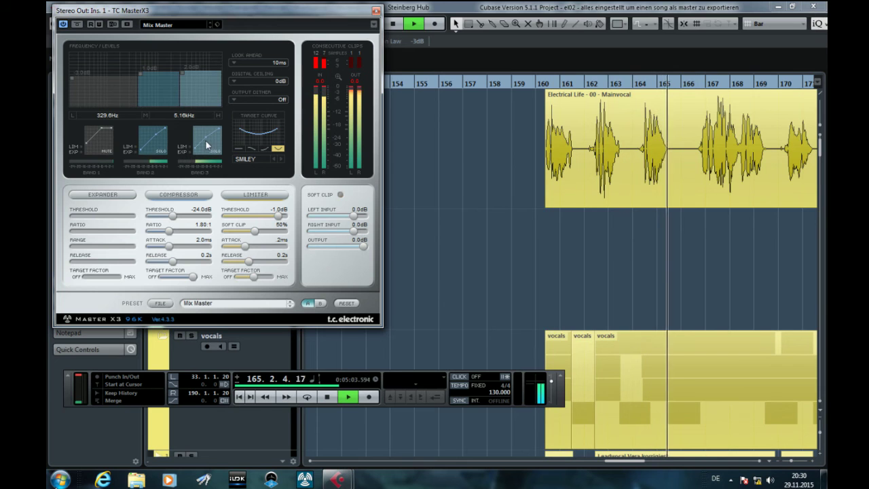
pyautogui.click(163, 139)
pyautogui.click(208, 138)
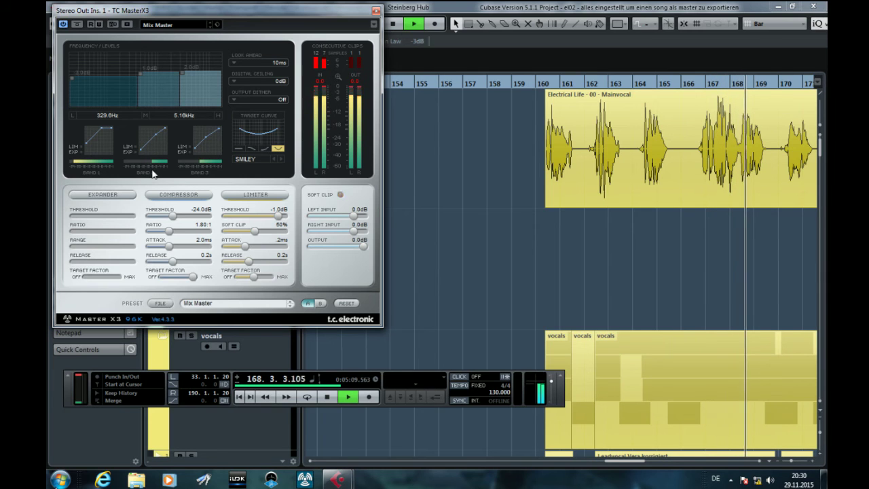
# - Toggle MasterX3's compressor twice during playback and switch the target curve to Hyped, Pink and finally Linear
pyautogui.click(172, 195)
pyautogui.click(172, 196)
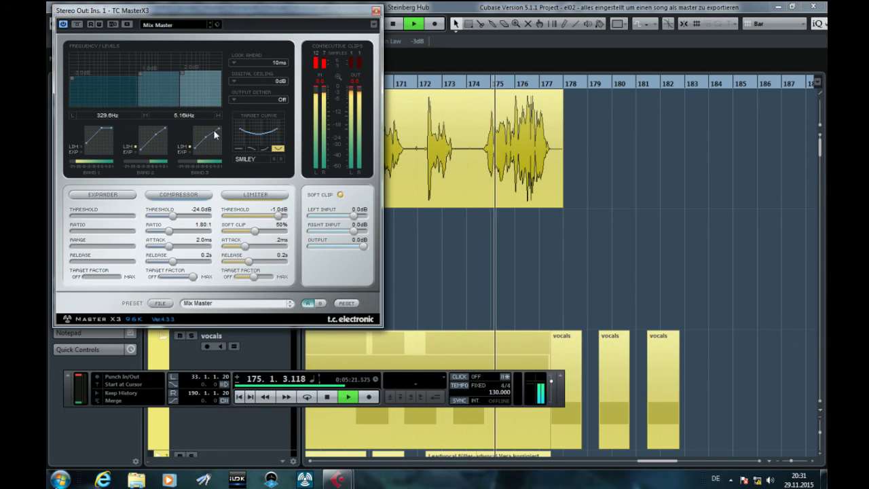
pyautogui.click(265, 148)
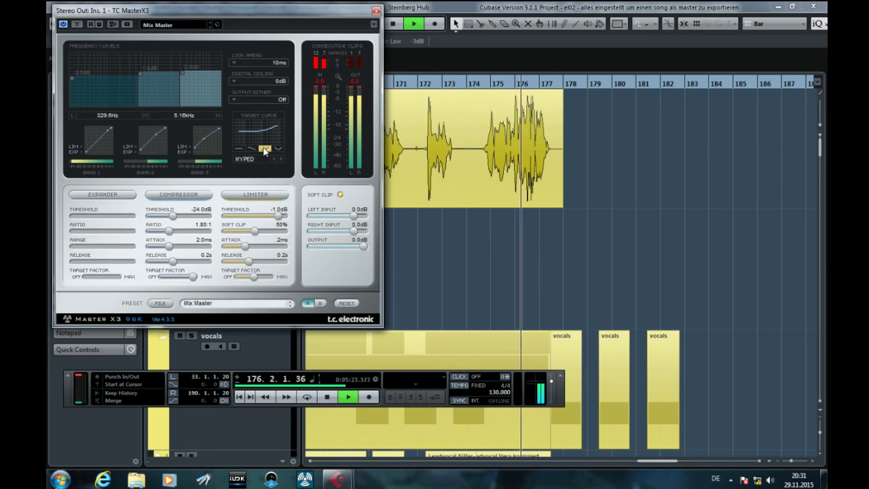
pyautogui.click(250, 149)
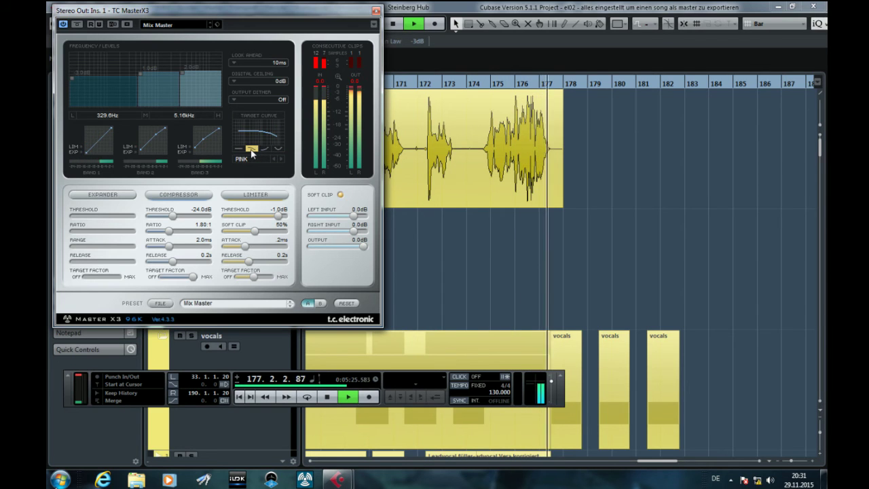
pyautogui.click(238, 149)
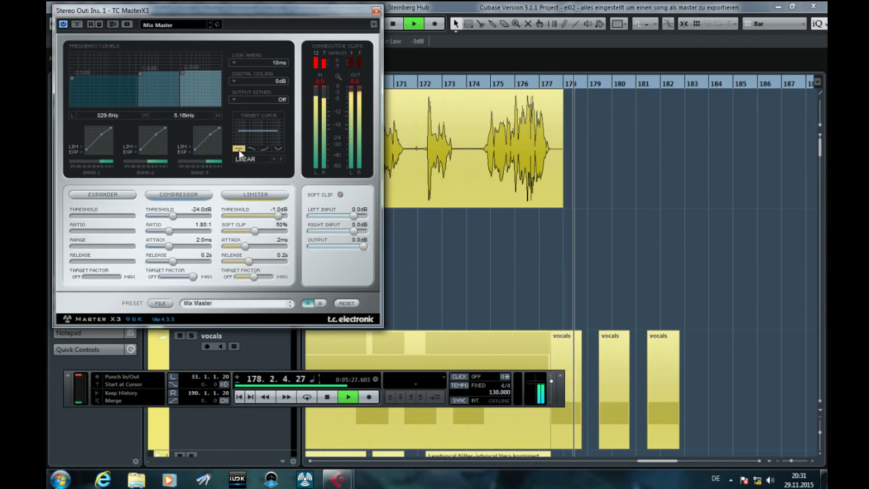
# - Switch MasterX3's target curve to Smiley and set its compressor to -16.5 dB threshold, 3.2:1 ratio, 10 ms attack and 1.0 s release
pyautogui.click(281, 159)
pyautogui.click(280, 159)
pyautogui.click(281, 159)
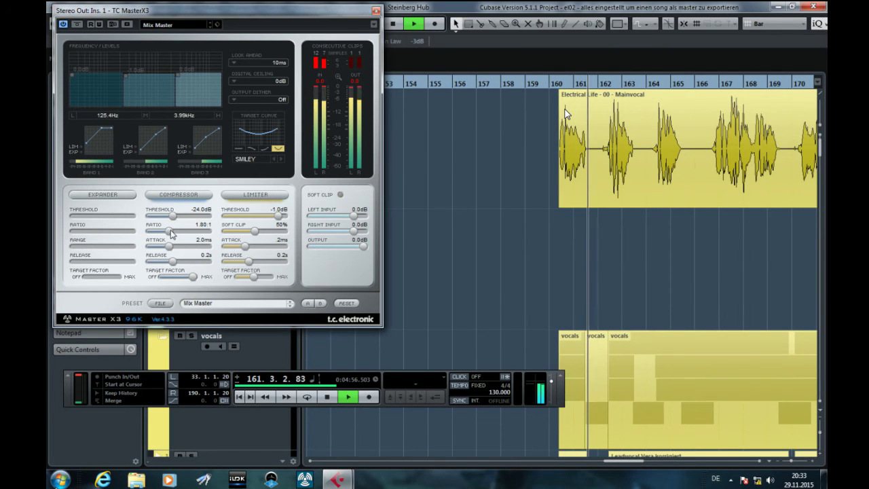
pyautogui.moveTo(169, 232); pyautogui.dragTo(187, 266)
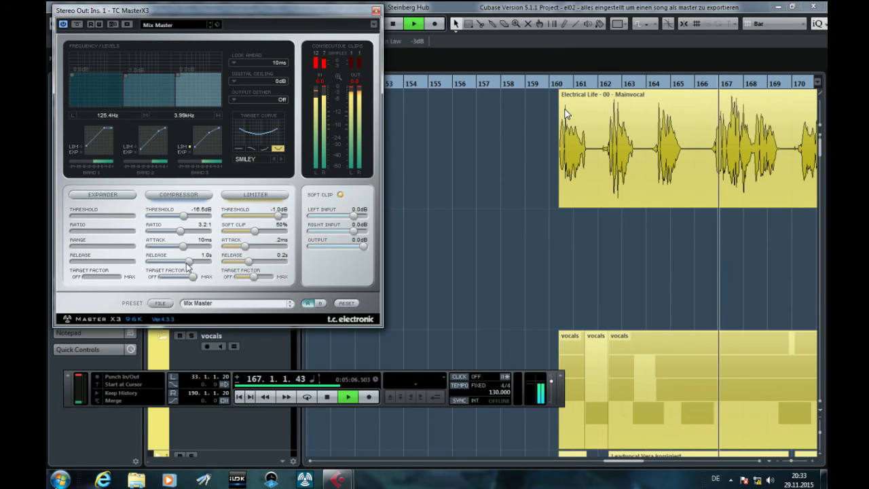
# - Lower MasterX3's band 2 level, compare the sound with bypass on and off, and try other compressor thresholds during playback
pyautogui.moveTo(125, 73); pyautogui.dragTo(125, 76)
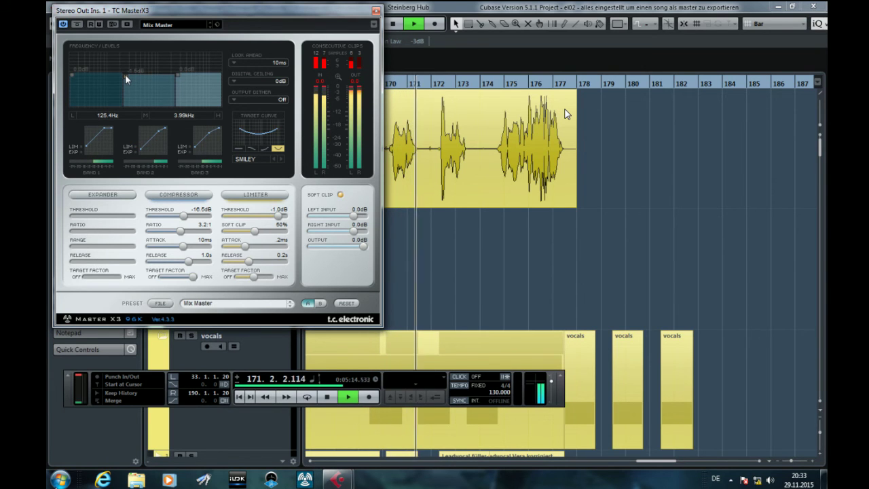
pyautogui.click(78, 24)
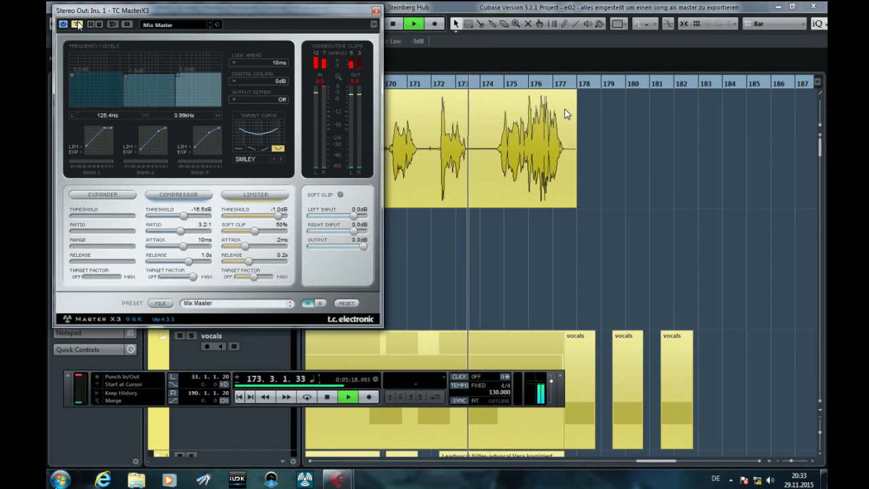
pyautogui.click(78, 24)
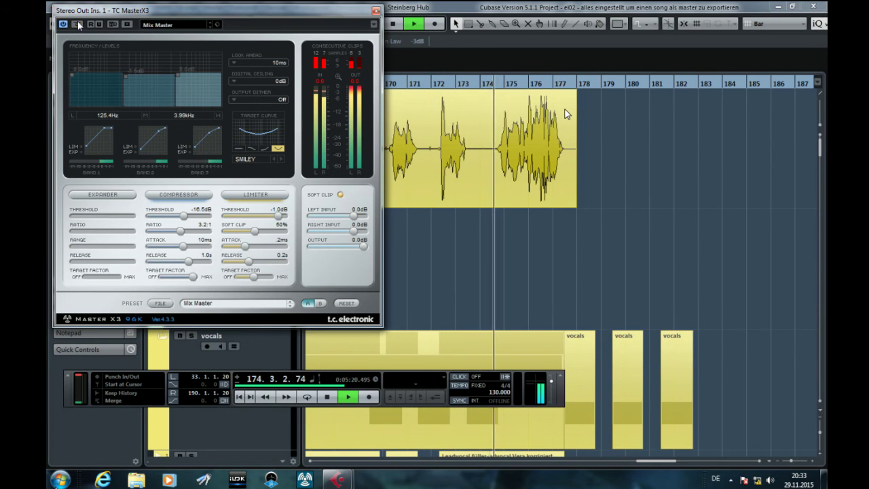
pyautogui.moveTo(182, 217); pyautogui.dragTo(177, 229)
pyautogui.moveTo(176, 216); pyautogui.dragTo(204, 218)
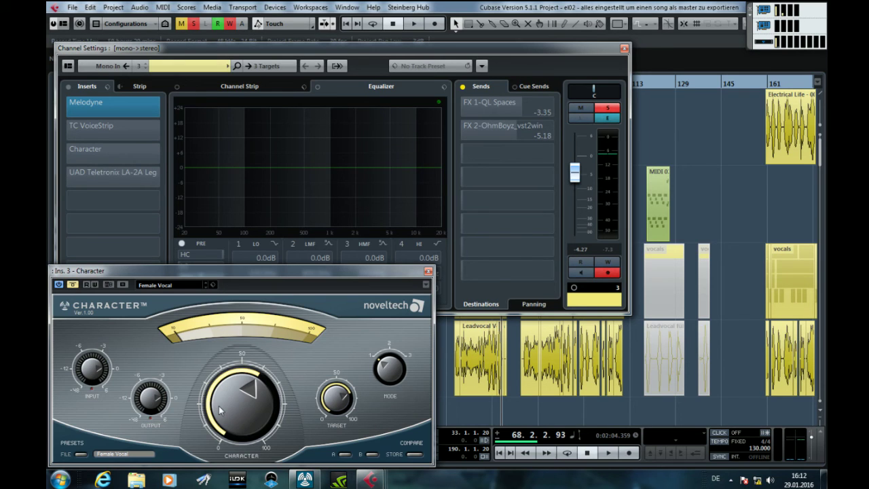
# - Set the bypassed Character plug-in's amount to about 50 and play the soloed vocals from around bar 52
pyautogui.moveTo(221, 406); pyautogui.dragTo(222, 422)
pyautogui.click(523, 452)
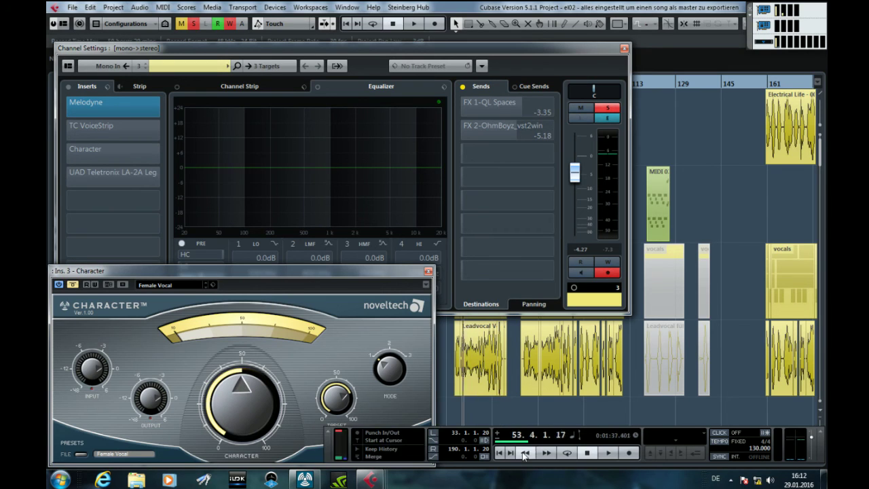
pyautogui.click(607, 453)
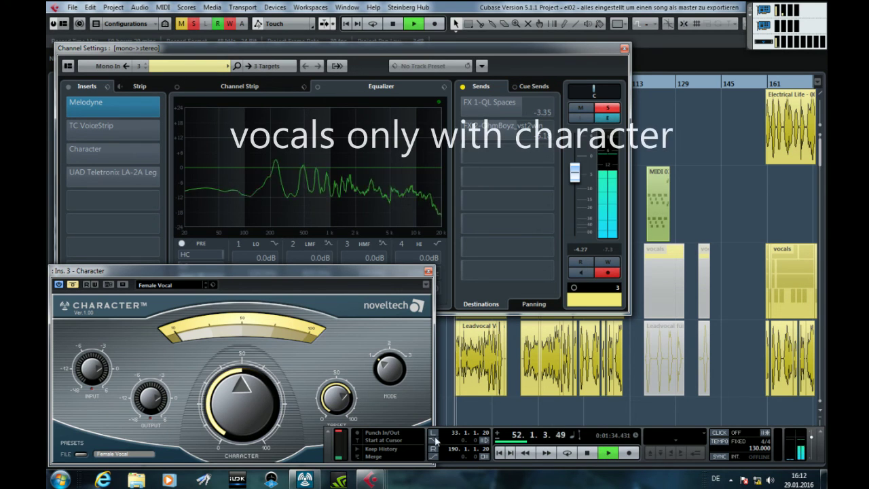
# - Lower Character's amount to 0, switch off its bypass, and sweep the amount up and back to 0 on the solo vocals
pyautogui.moveTo(231, 408); pyautogui.dragTo(230, 440)
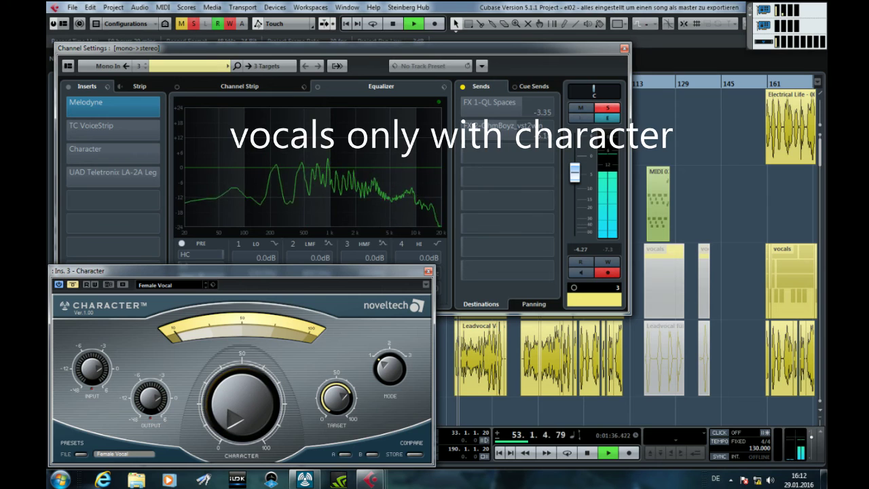
pyautogui.click(72, 284)
pyautogui.moveTo(228, 426); pyautogui.dragTo(228, 300)
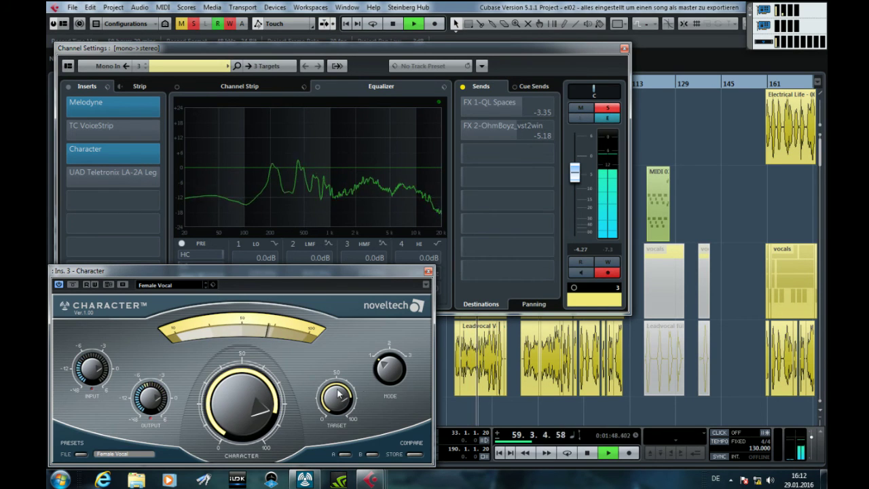
pyautogui.click(389, 367)
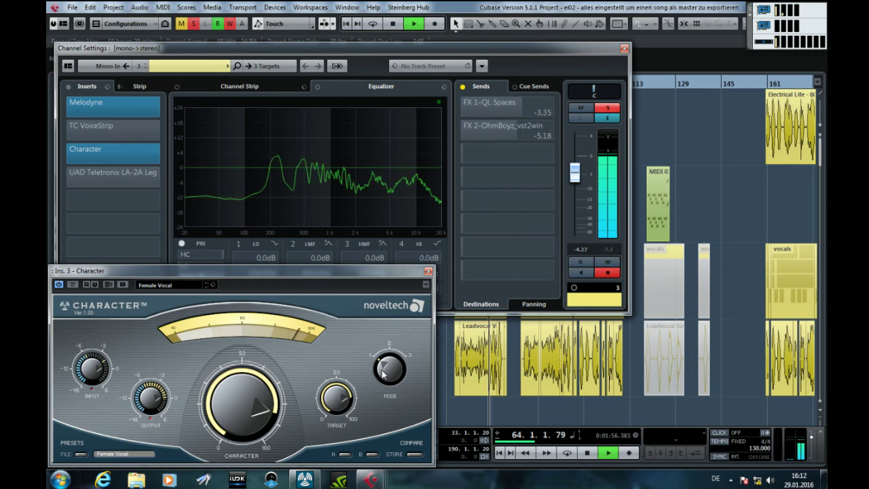
pyautogui.moveTo(243, 390); pyautogui.dragTo(239, 487)
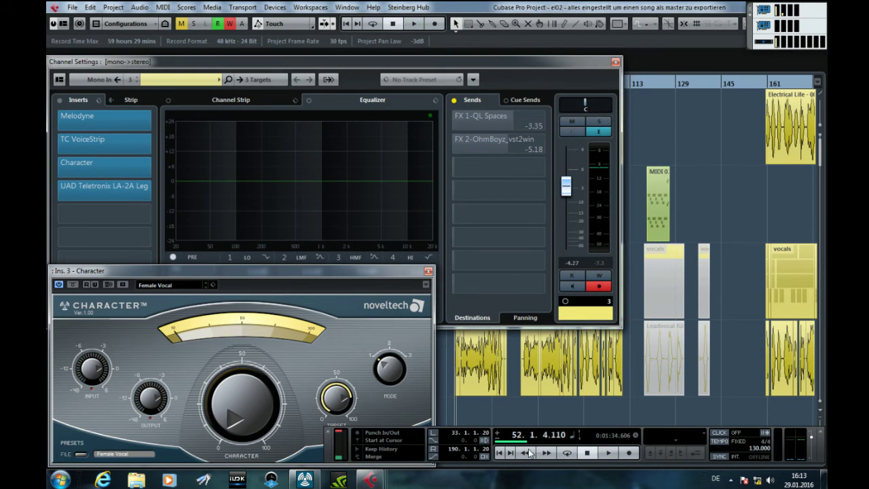
# - Play the vocals in the full mix from about bar 50 and raise Character's amount to about 80
pyautogui.click(530, 452)
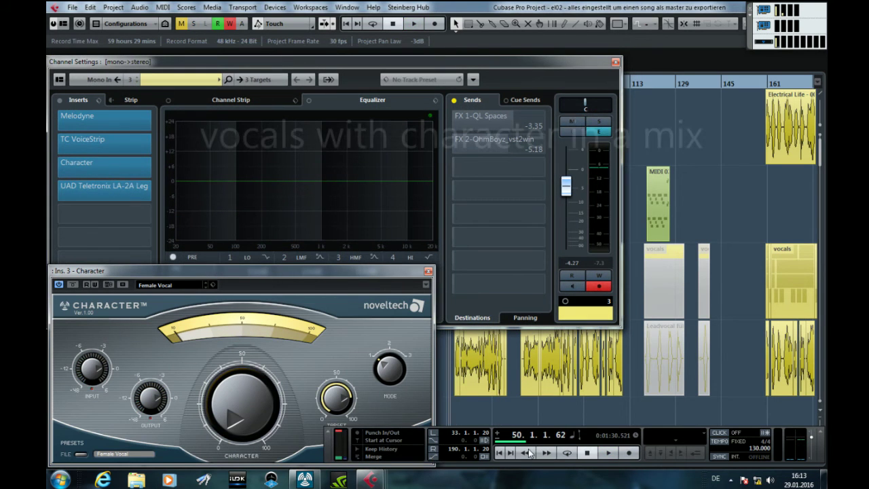
pyautogui.press('space')
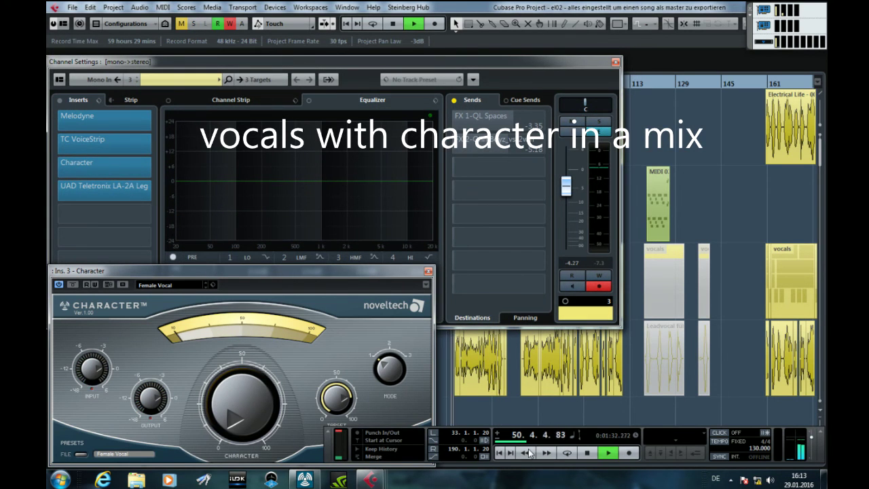
pyautogui.moveTo(258, 429); pyautogui.dragTo(235, 320)
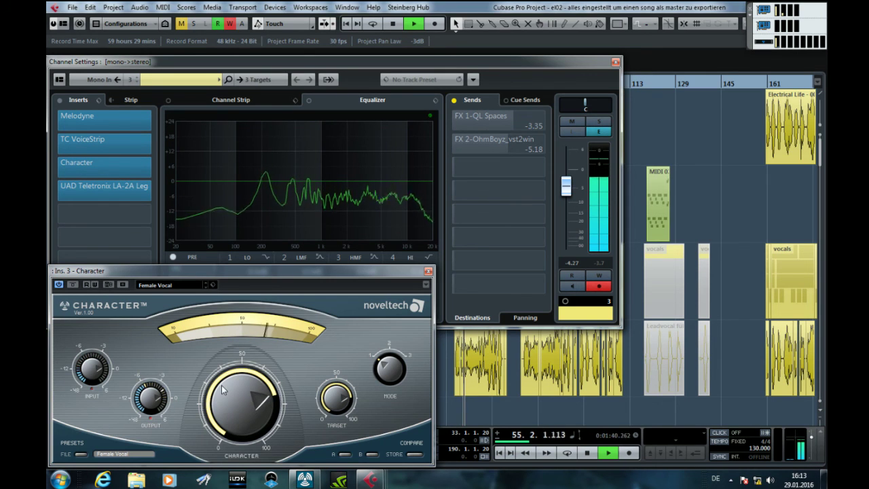
# - Compare the mixed vocals with Character bypassed and active, and stop playback
pyautogui.click(72, 284)
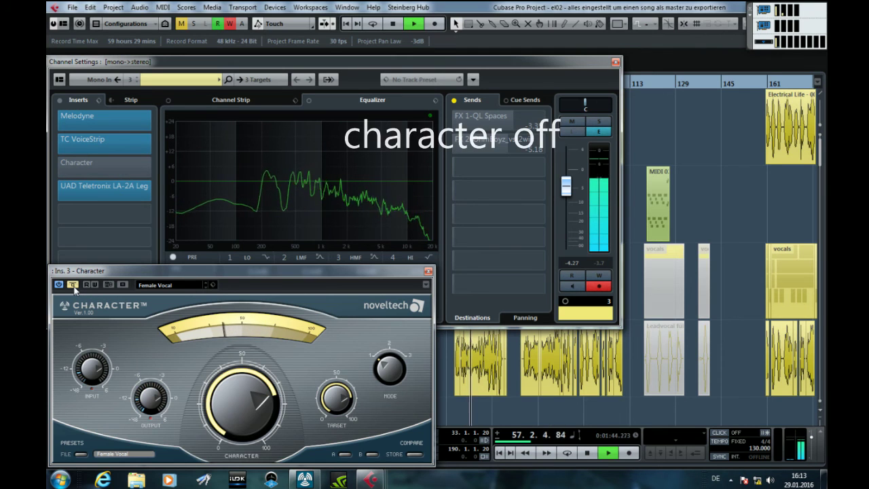
pyautogui.click(73, 285)
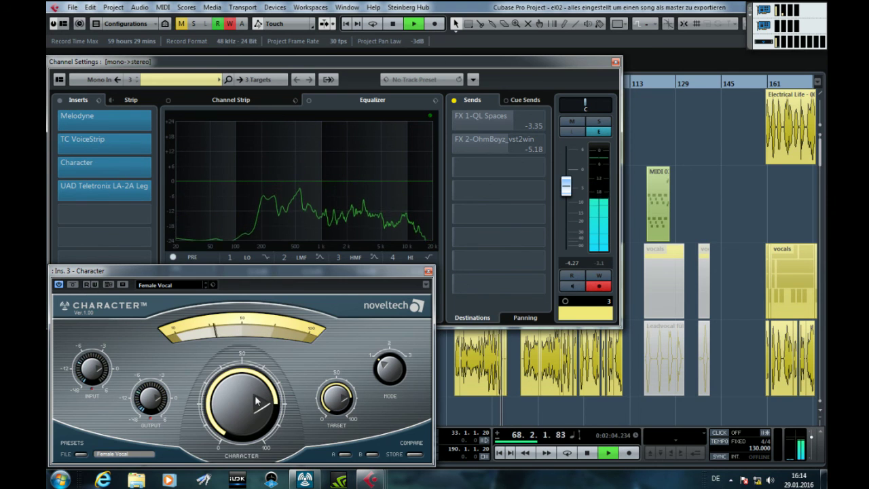
pyautogui.press('space')
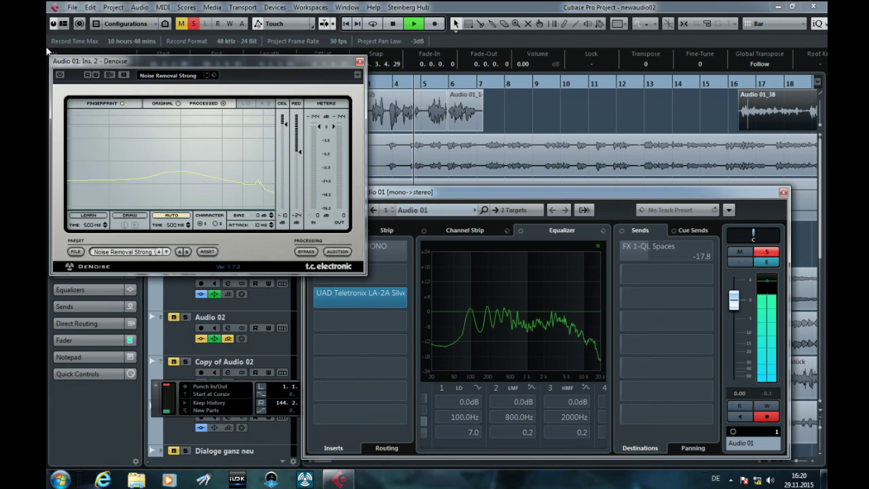
# - Move the Denoise window lower and step to its next preset while the vocals play
pyautogui.moveTo(51, 57); pyautogui.dragTo(92, 140)
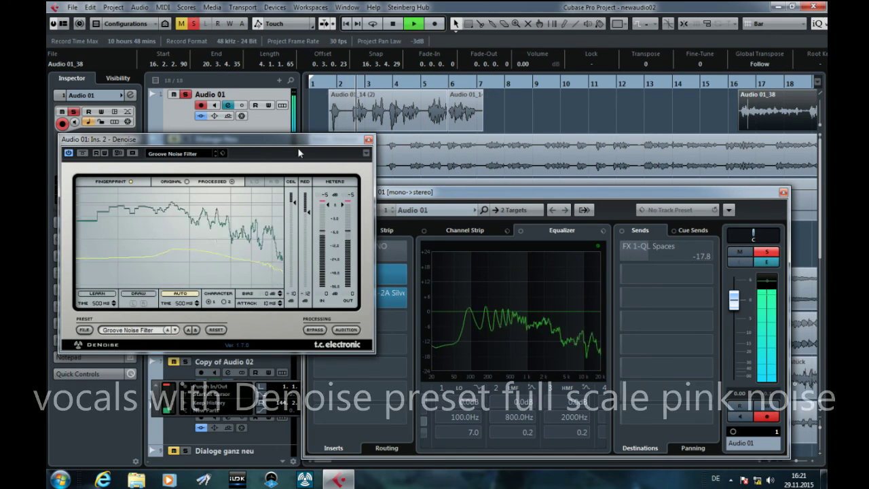
pyautogui.click(175, 331)
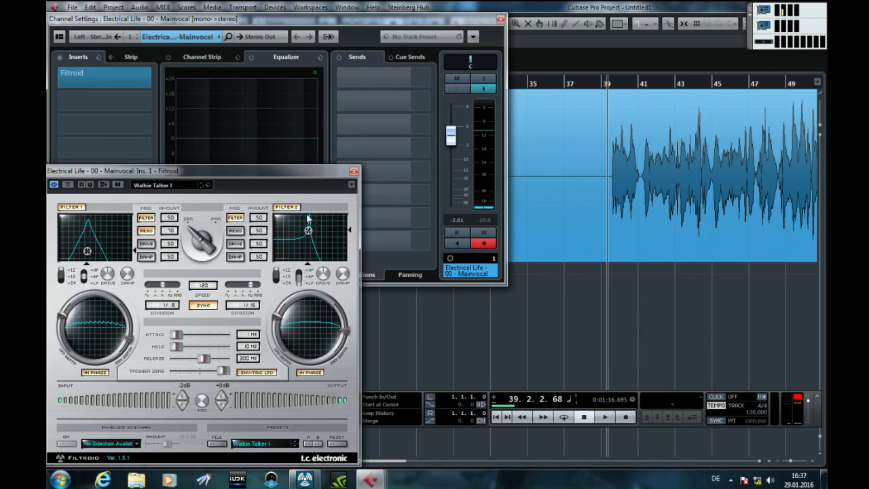
# - Reduce the LFO depths of both Filtroid filters, filter 1's to 1, and play the vocal with Filtroid bypassed and active
pyautogui.moveTo(65, 314)
pyautogui.mouseDown()
pyautogui.moveTo(60, 347)
pyautogui.moveTo(54, 313)
pyautogui.mouseUp()
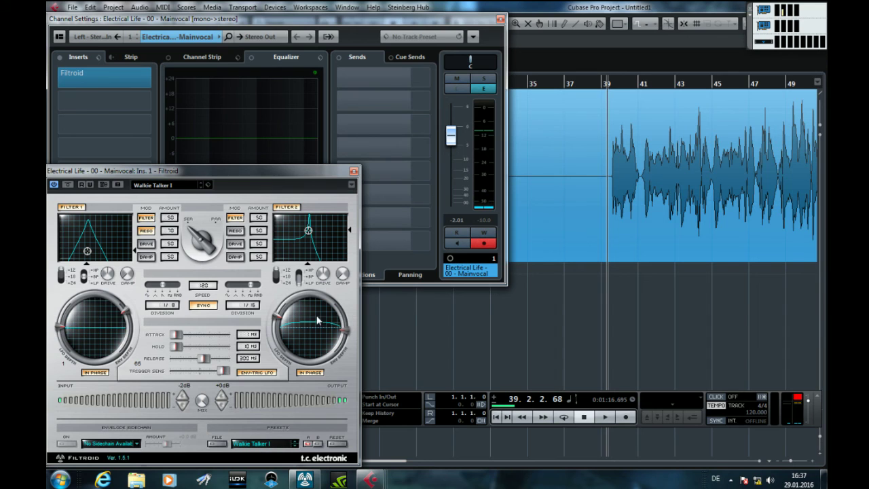
pyautogui.moveTo(275, 340); pyautogui.dragTo(275, 331)
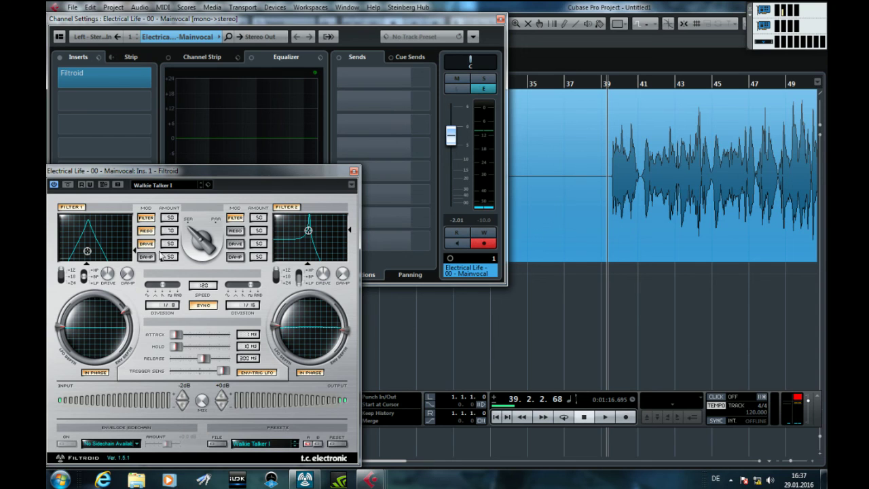
pyautogui.click(67, 184)
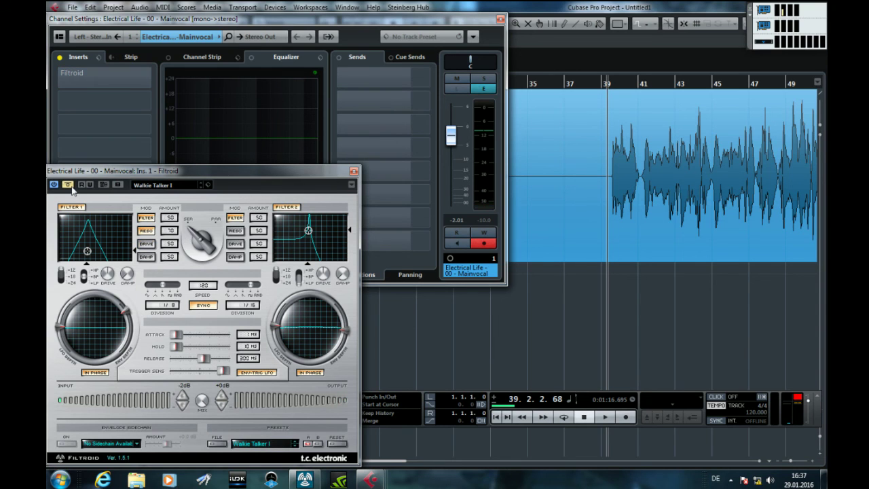
pyautogui.press('space')
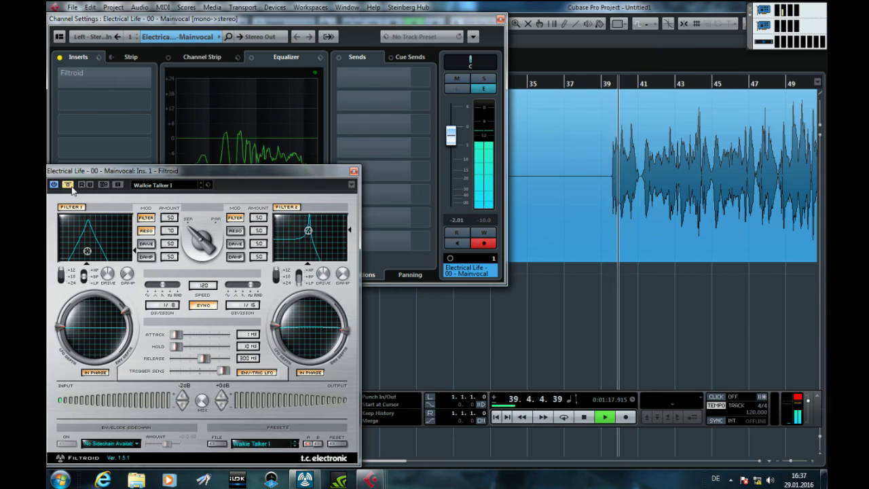
pyautogui.click(68, 185)
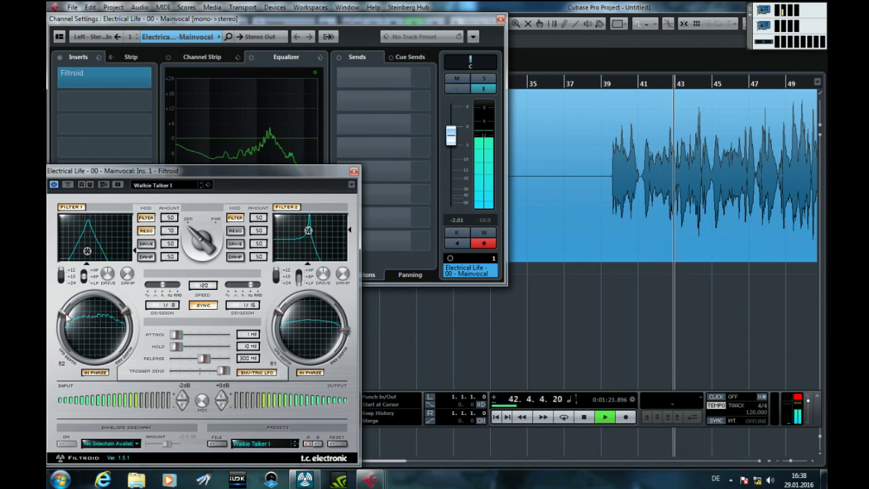
# - Set Filtroid's filter 1 LFO depth to -47, switch the filter routing to parallel, and vary filter 2's LFO depth
pyautogui.moveTo(64, 336); pyautogui.dragTo(66, 342)
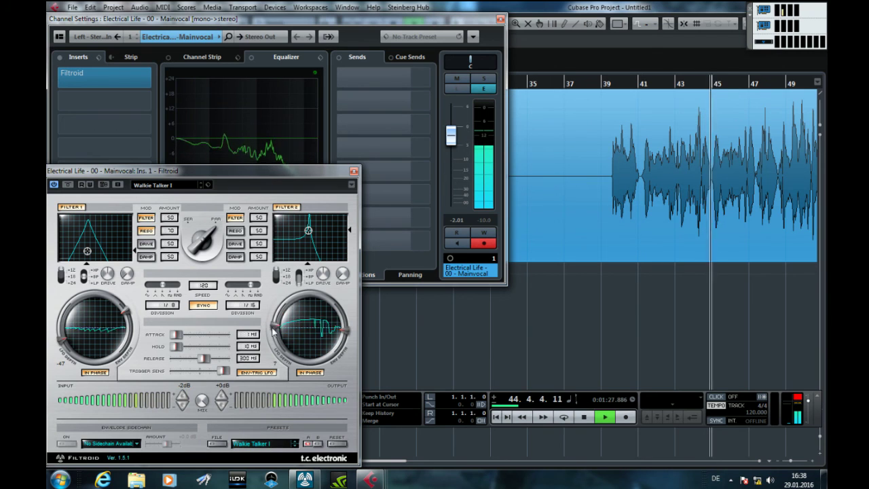
pyautogui.moveTo(273, 337); pyautogui.dragTo(280, 307)
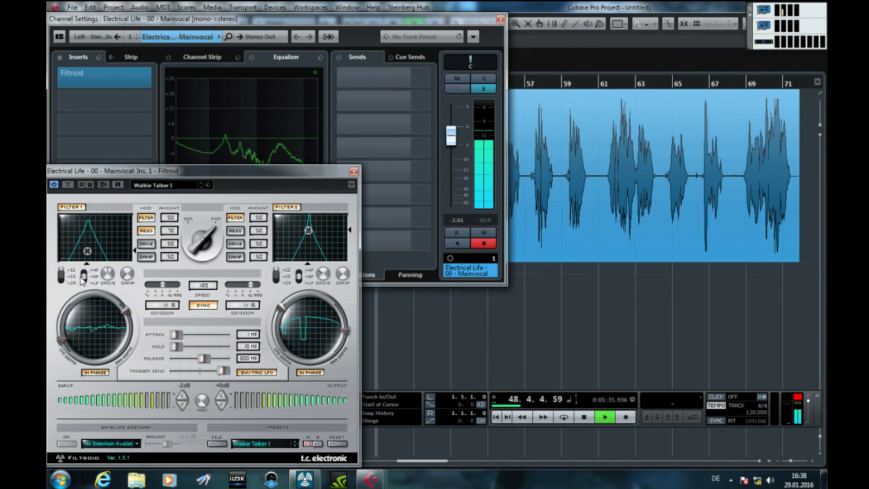
# - Set filter 1's LFO depth to 100 and its envelope depth negative, set filter 2's envelope depth to -75, and stop playback
pyautogui.moveTo(110, 273); pyautogui.dragTo(123, 313)
pyautogui.moveTo(129, 345); pyautogui.dragTo(125, 353)
pyautogui.moveTo(63, 342); pyautogui.dragTo(64, 337)
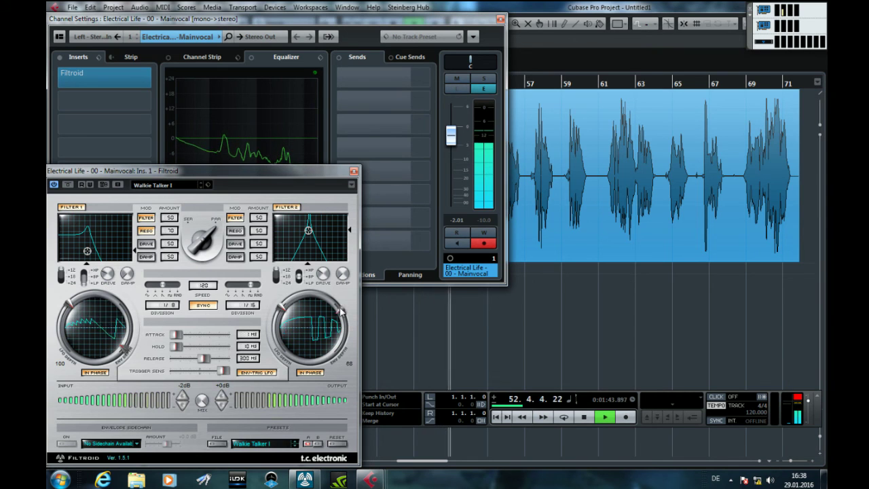
pyautogui.moveTo(342, 311); pyautogui.dragTo(346, 356)
pyautogui.press('space')
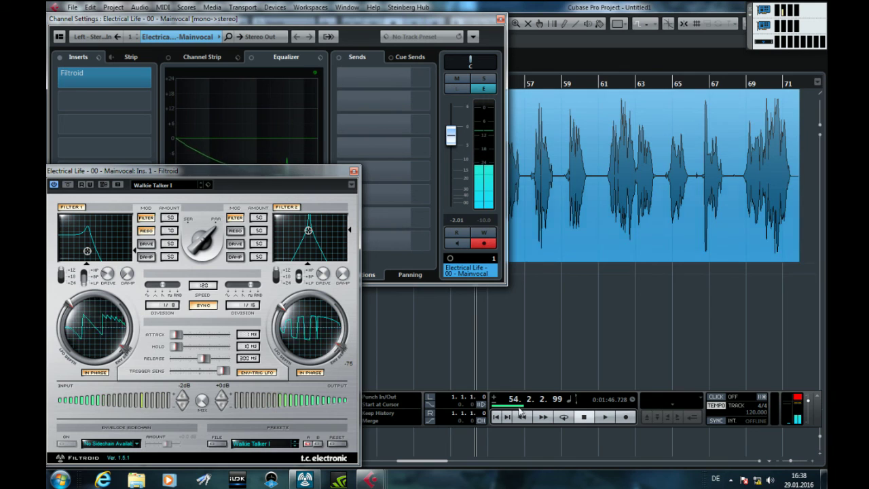
# - Return to the vocal's start at about bar 17, load Filtroid's Slow Distortion Filter preset, and play
pyautogui.moveTo(415, 460); pyautogui.dragTo(315, 469)
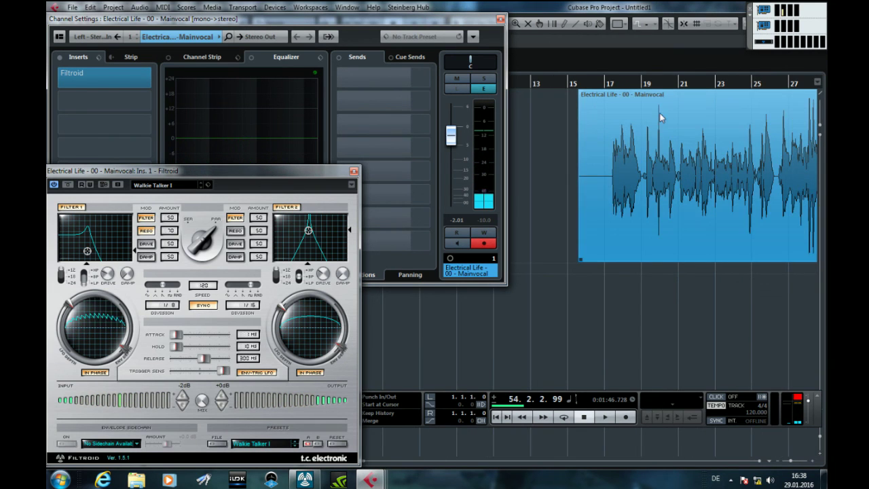
pyautogui.click(610, 85)
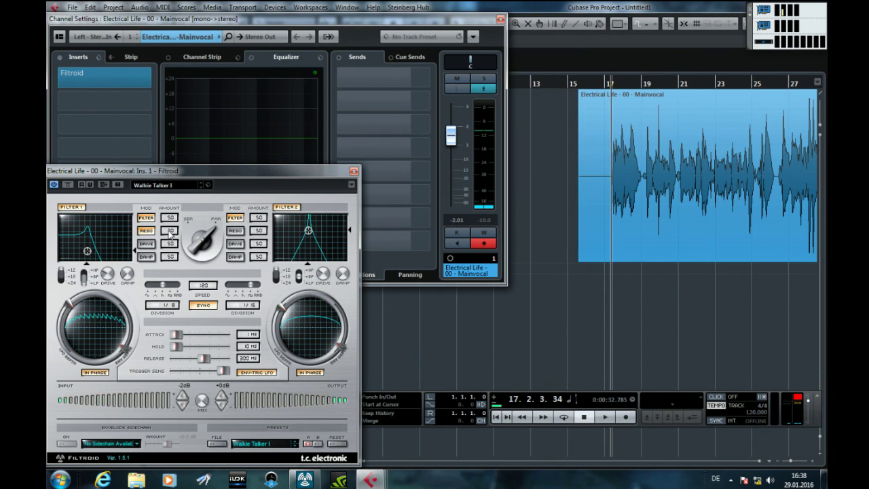
pyautogui.click(158, 186)
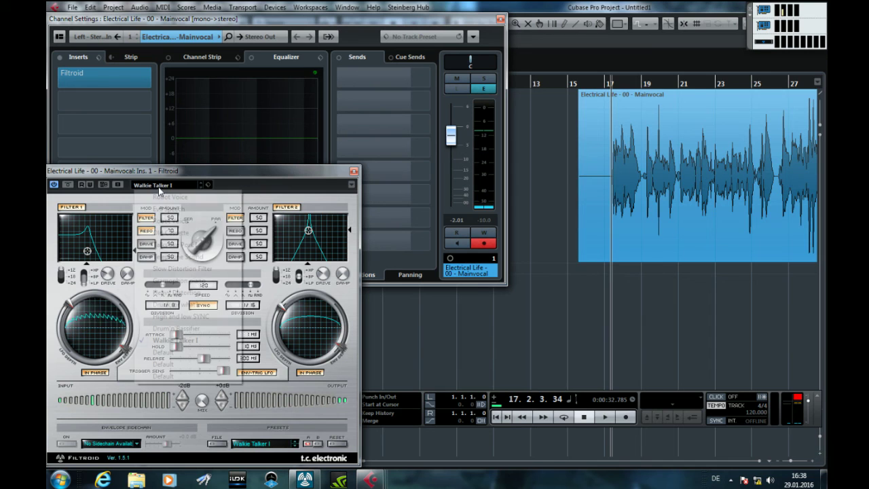
pyautogui.click(178, 268)
pyautogui.press('space')
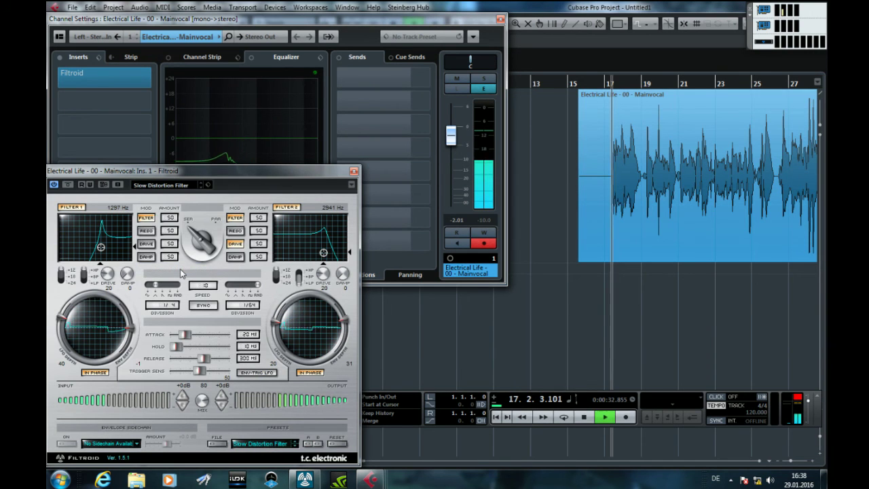
# - Audition Filtroid's Gramophon piano, Drunk, or what? and Telephone Sound presets in turn while the vocal plays
pyautogui.click(194, 186)
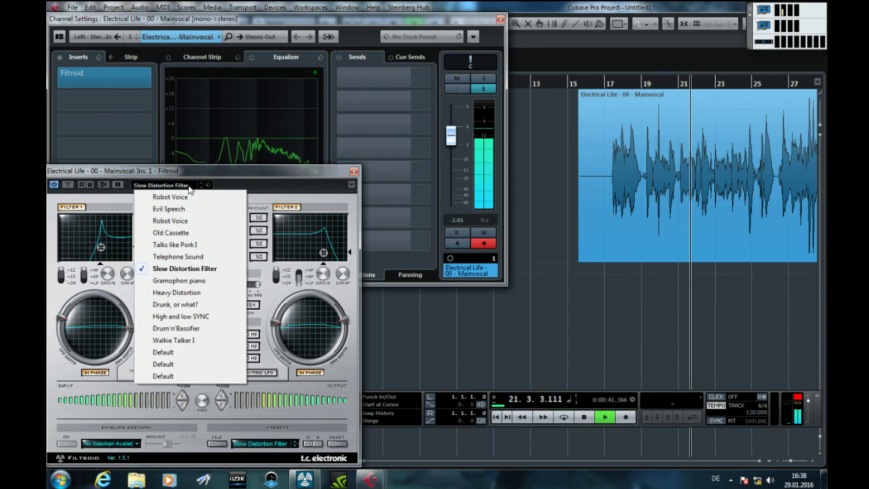
pyautogui.click(195, 281)
pyautogui.click(170, 188)
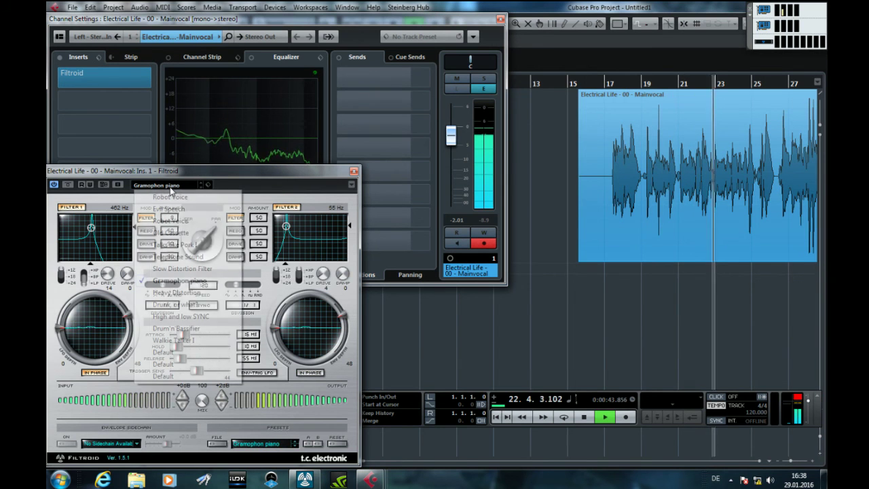
pyautogui.click(188, 304)
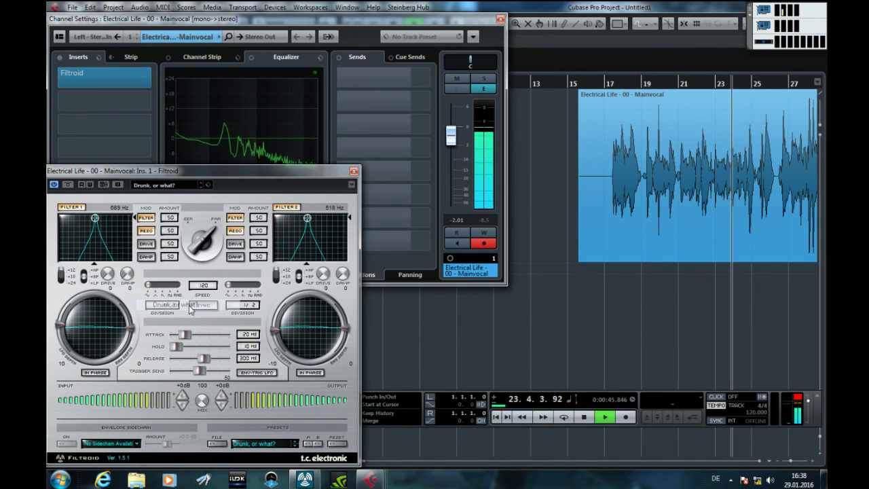
pyautogui.click(176, 188)
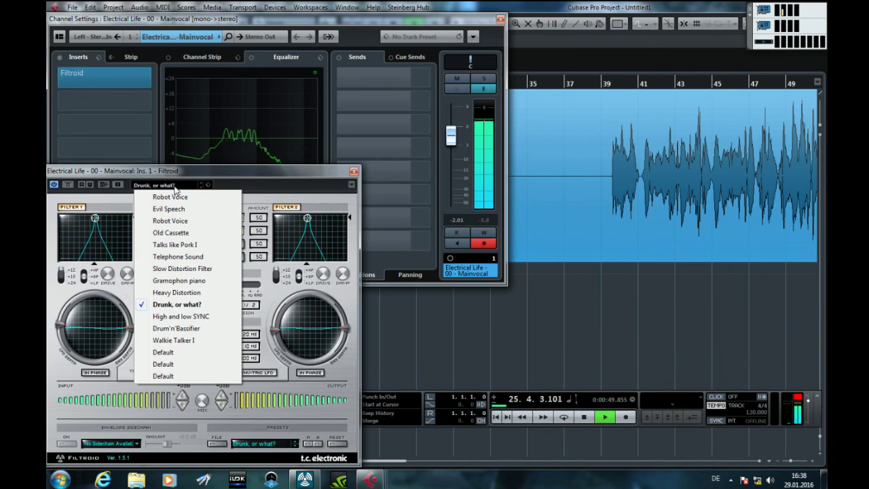
pyautogui.click(182, 256)
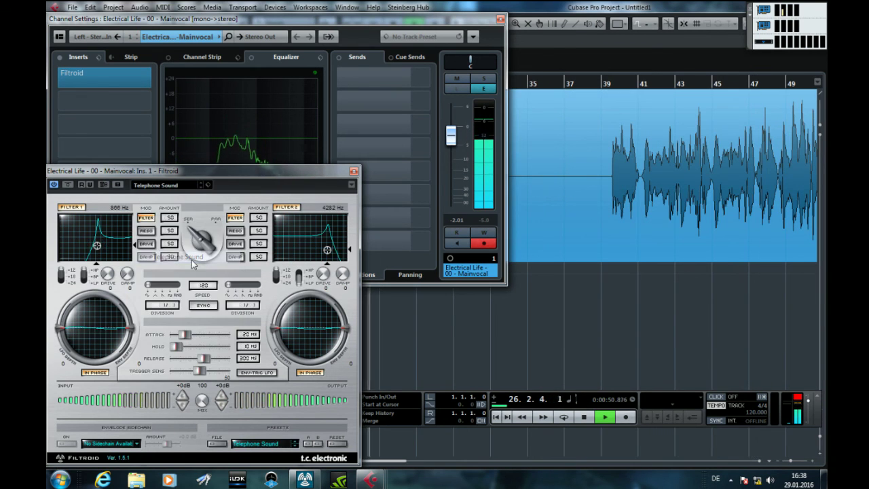
# - Audition Filtroid's High and low SYNC and Walkie Talker I presets, moving playback to about bar 39, just before the vocal re-enters
pyautogui.click(164, 189)
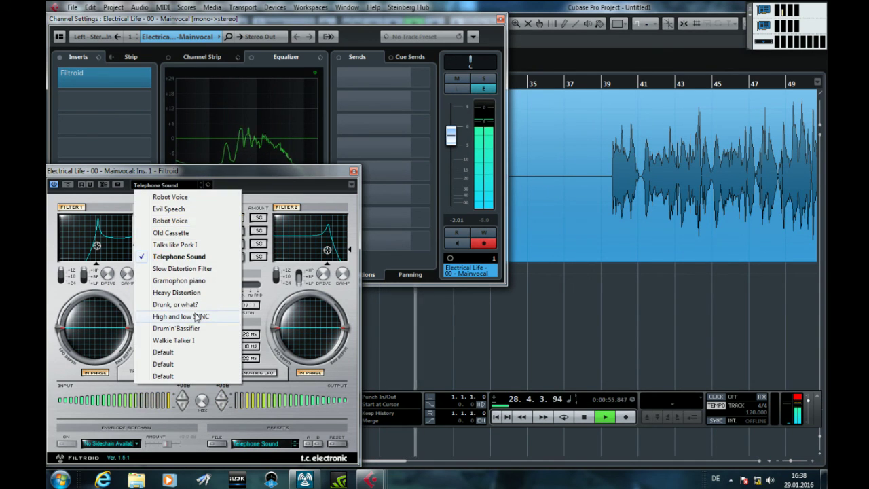
pyautogui.click(227, 316)
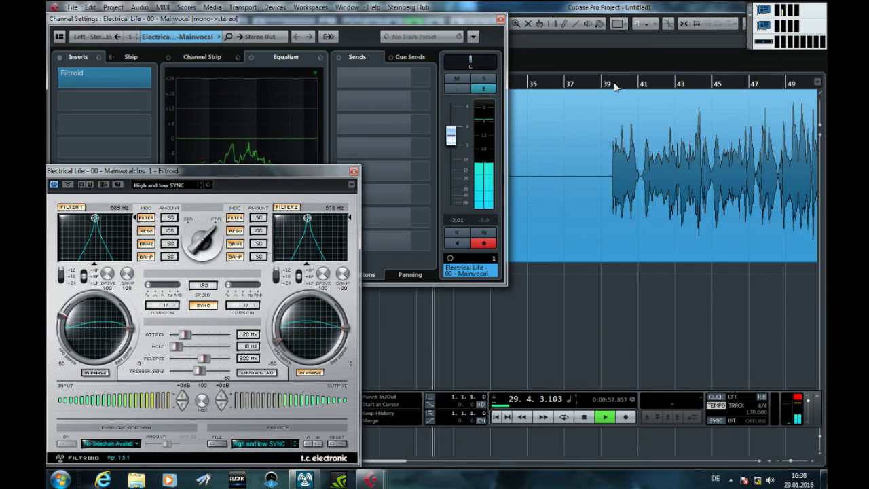
pyautogui.click(163, 185)
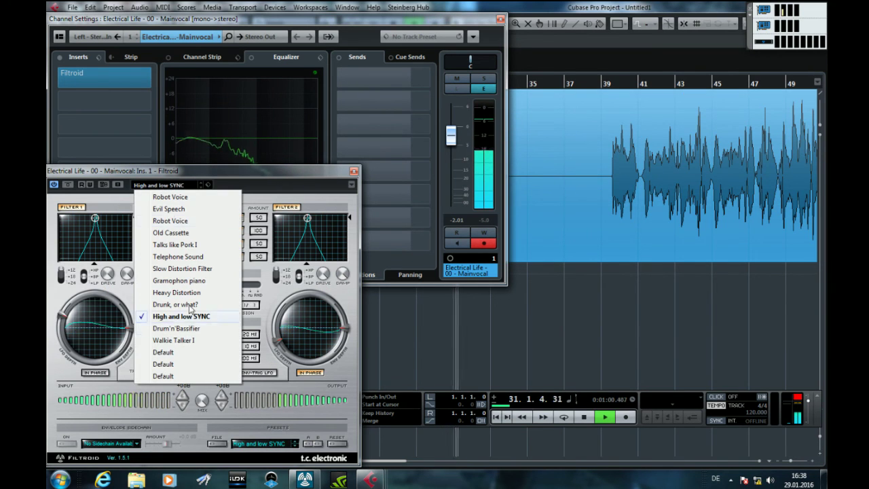
pyautogui.click(193, 341)
pyautogui.click(601, 89)
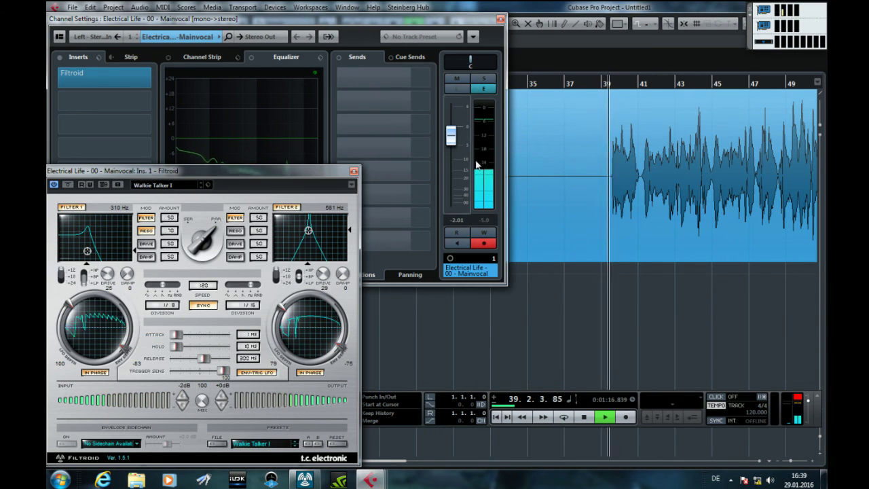
# - Audition Filtroid's Old Cassette and second Robot Voice presets on the playing vocal, and load the Drum'n'Bassifier preset
pyautogui.click(157, 184)
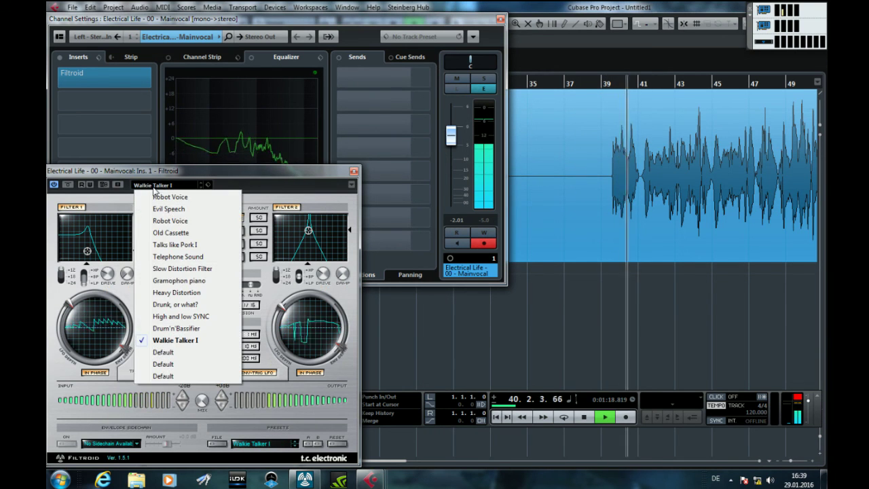
pyautogui.click(173, 233)
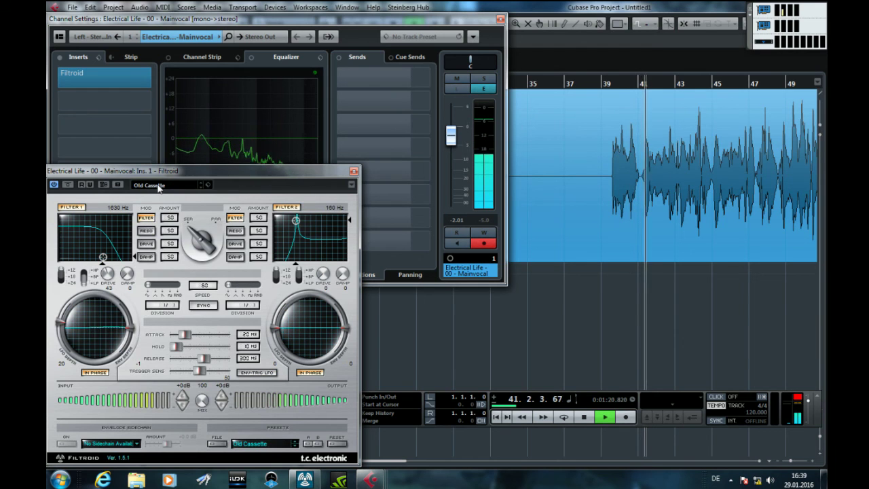
pyautogui.click(159, 186)
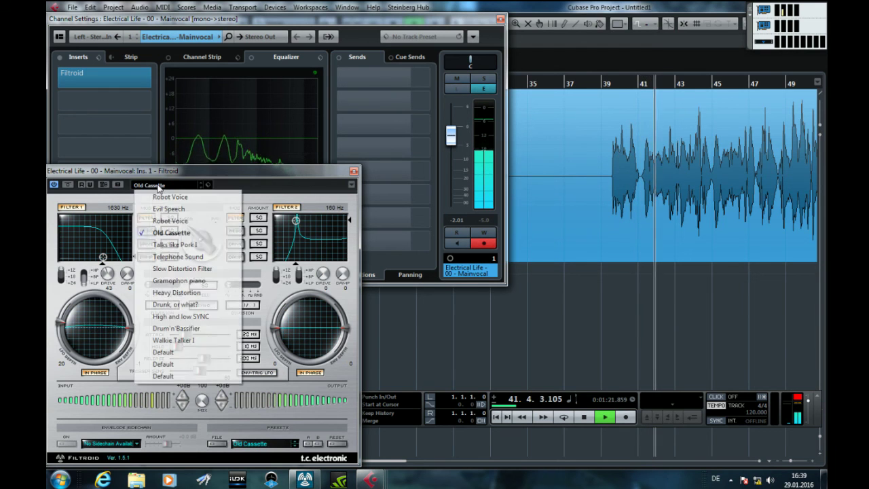
pyautogui.click(169, 221)
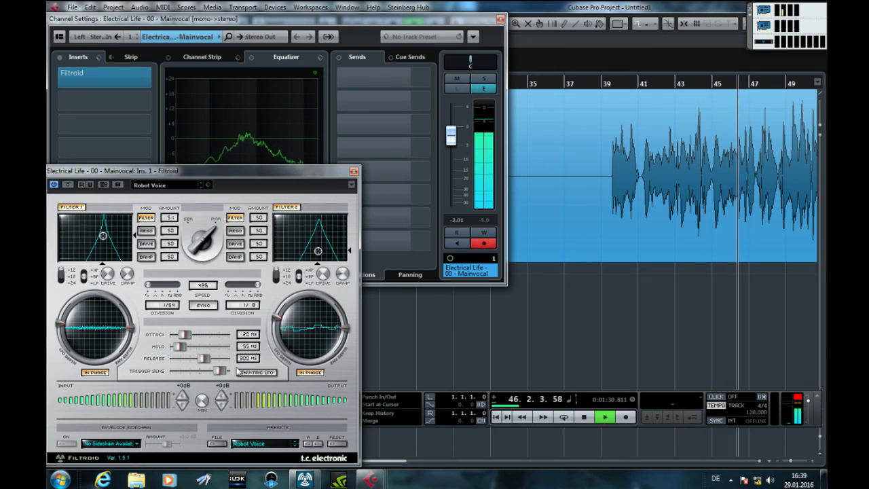
pyautogui.click(162, 186)
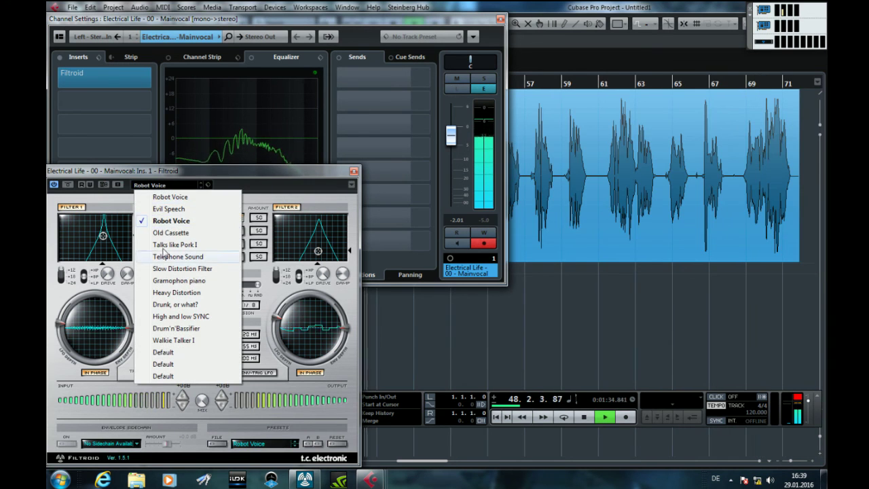
pyautogui.click(171, 328)
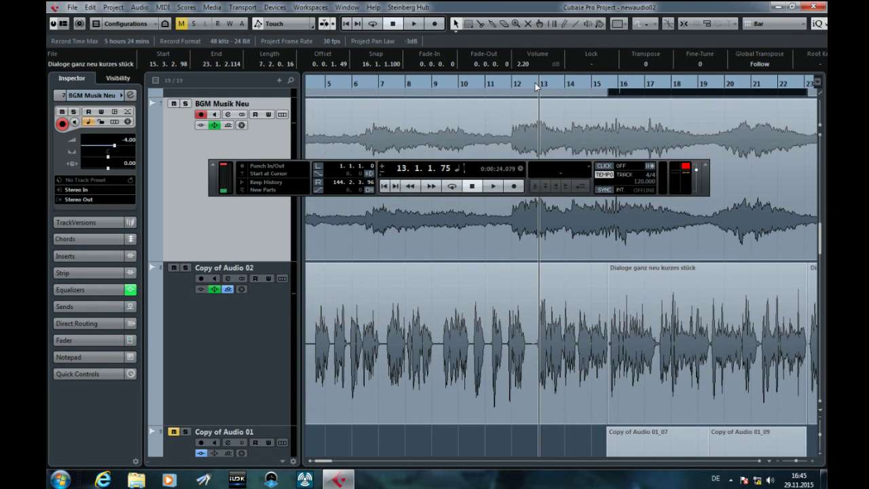
# - Play the dialogue and background music from just before bar 13 to about bar 19, stop, and return to about bar 12
pyautogui.click(534, 83)
pyautogui.press('space')
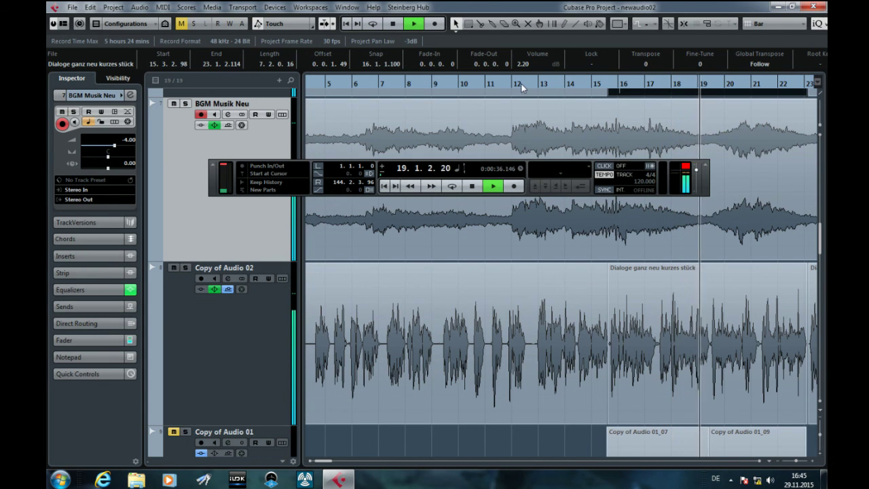
pyautogui.press('space')
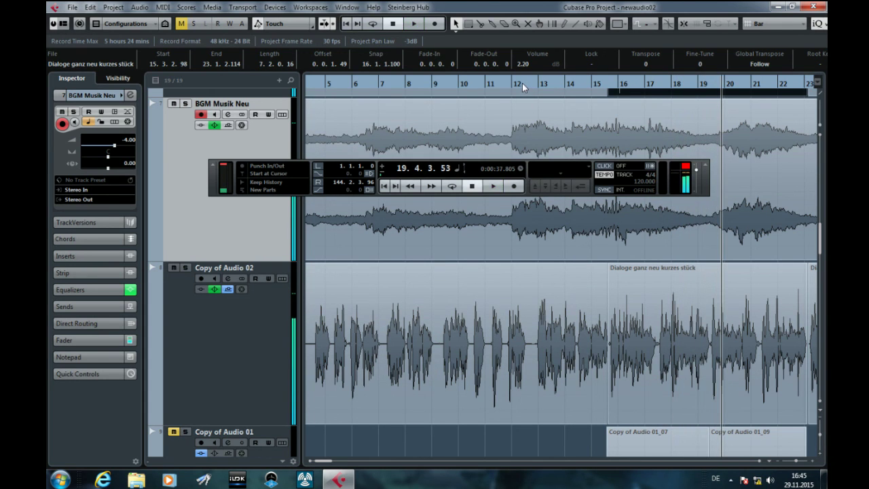
pyautogui.click(531, 83)
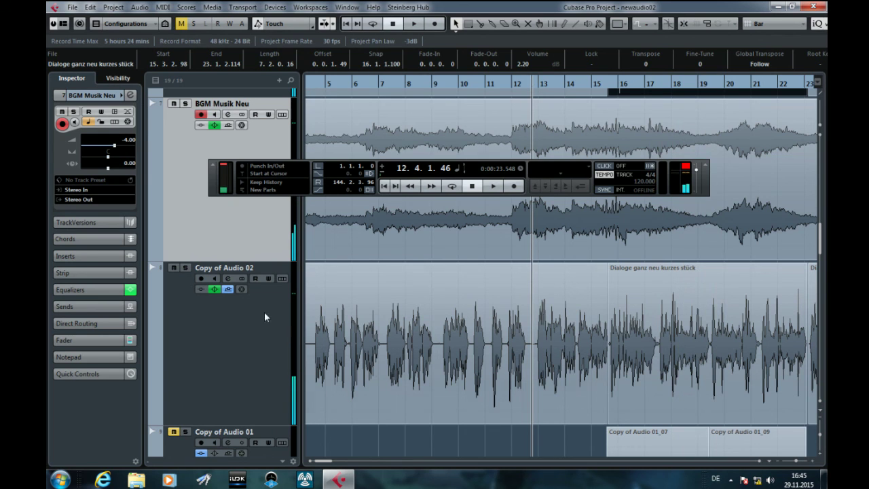
# - Insert SideChainer on the Copy of Audio 02 channel, name its bus vocals, and set the send gain to +12 dB
pyautogui.click(230, 282)
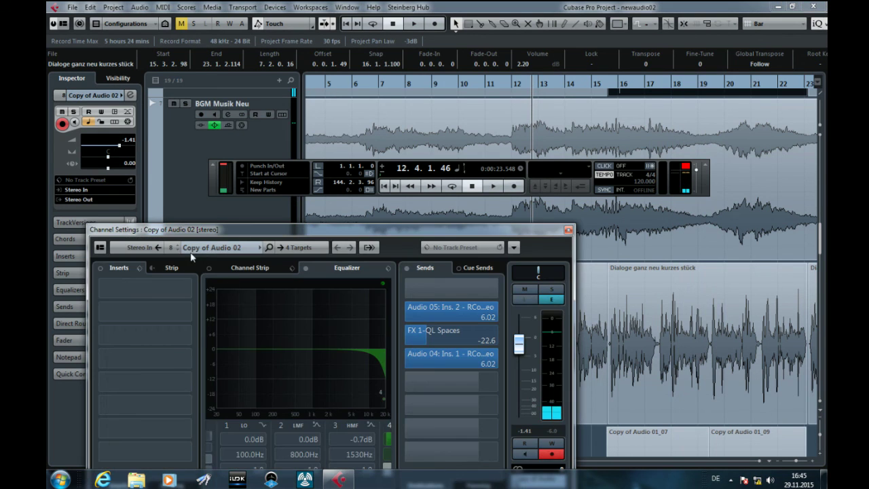
pyautogui.click(130, 287)
pyautogui.click(135, 321)
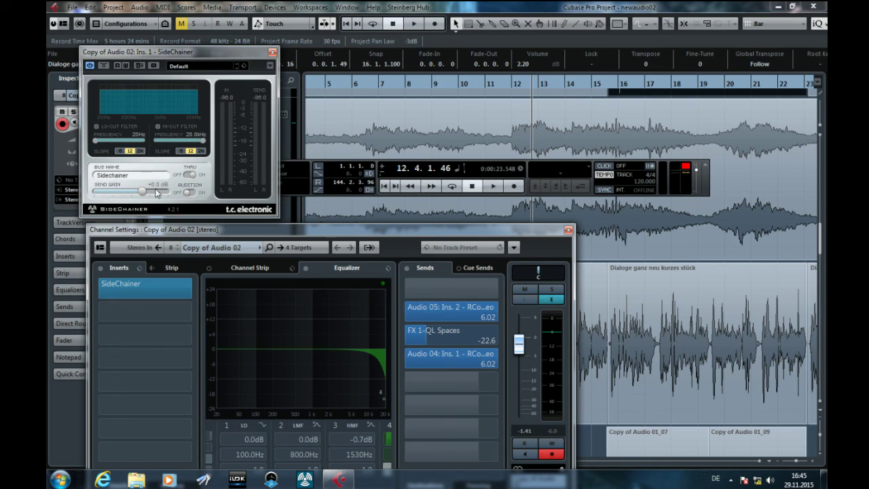
pyautogui.click(134, 174)
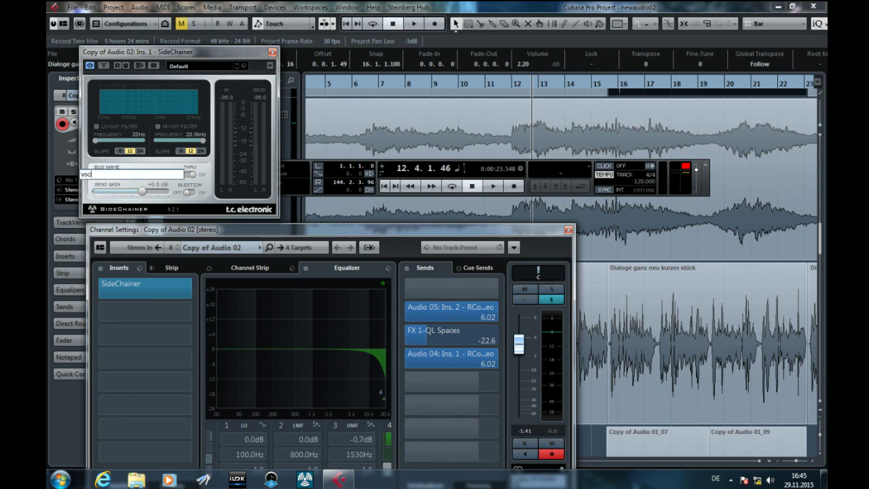
pyautogui.press('Return')
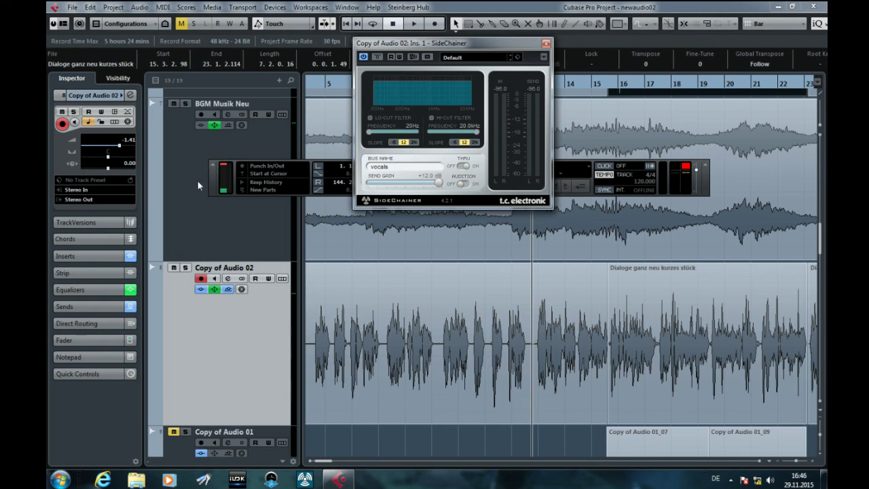
# - Insert the PowerCore Dynamic EQ in the first insert slot of the BGM Musik Neu track
pyautogui.click(197, 184)
pyautogui.click(230, 114)
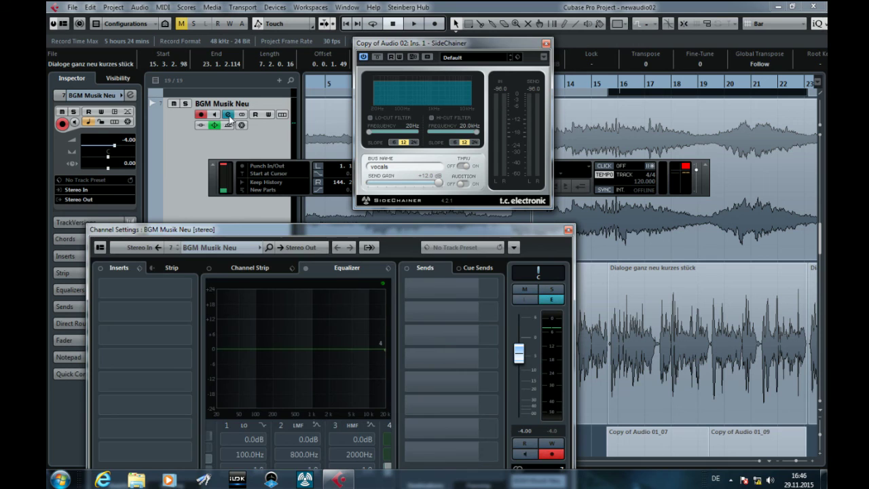
pyautogui.click(124, 324)
pyautogui.click(136, 314)
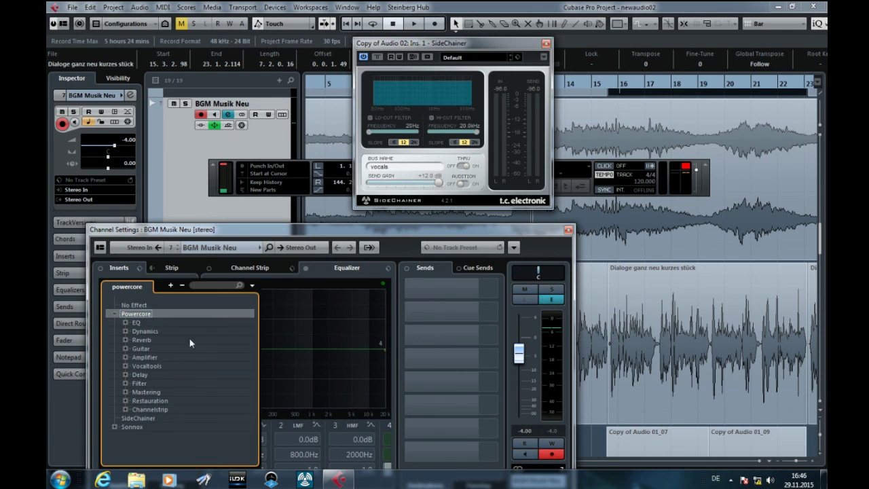
pyautogui.click(136, 322)
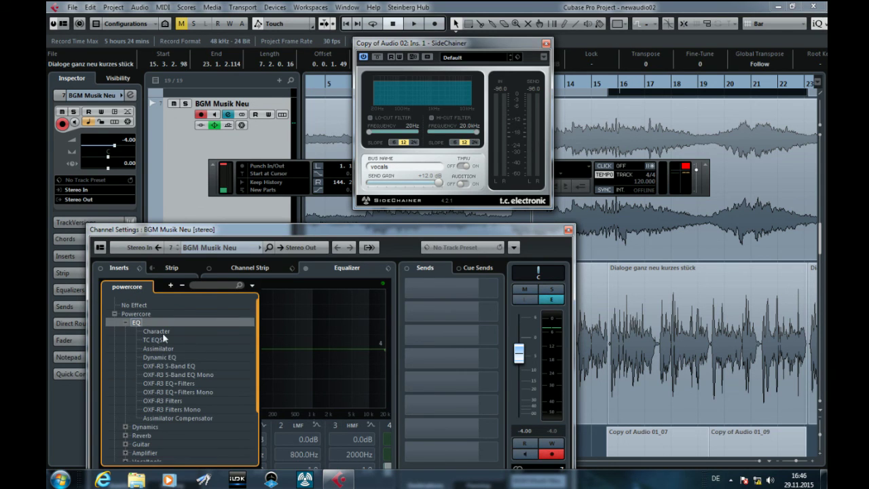
pyautogui.click(159, 354)
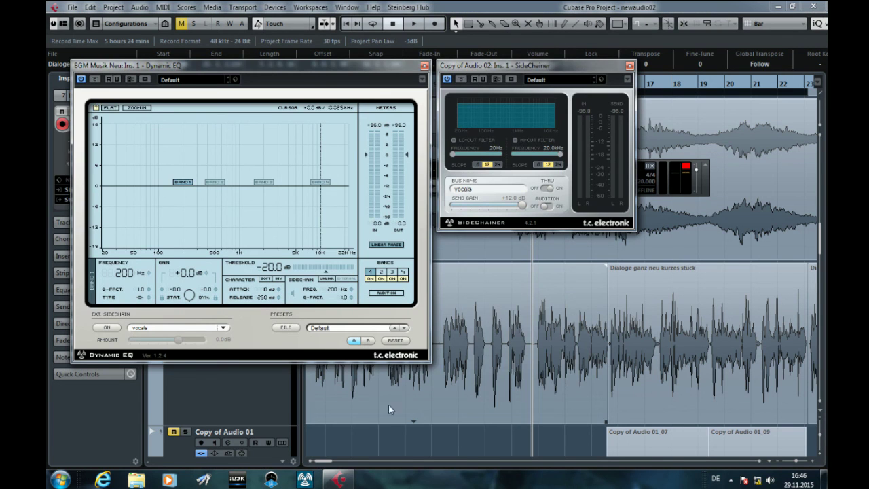
# - Enable Dynamic EQ's external sidechain from the vocals bus and give band 2 an externally triggered dynamic cut of -11 dB at 508 Hz
pyautogui.click(171, 327)
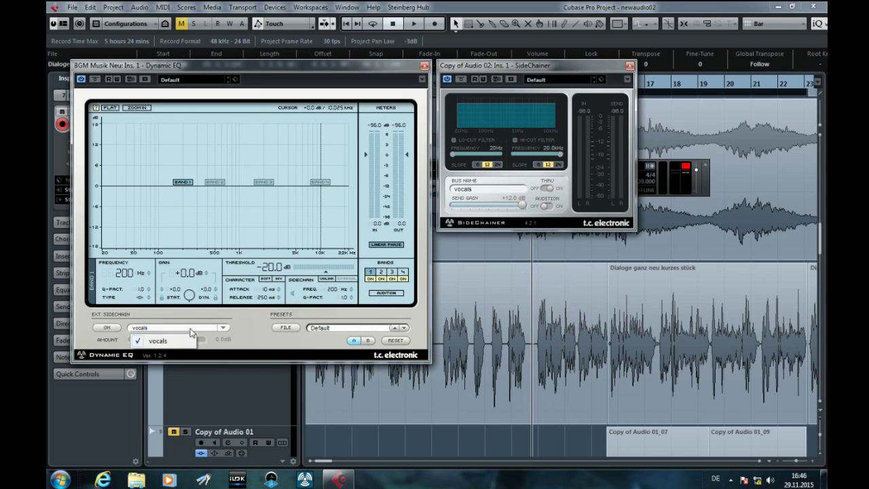
pyautogui.click(110, 330)
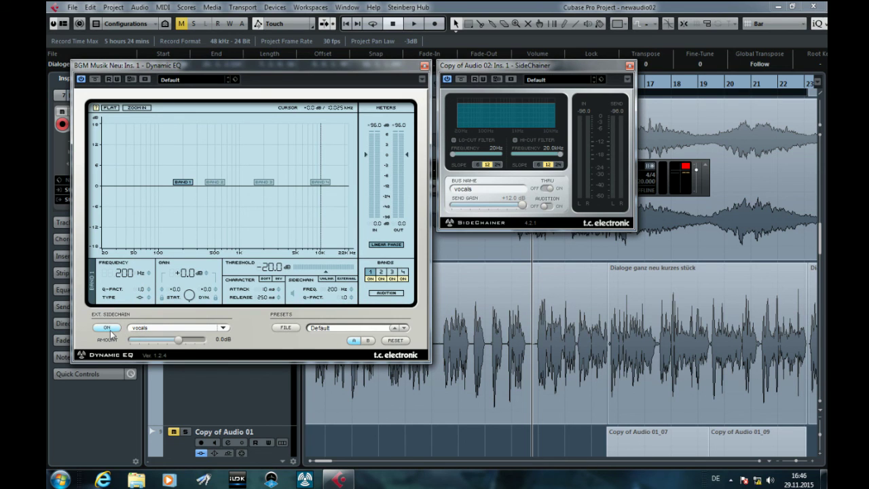
pyautogui.click(381, 271)
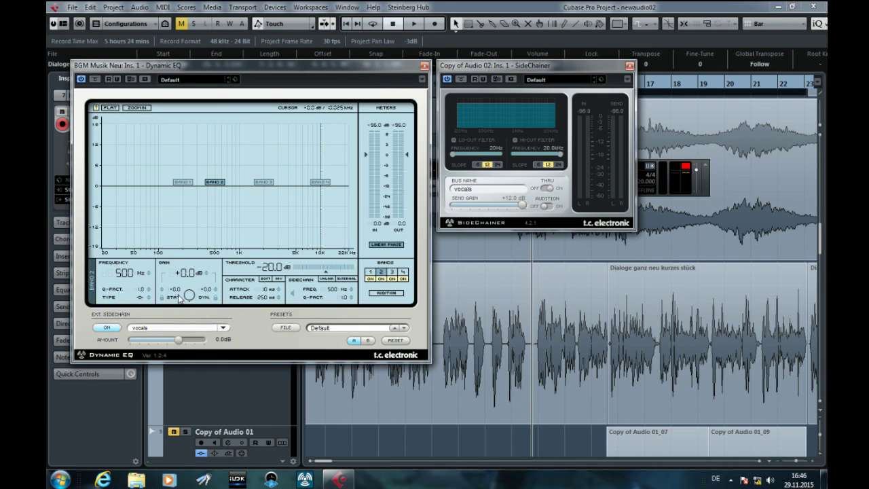
pyautogui.moveTo(214, 184); pyautogui.dragTo(216, 224)
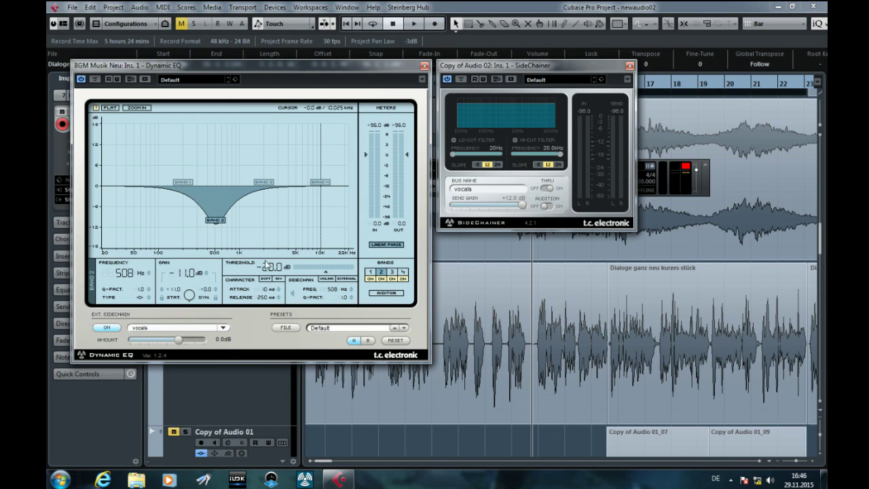
pyautogui.moveTo(191, 302); pyautogui.dragTo(183, 282)
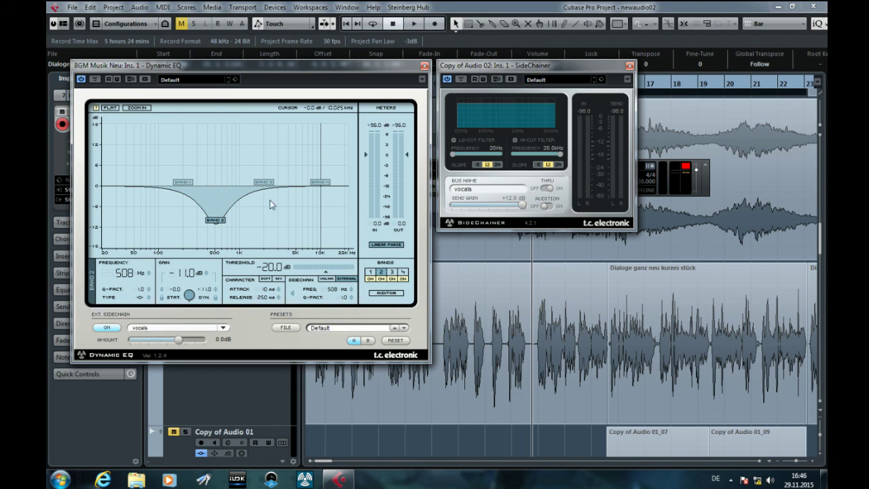
# - Set band 2's gain to -14.1 dB and threshold to -22.6 dB, and compare playback with Dynamic EQ bypassed and active
pyautogui.moveTo(247, 66)
pyautogui.mouseDown()
pyautogui.moveTo(255, 113)
pyautogui.moveTo(244, 65)
pyautogui.moveTo(244, 72)
pyautogui.mouseUp()
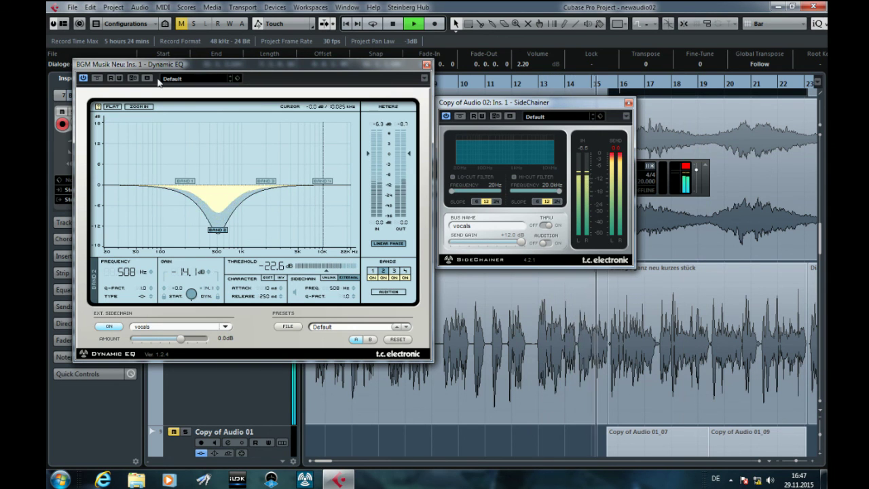
pyautogui.click(101, 80)
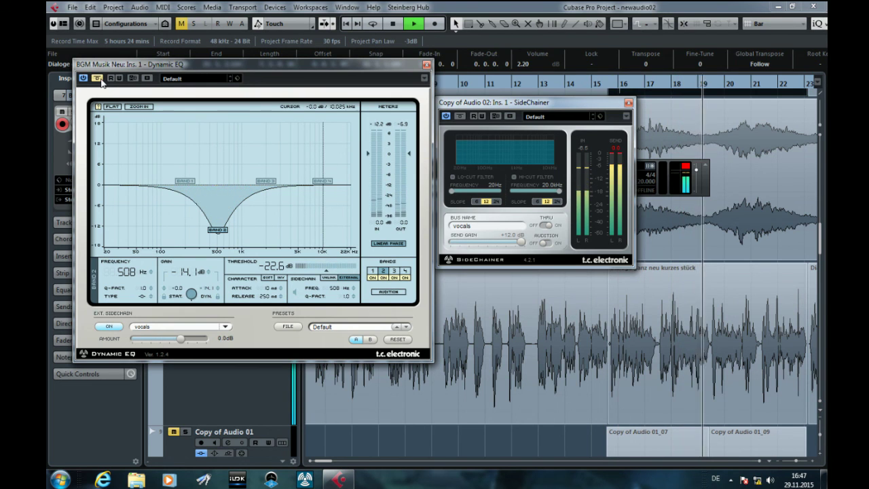
pyautogui.click(101, 80)
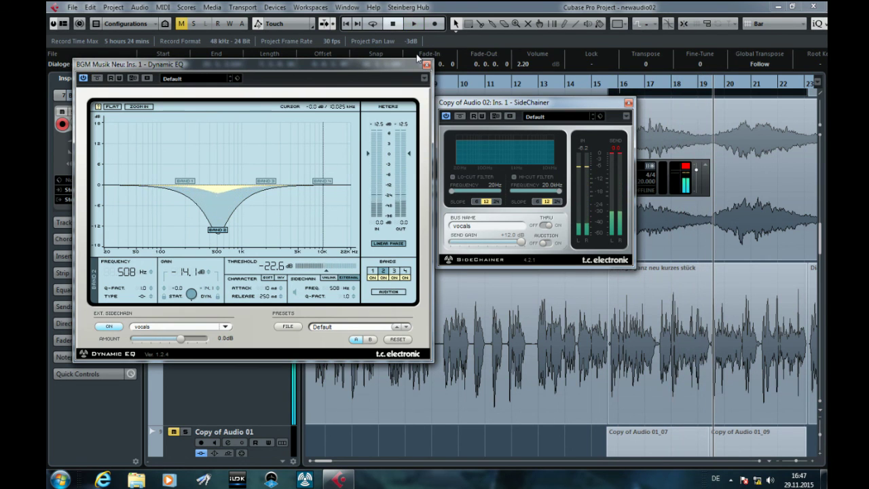